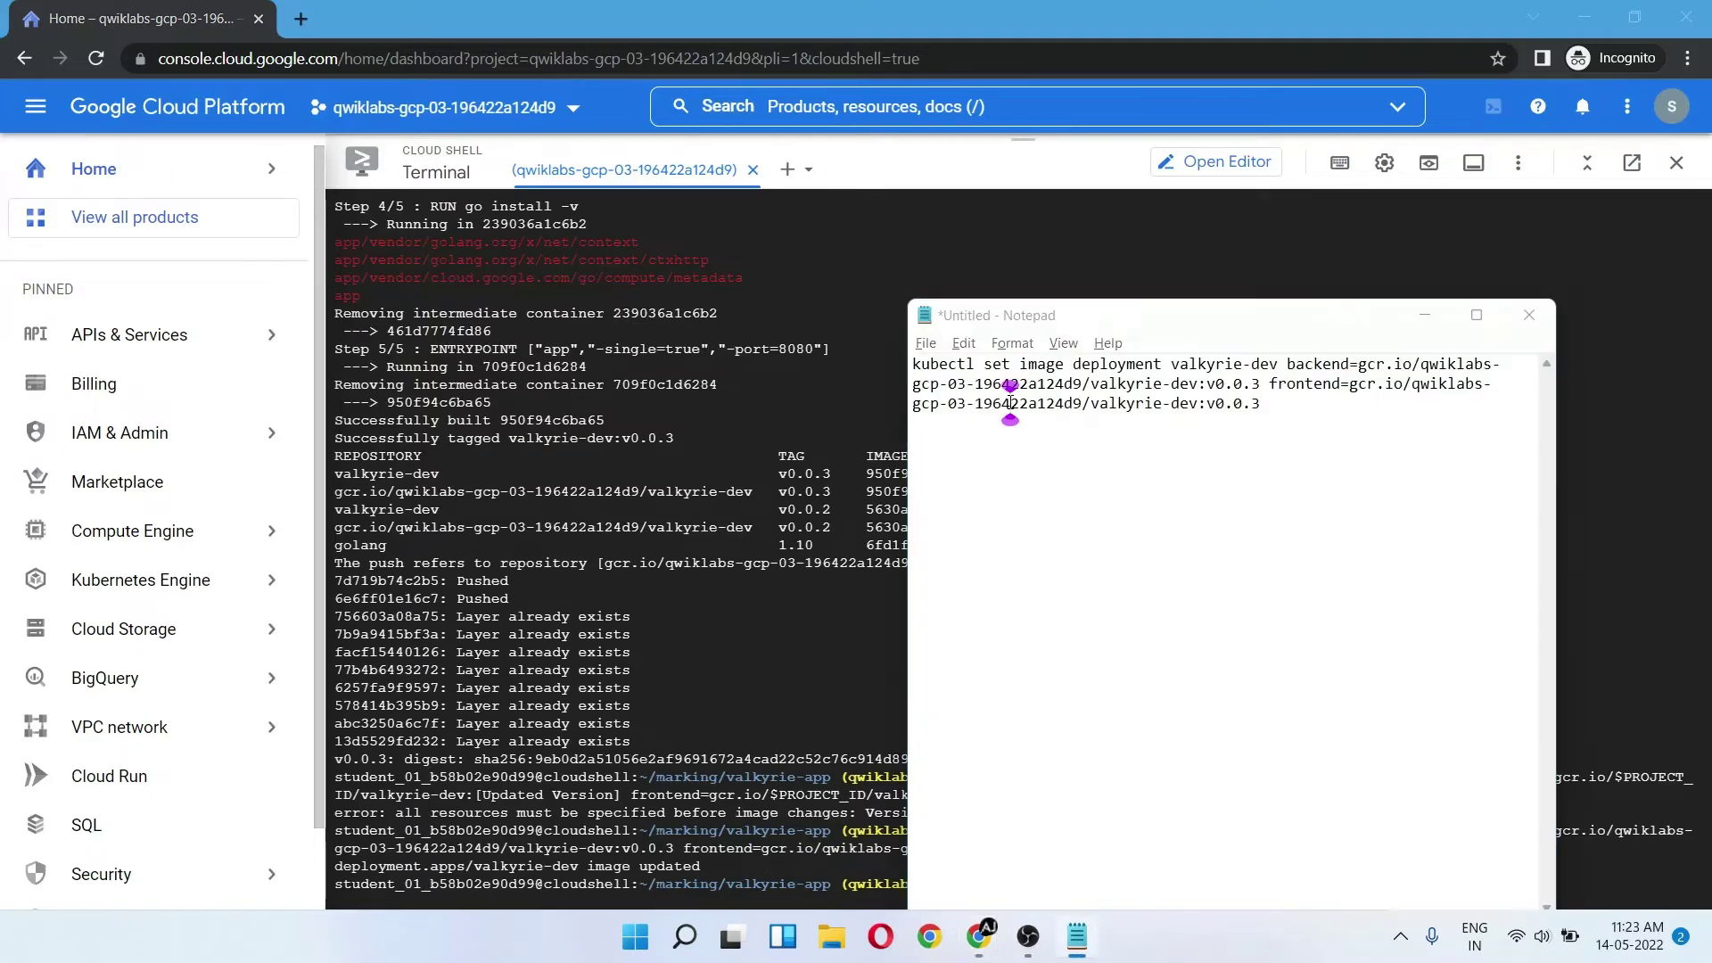
key(alt+Tab)
- Check progress on the Task 5 deployment update in the lab instructions
click(597, 473)
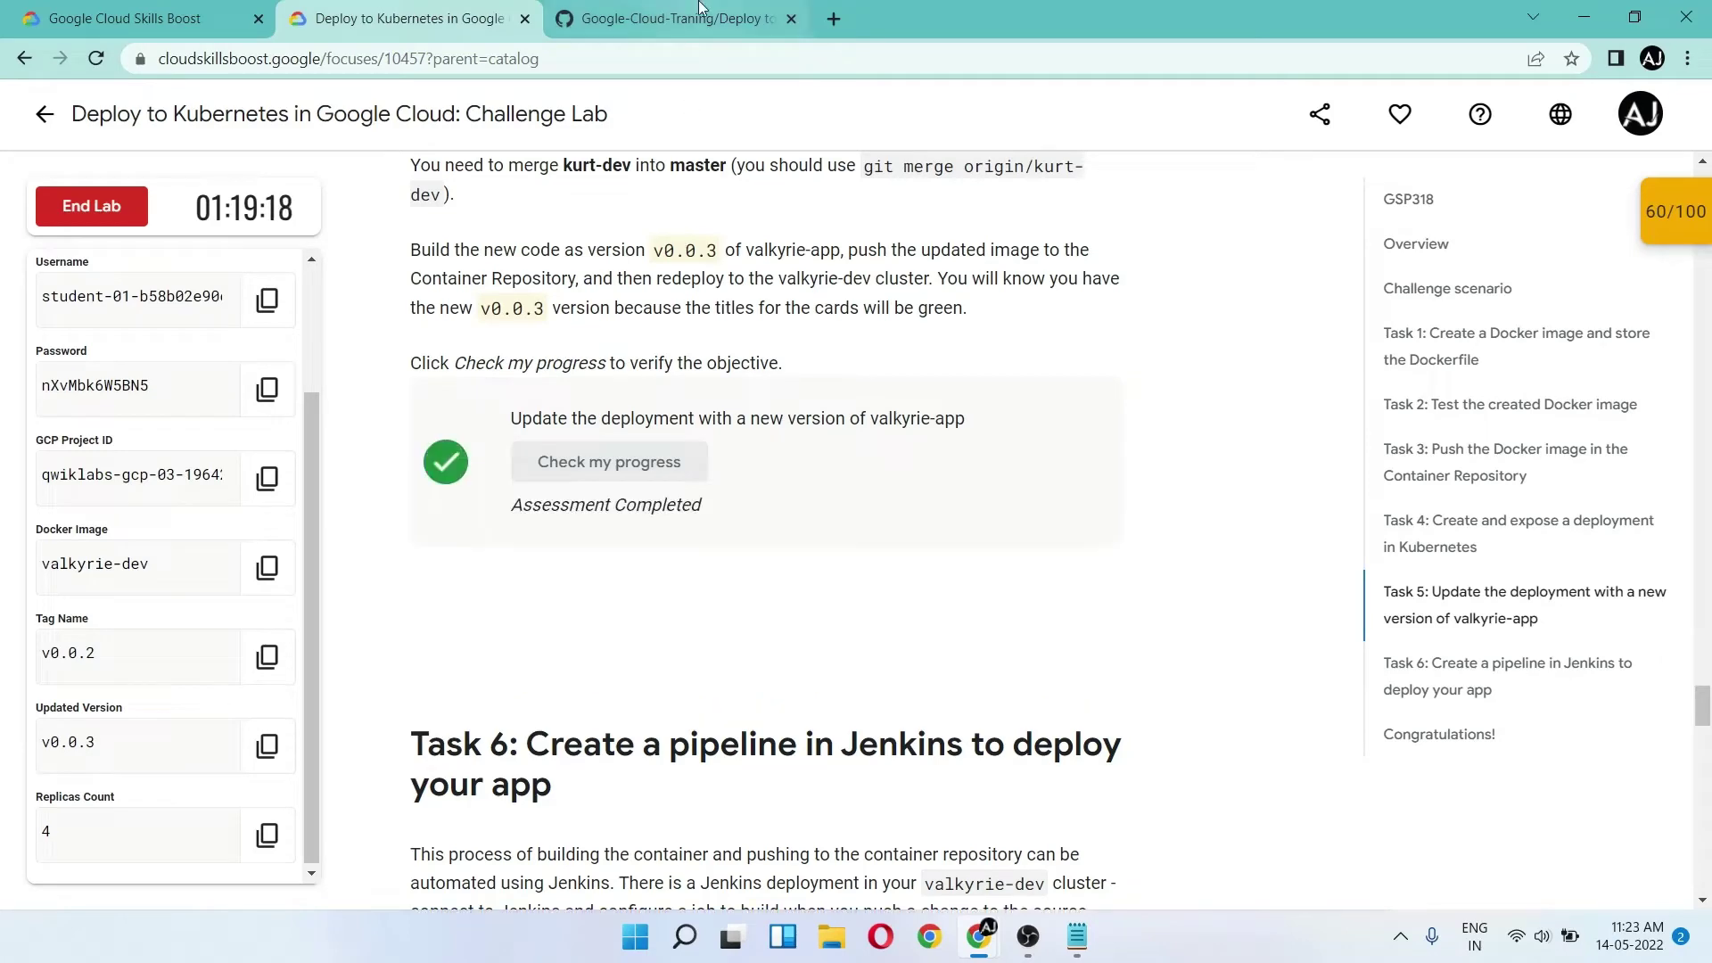
scroll(674, 379, down, 7)
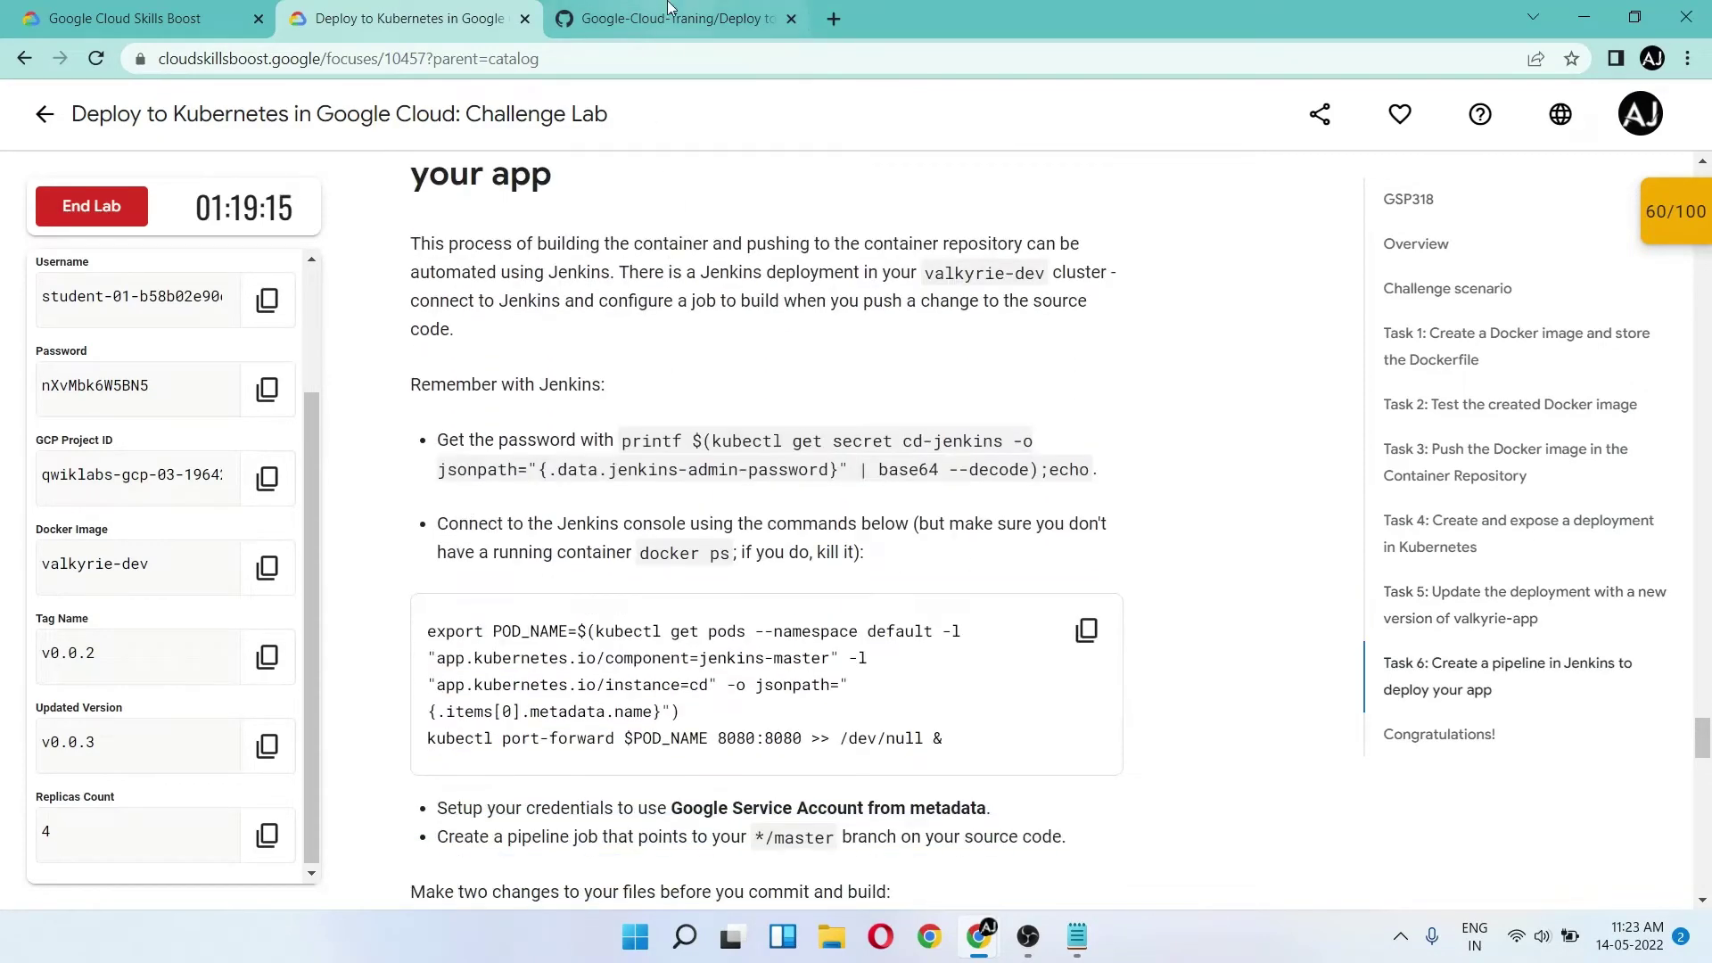
- Run the printf kubectl get secret command to reveal the Jenkins admin password
click(670, 11)
scroll(614, 258, down, 8)
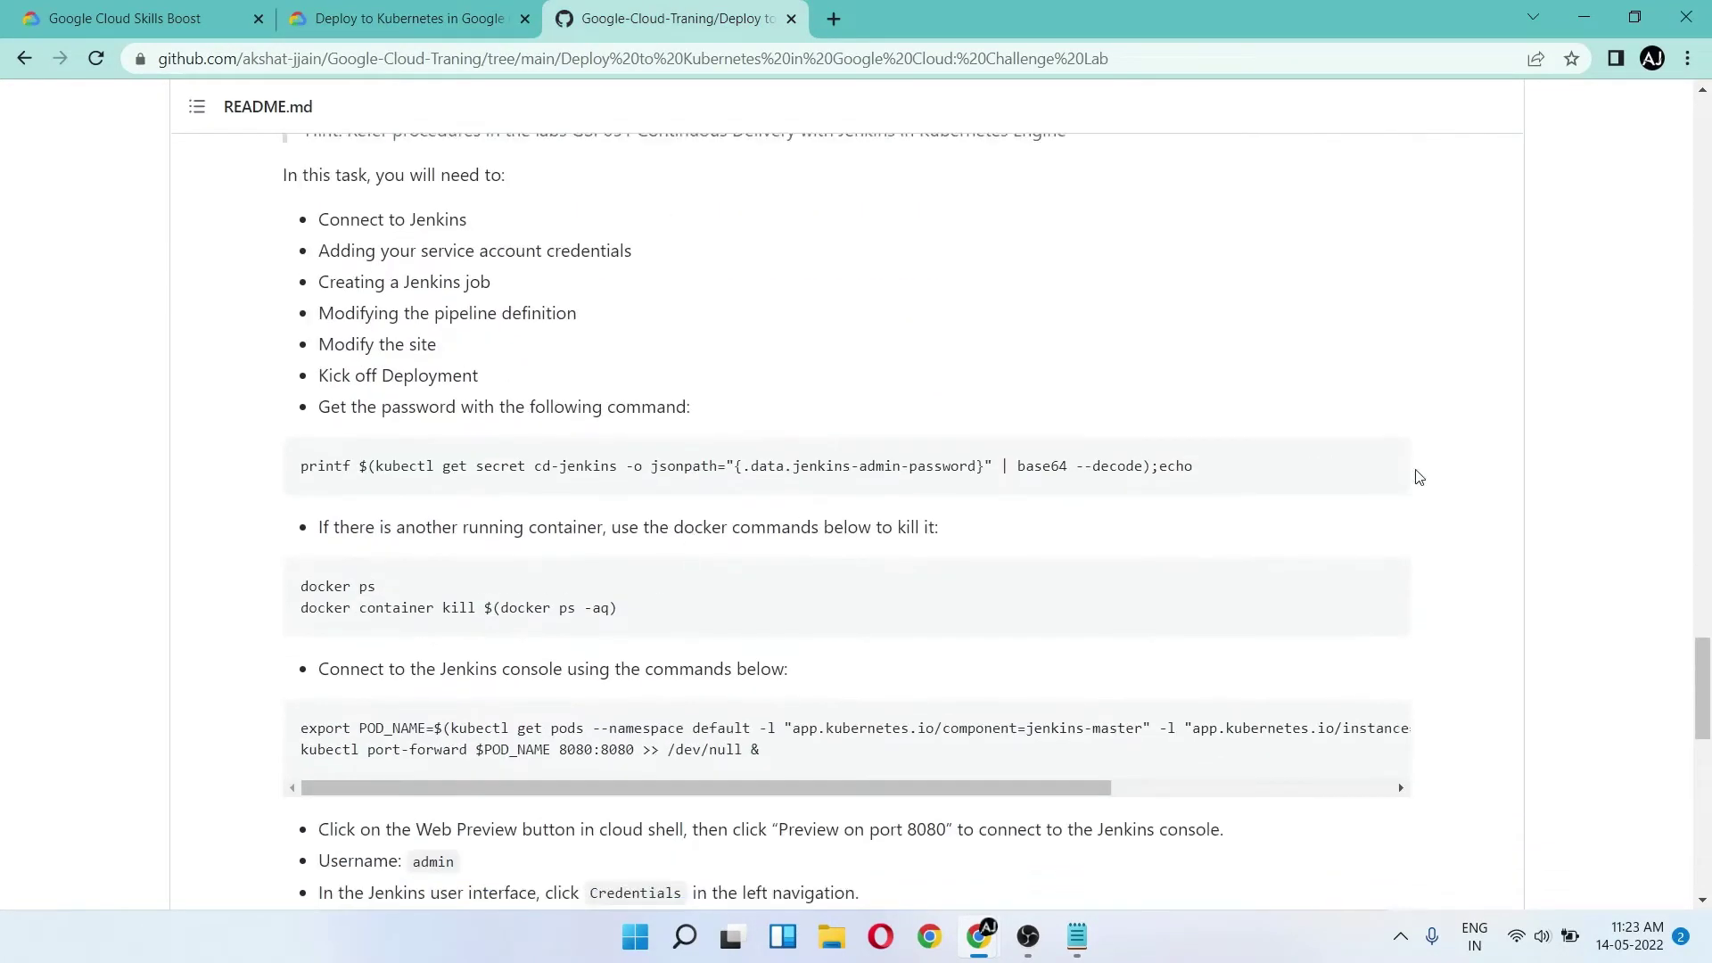
key(alt+Tab)
key(alt+Tab)
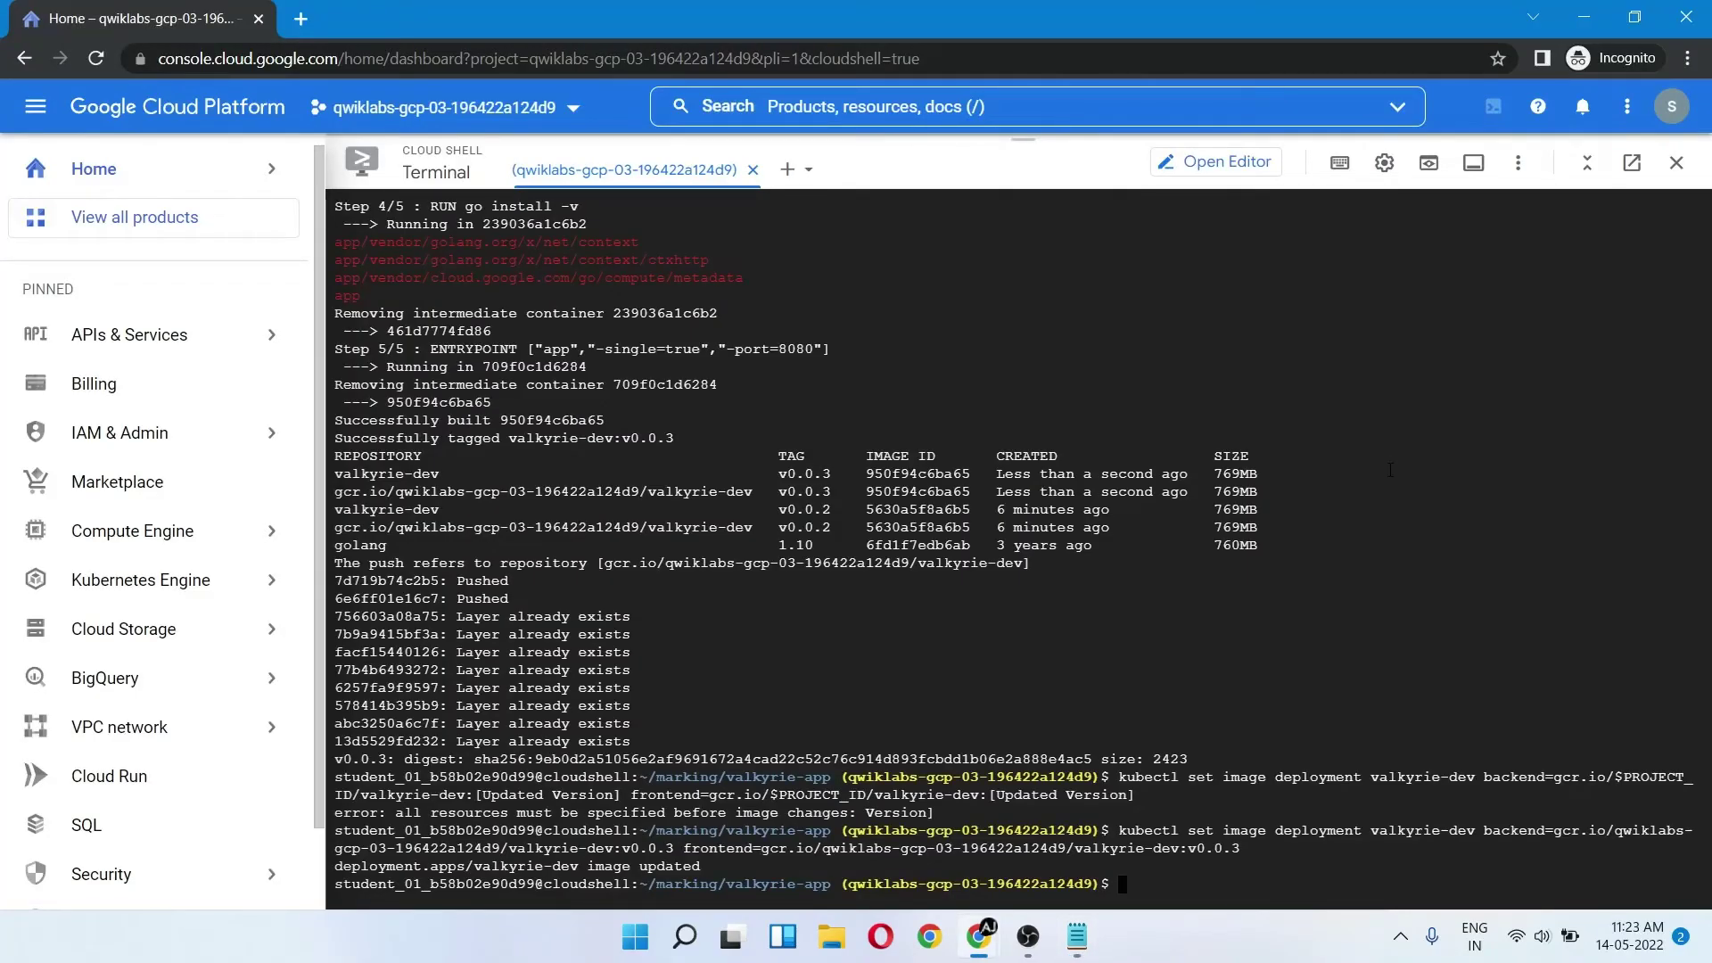
key(ctrl+v)
key(Return)
- Run the docker container kill commands to stop the old valkyrie-dev container
key(alt+Tab)
key(Tab)
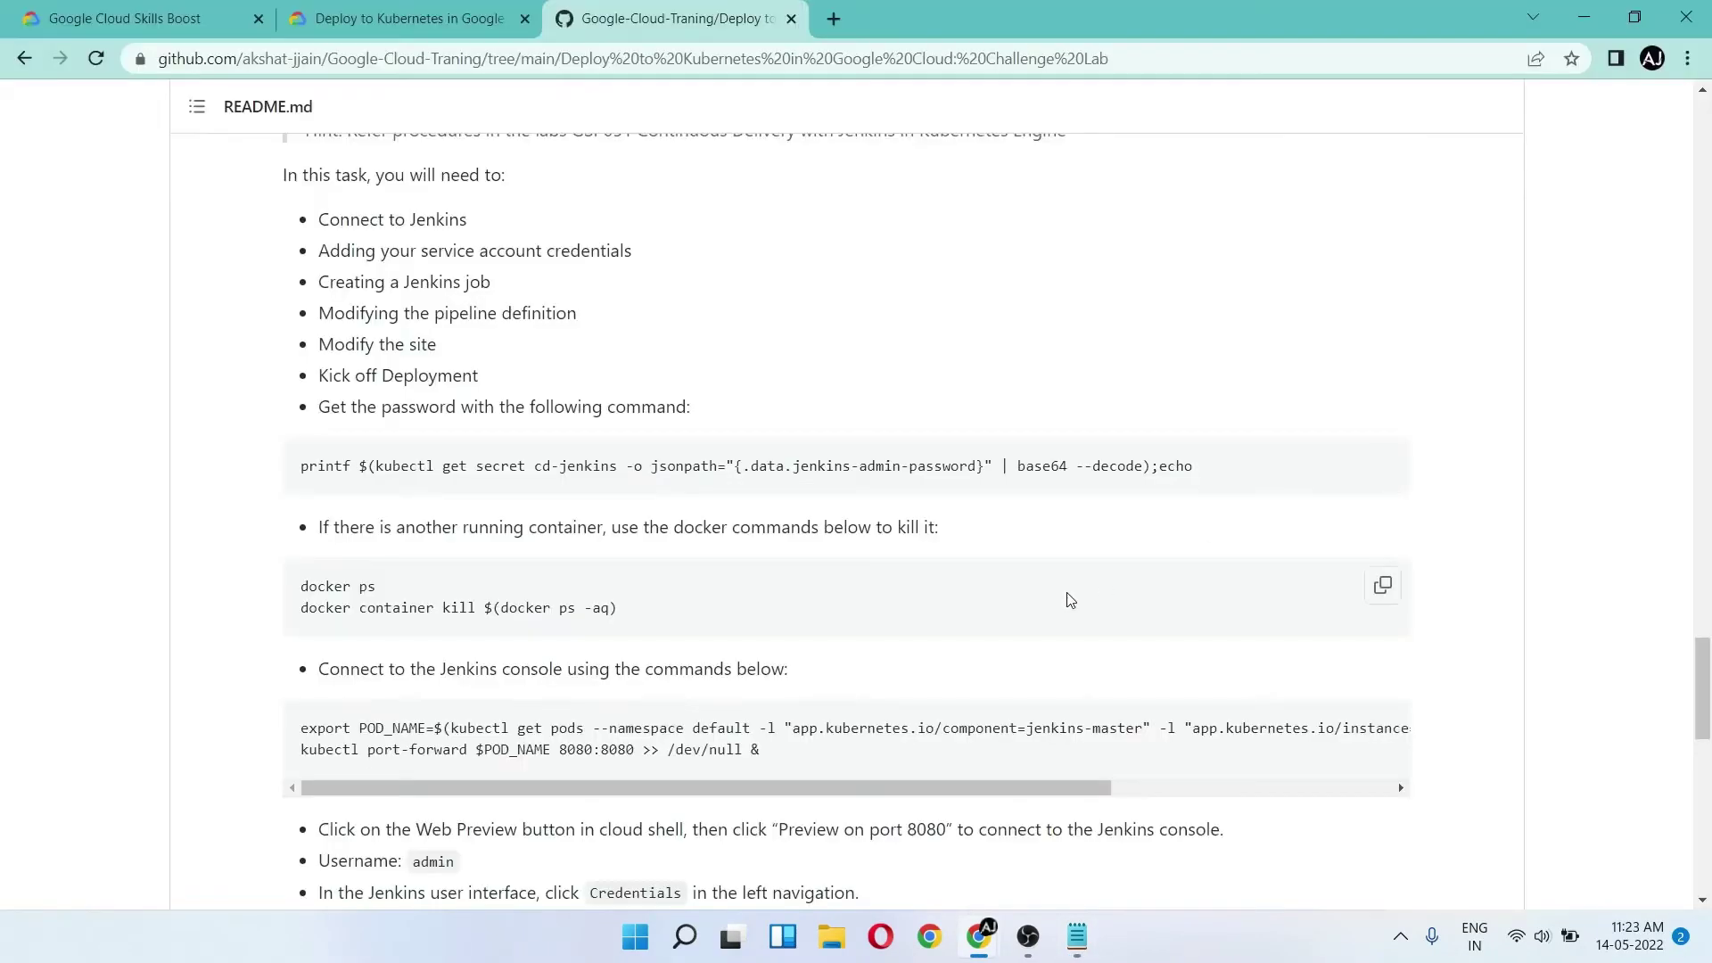
scroll(1069, 600, down, 2)
click(1379, 427)
- Export POD_NAME and port-forward the Jenkins pod to port 8080
key(alt+Tab)
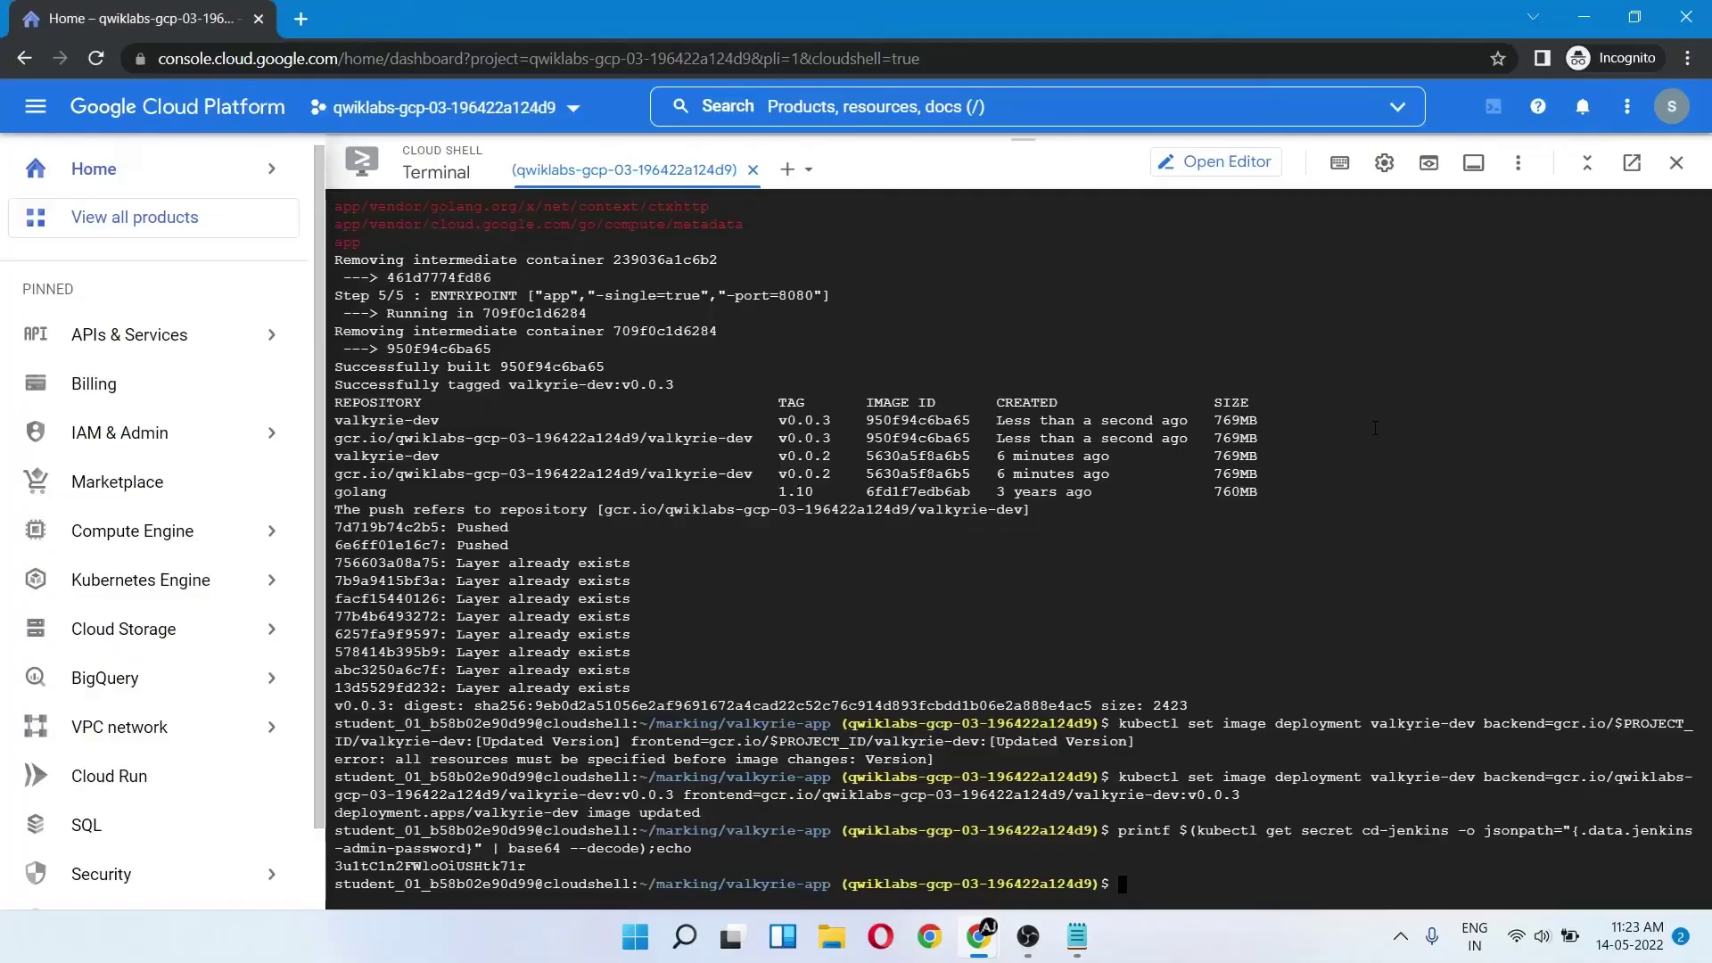
key(ctrl+v)
key(Return)
key(alt+Tab)
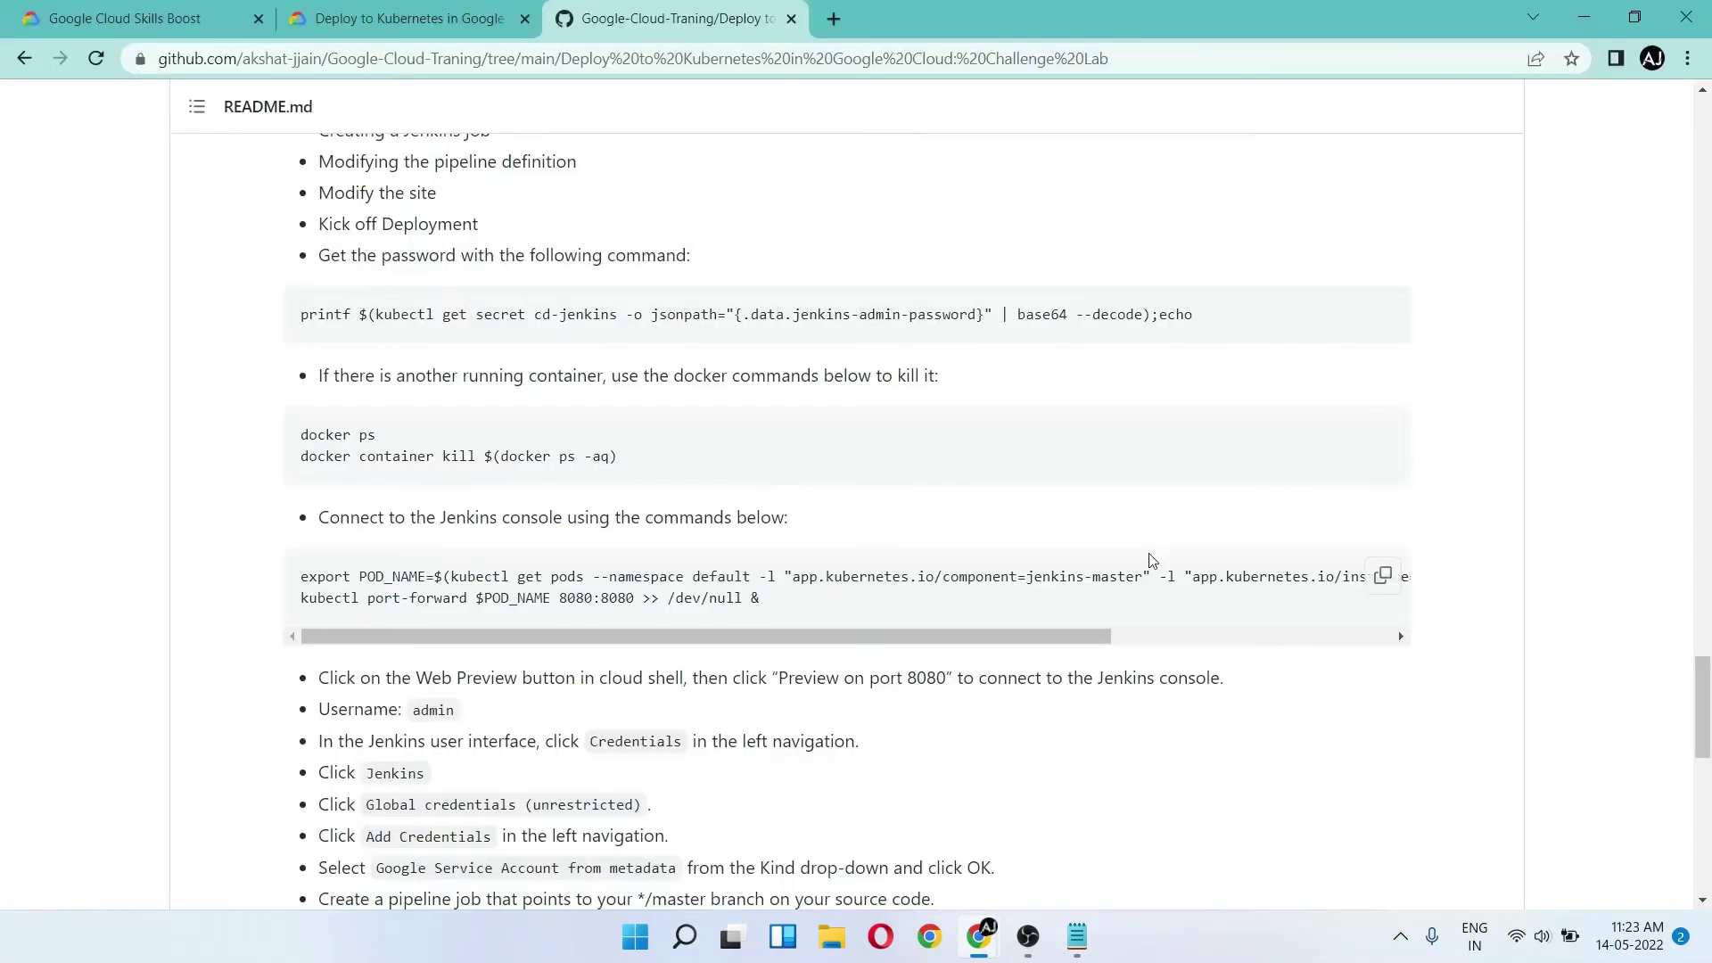
click(1383, 576)
key(alt+Tab)
key(ctrl+v)
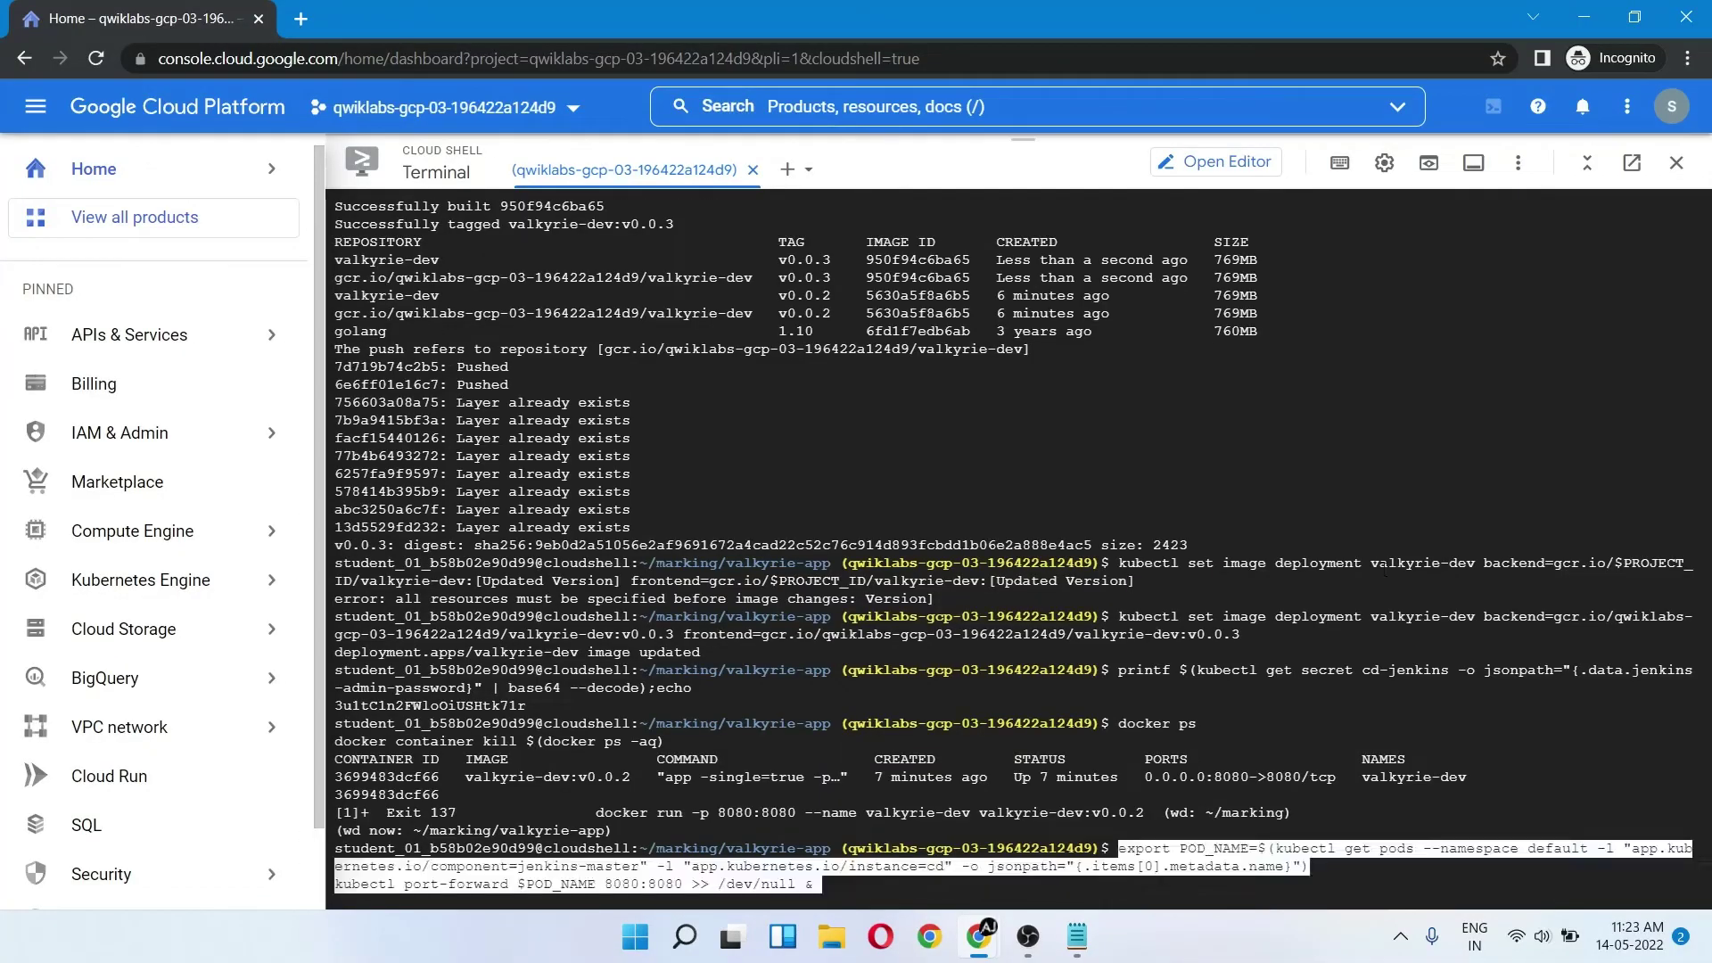
key(Return)
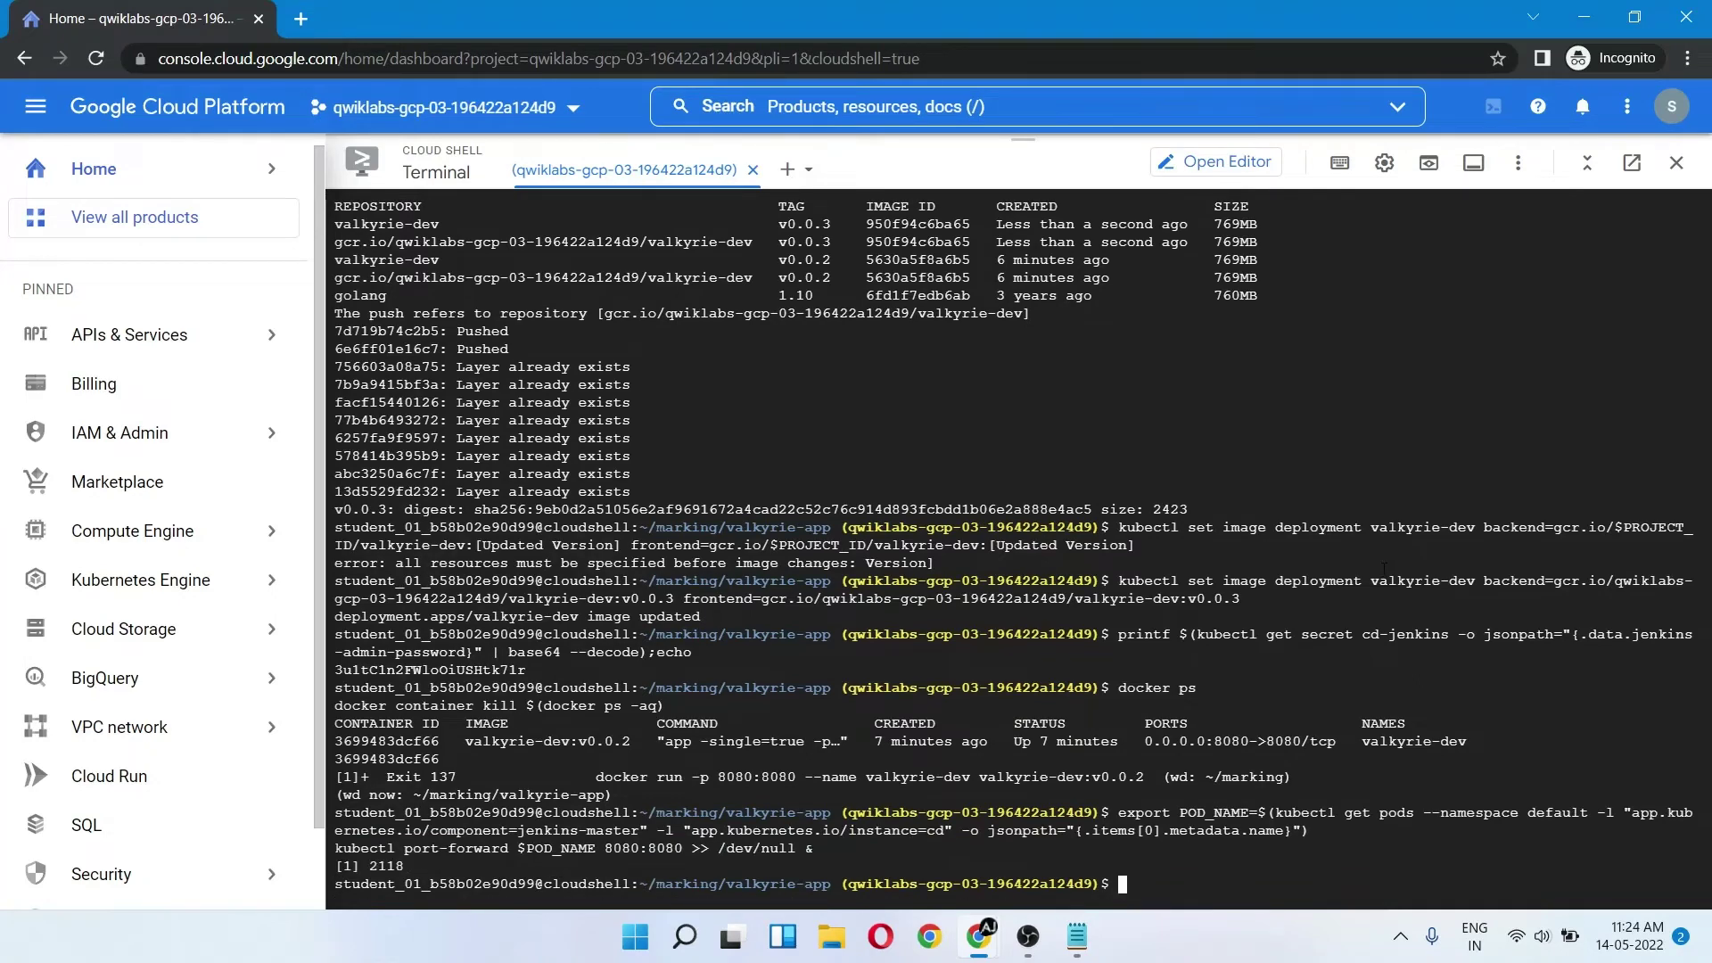
- Copy the printed Jenkins admin password and bring up the Web Preview options
key(alt+Tab)
scroll(1246, 648, down, 1)
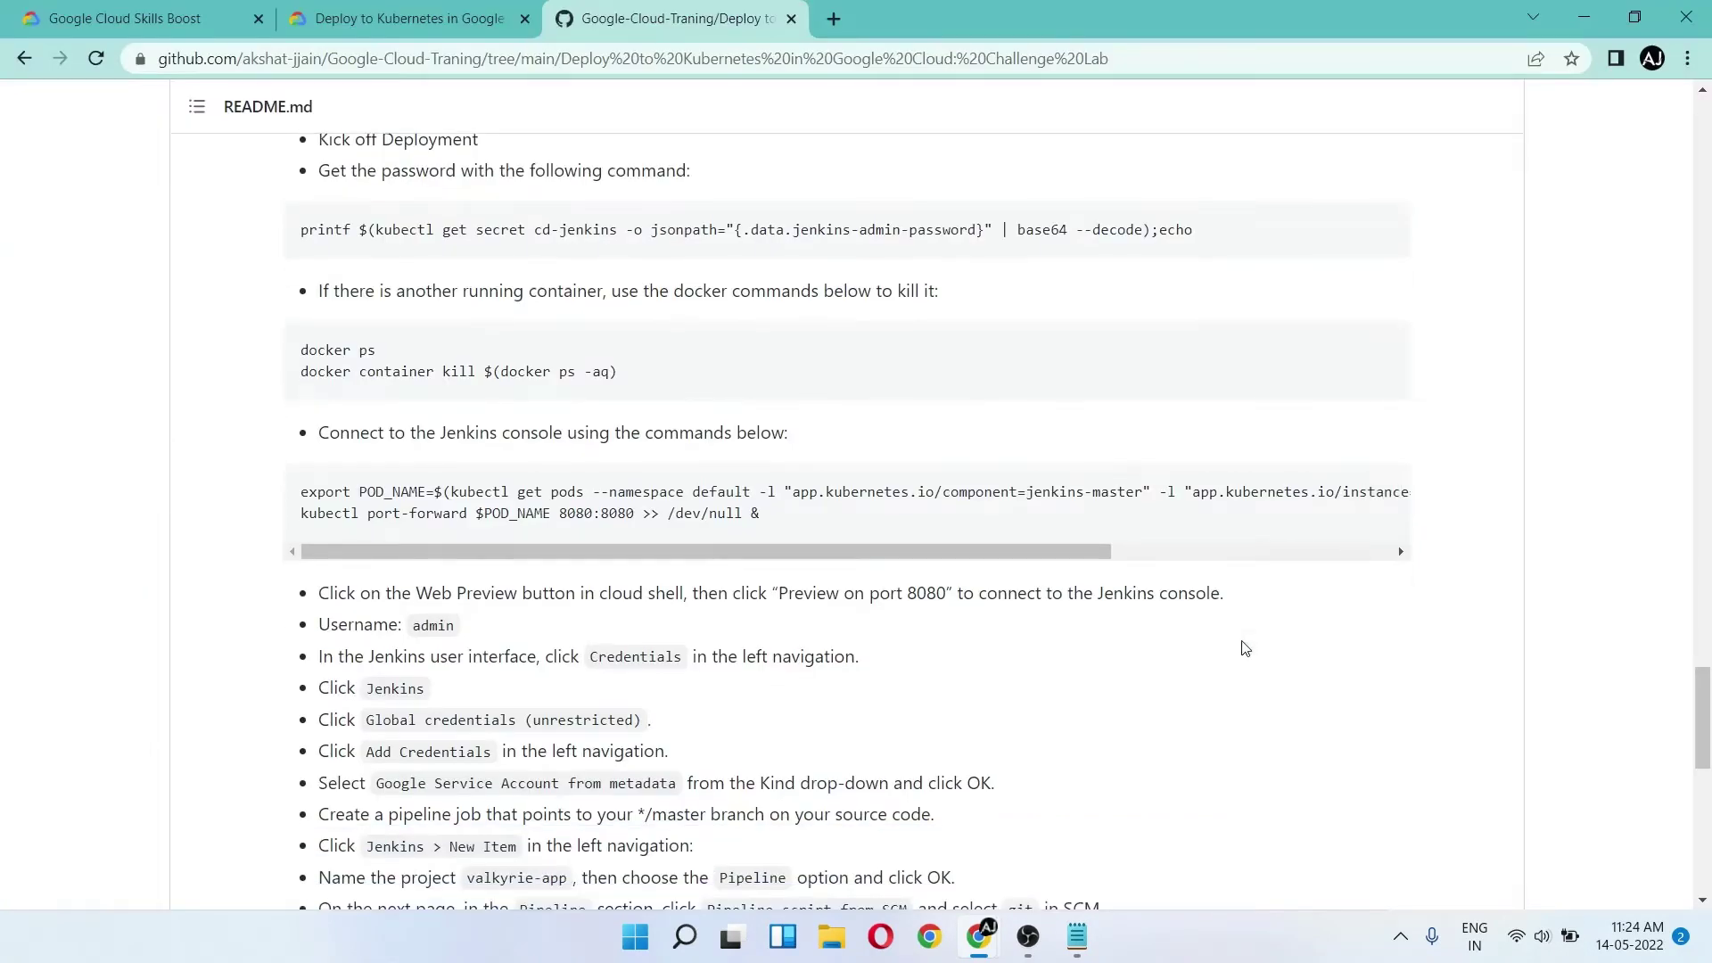
key(alt+Tab)
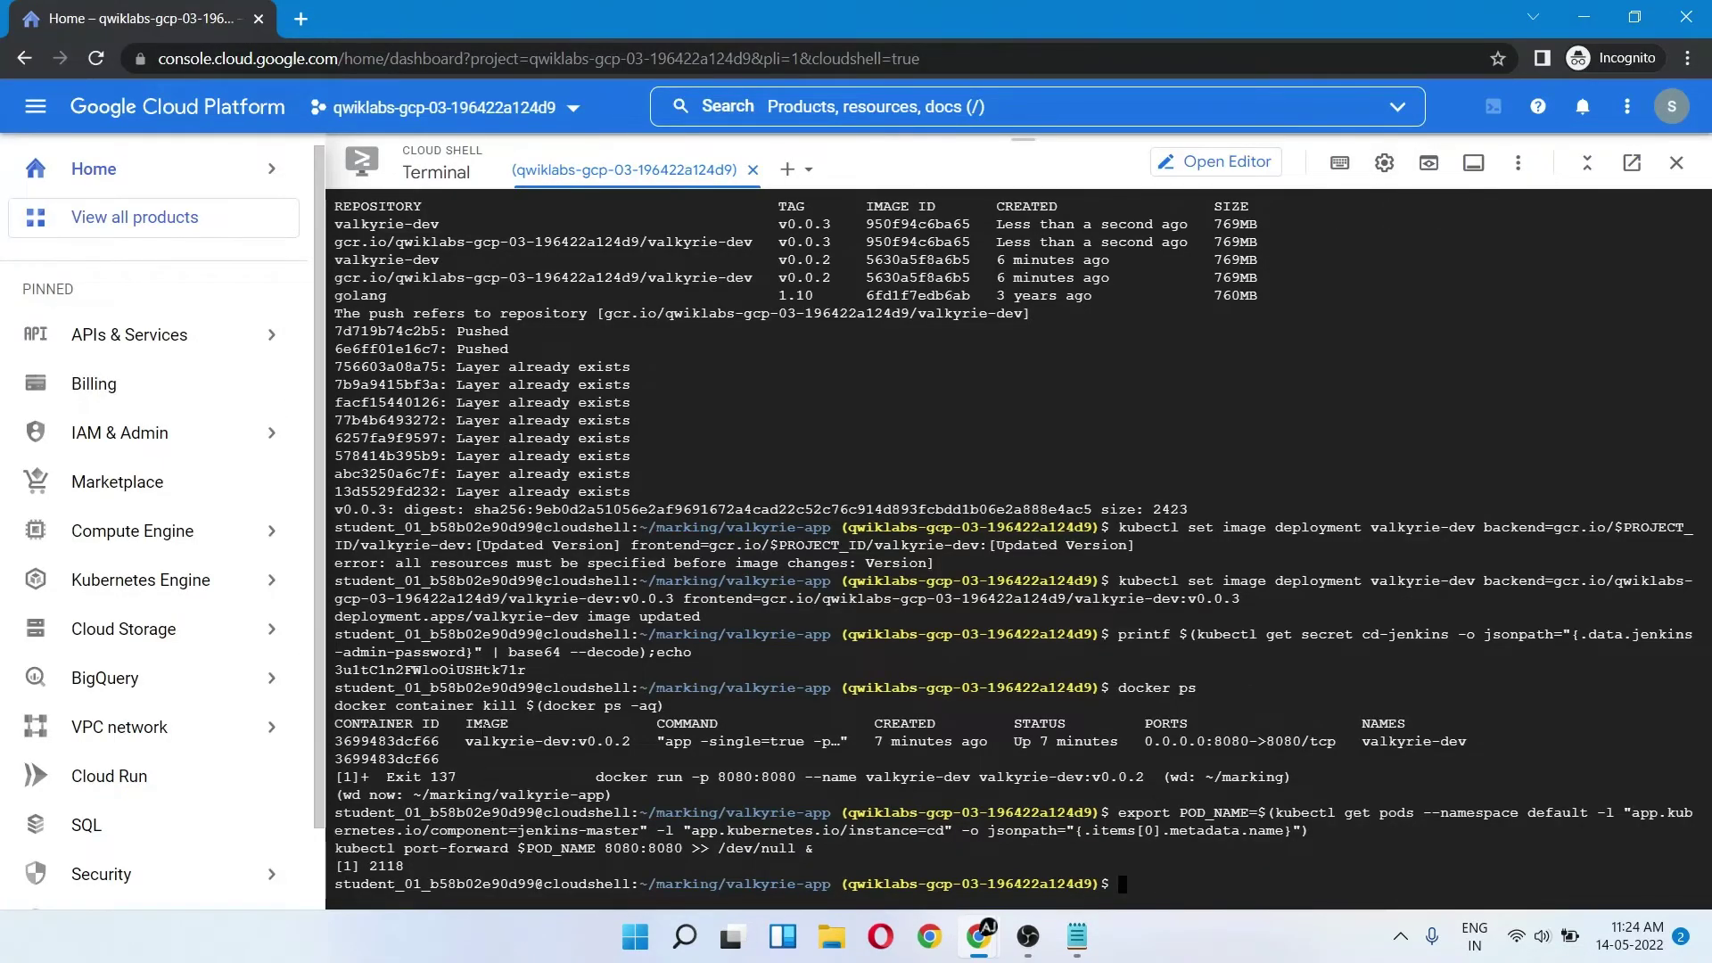
double_click(451, 668)
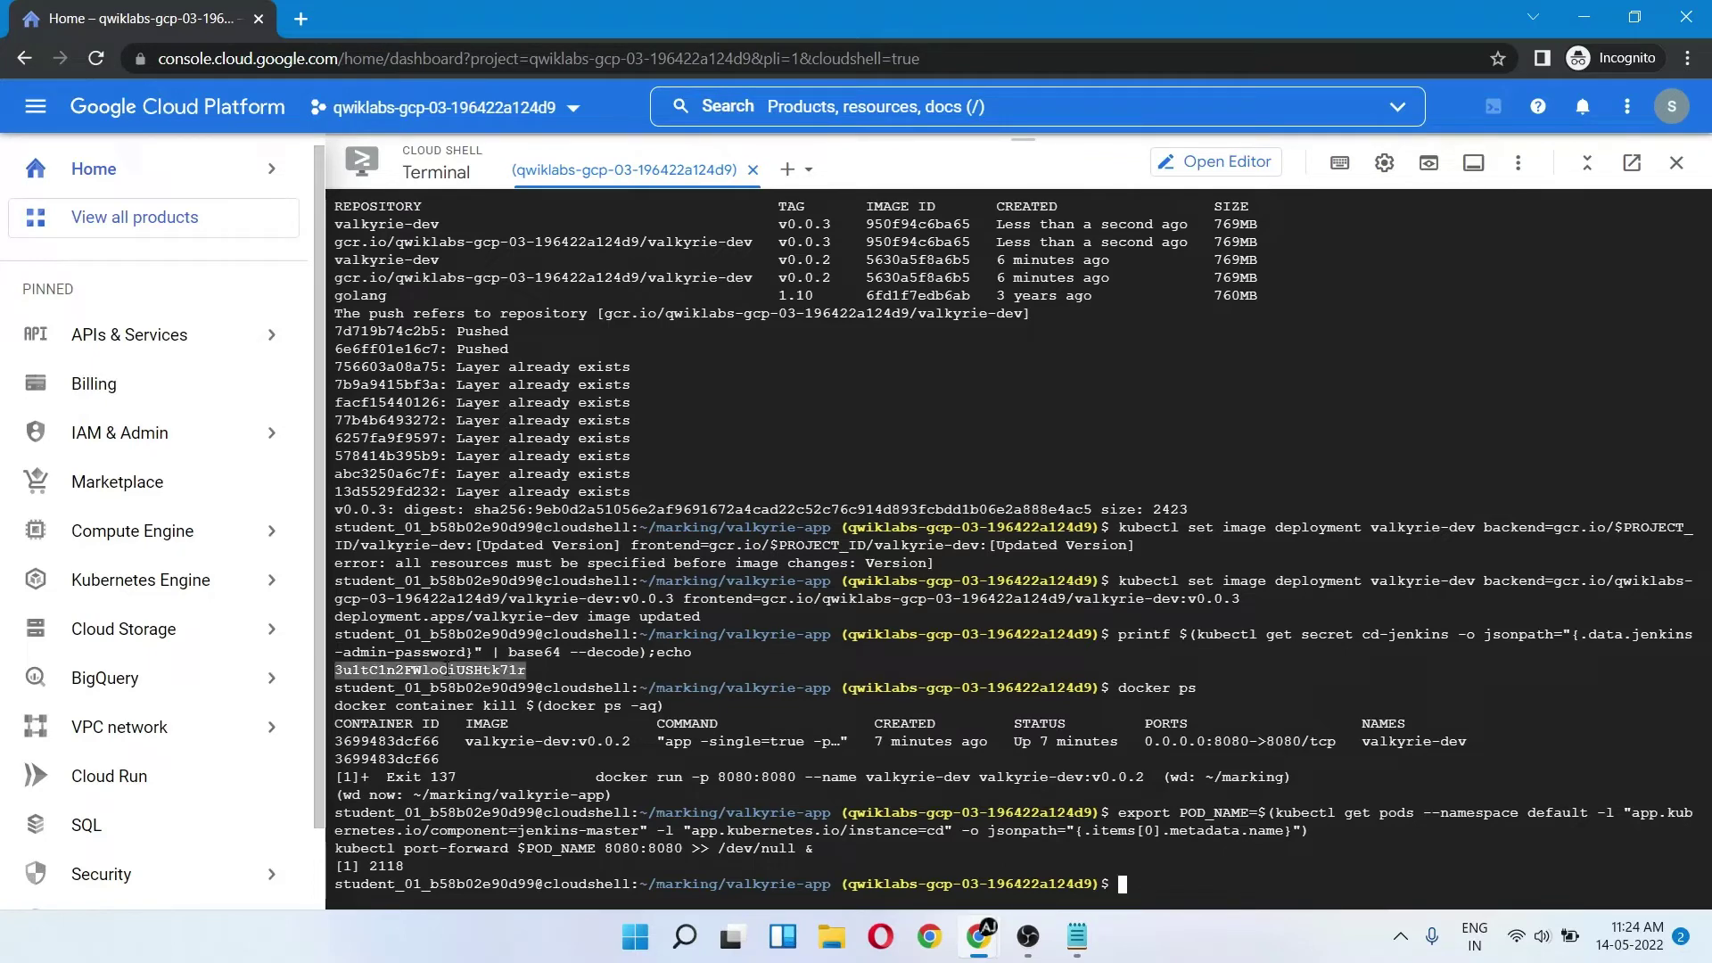
click(1427, 161)
- Preview Jenkins on port 8080 and sign in as admin with the copied password, staying signed in
click(1328, 207)
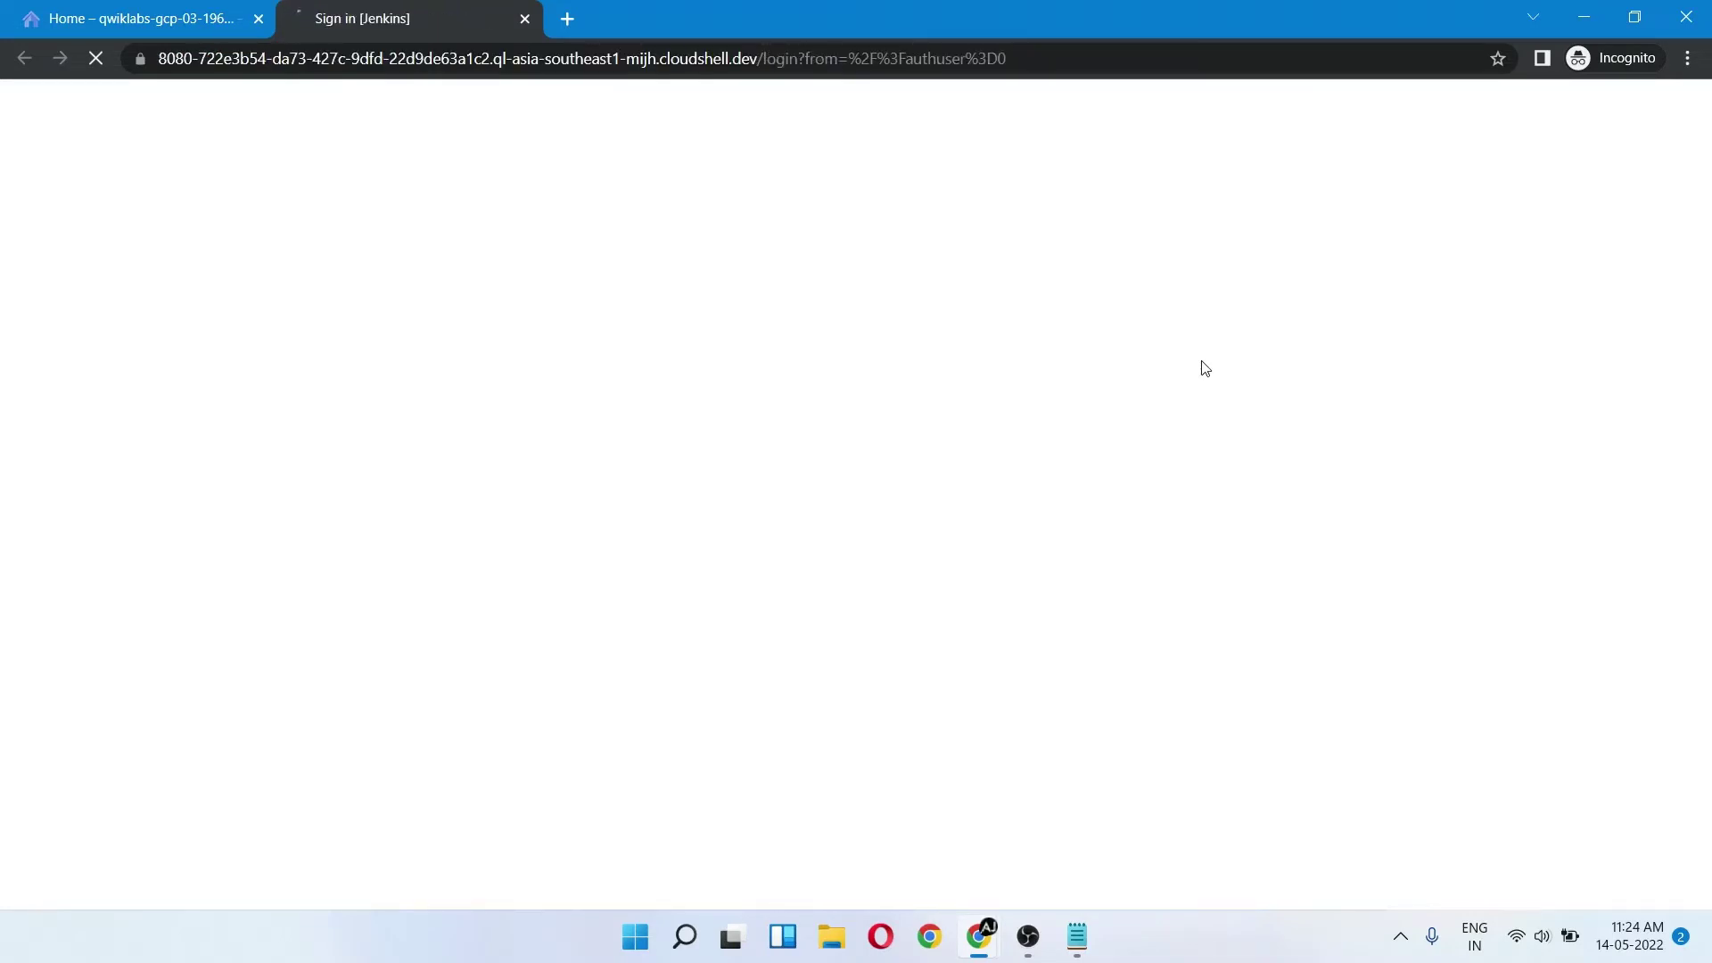
text(admin)
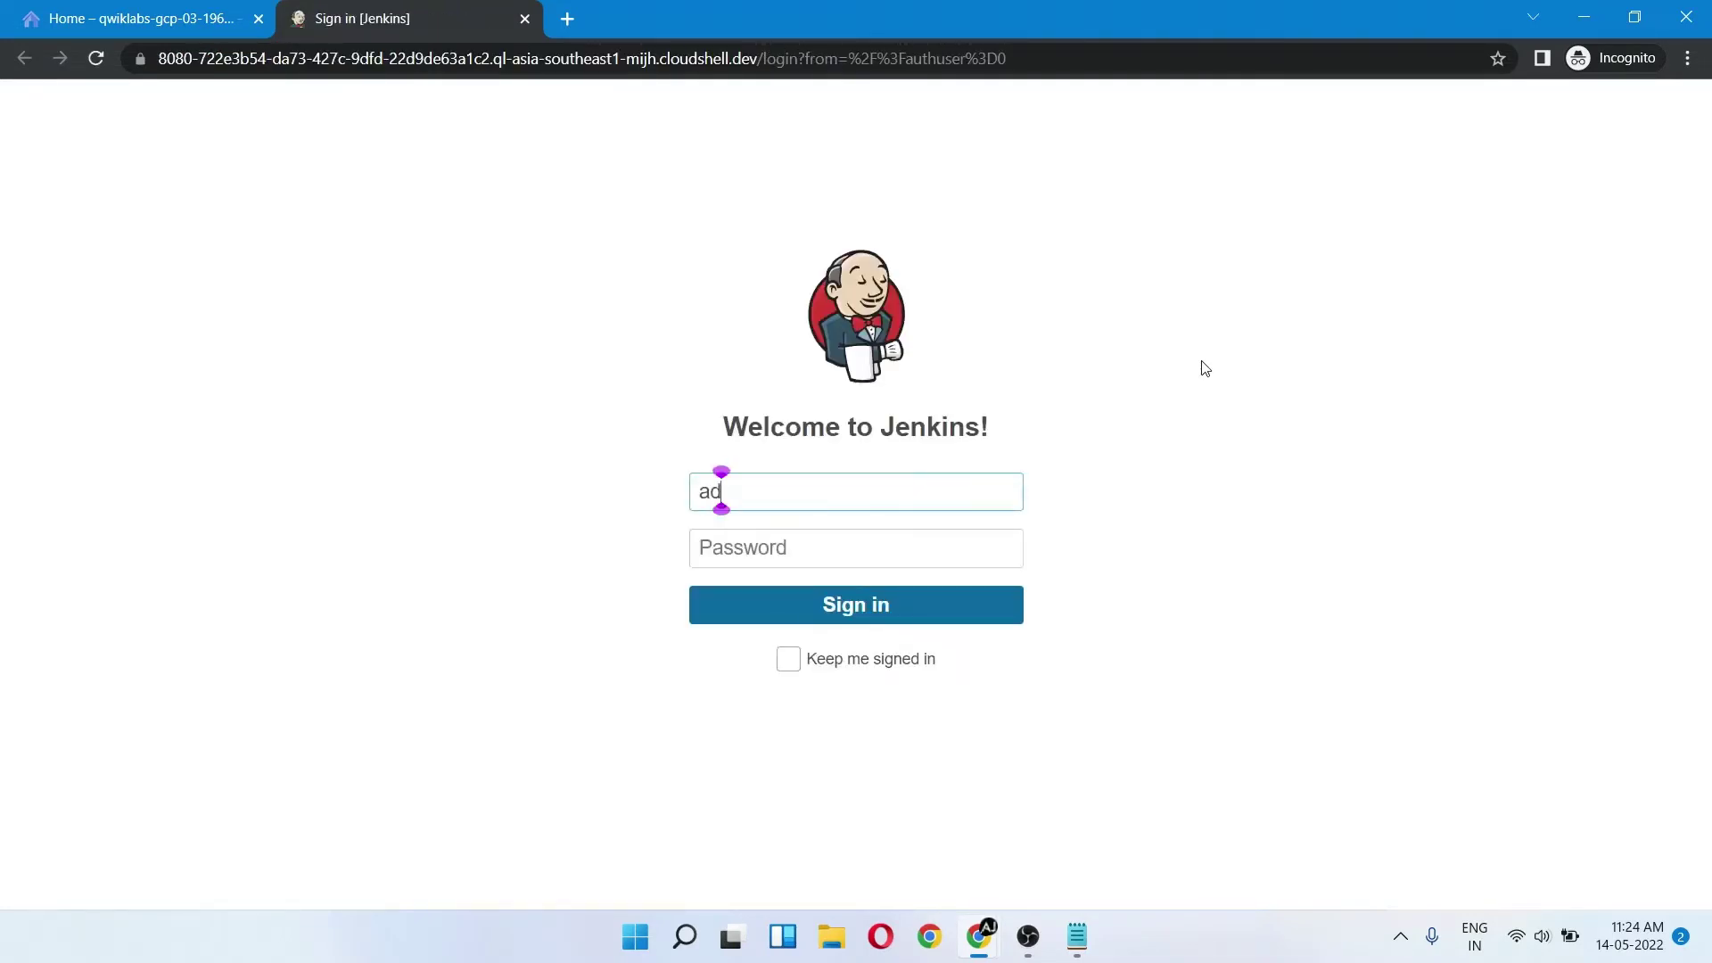
key(Tab)
key(ctrl+v)
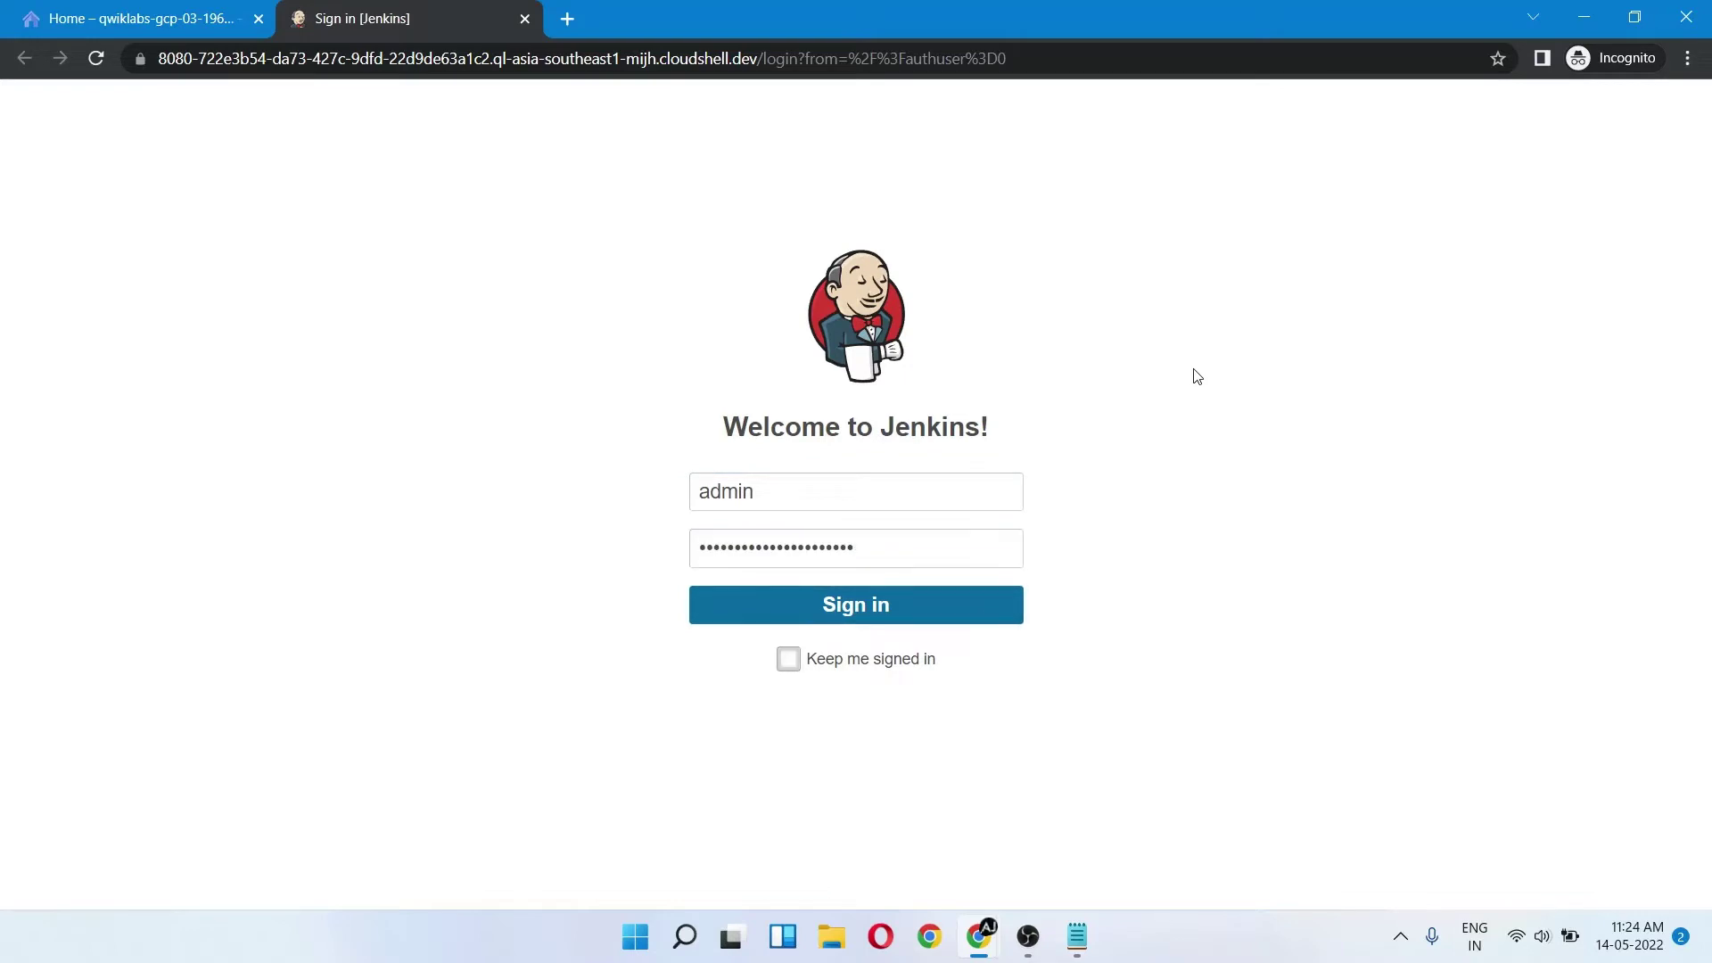
click(789, 660)
click(878, 604)
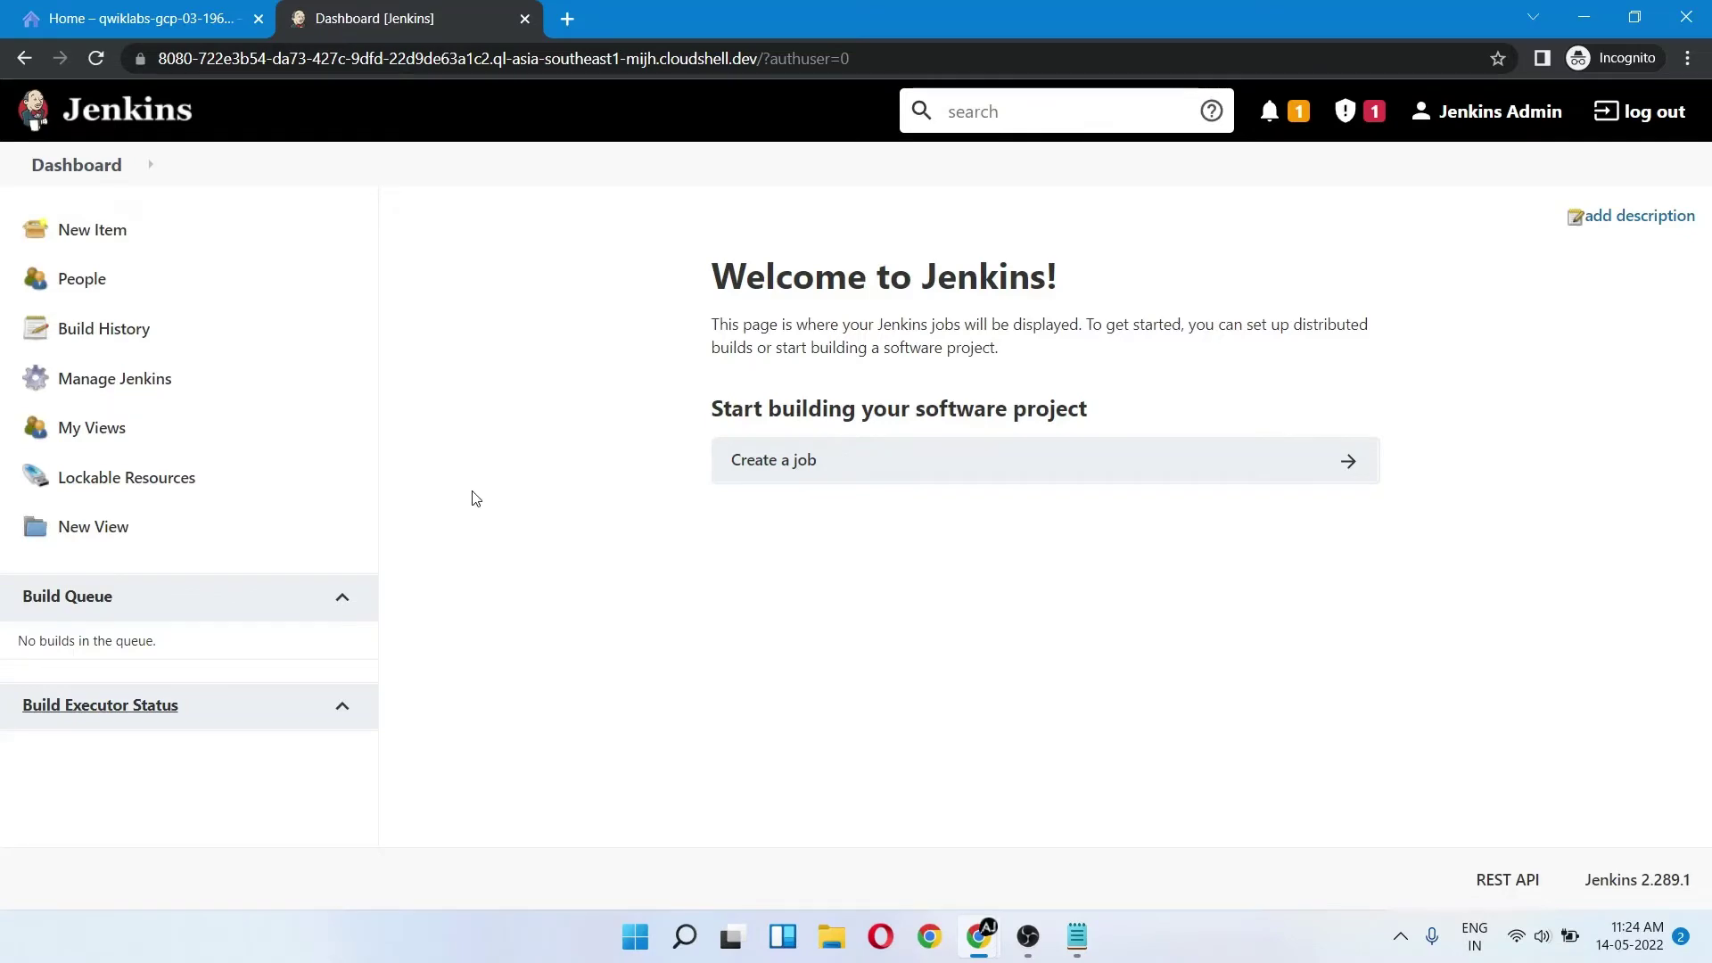
- Add a Google Service Account from metadata credential to Jenkins Global credentials (unrestricted)
click(125, 379)
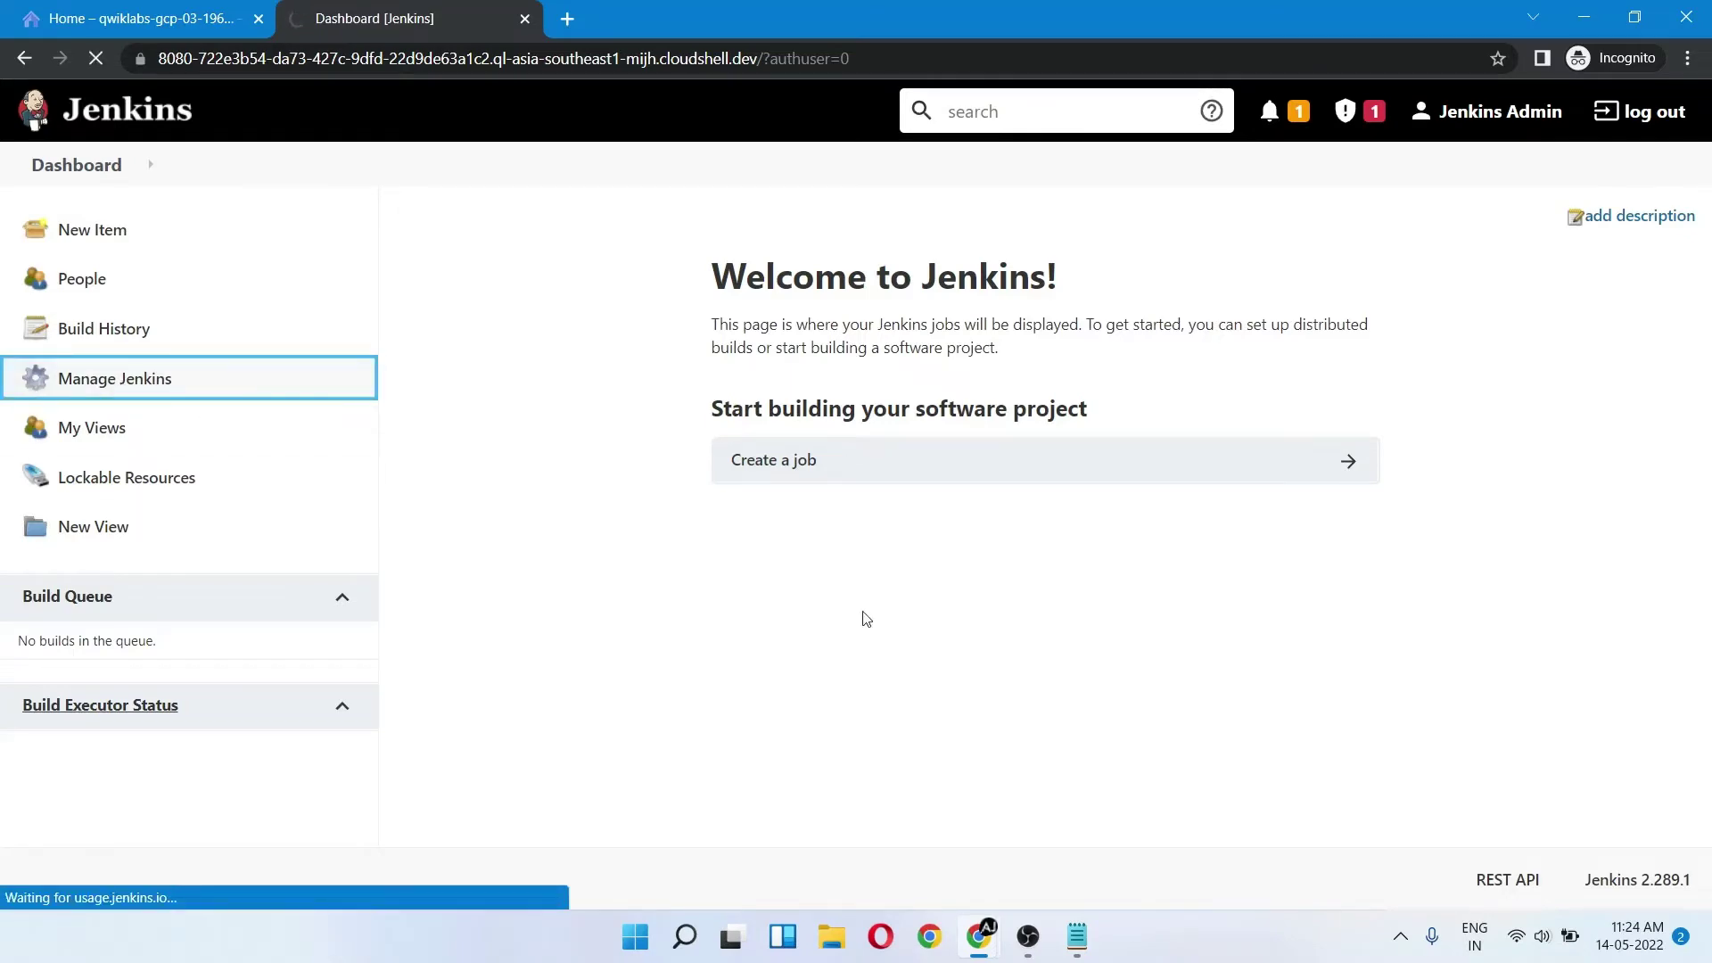
scroll(864, 618, down, 8)
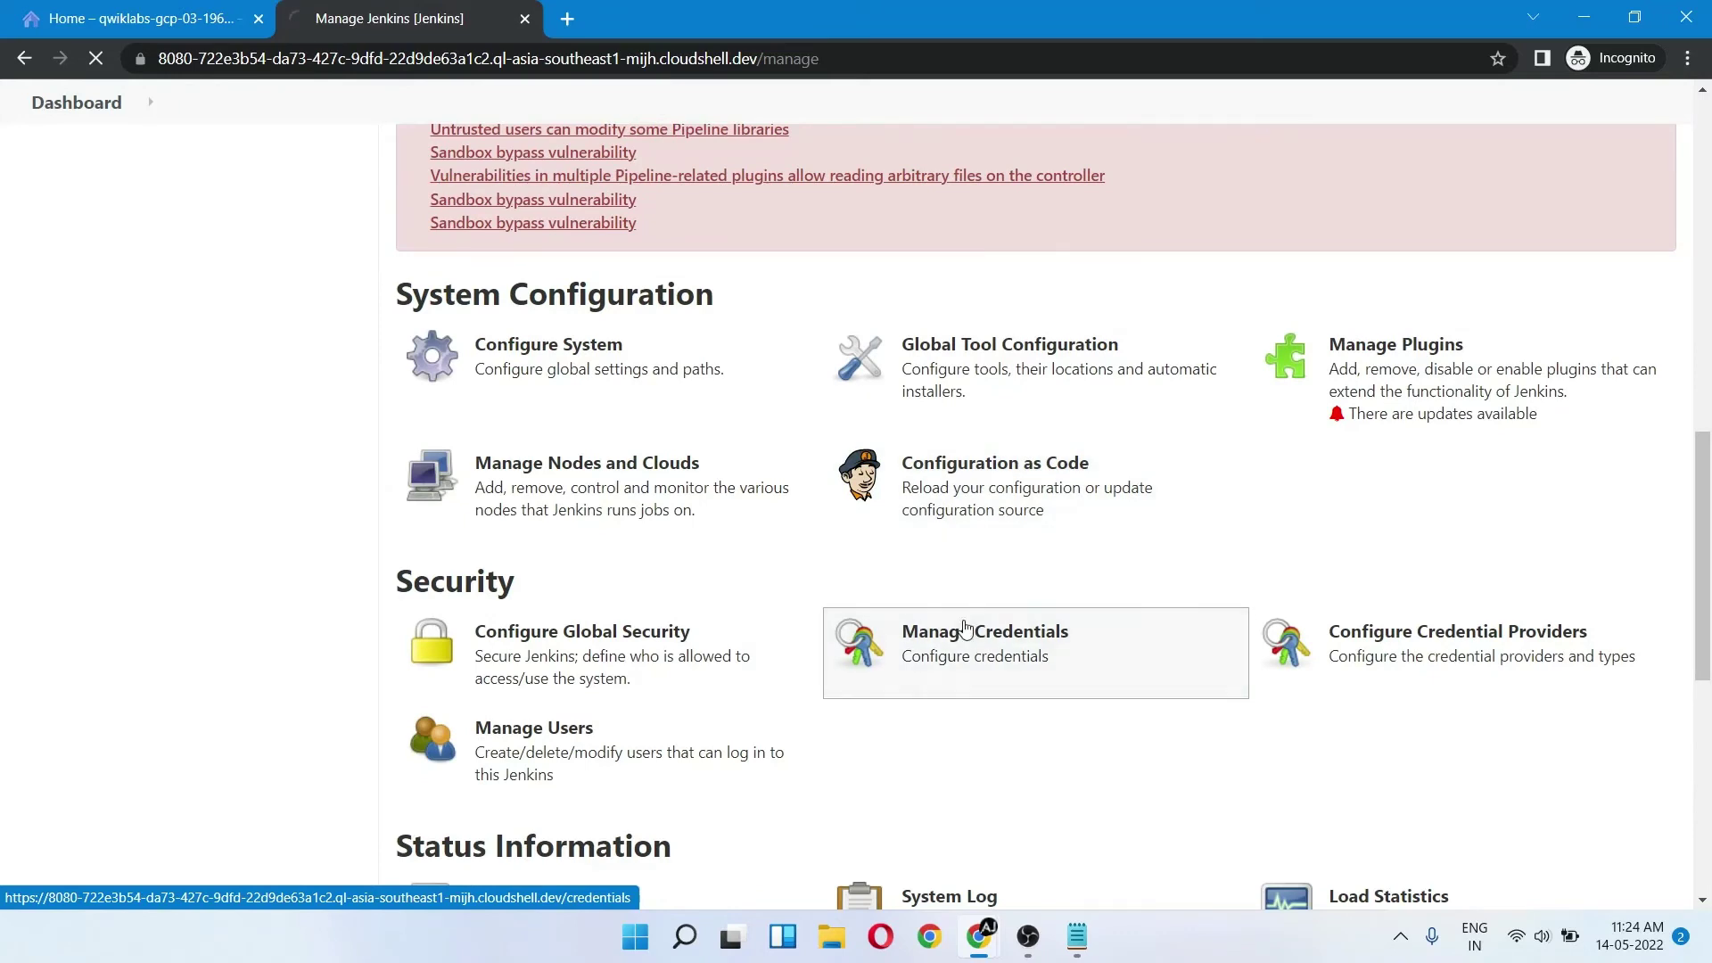
click(964, 628)
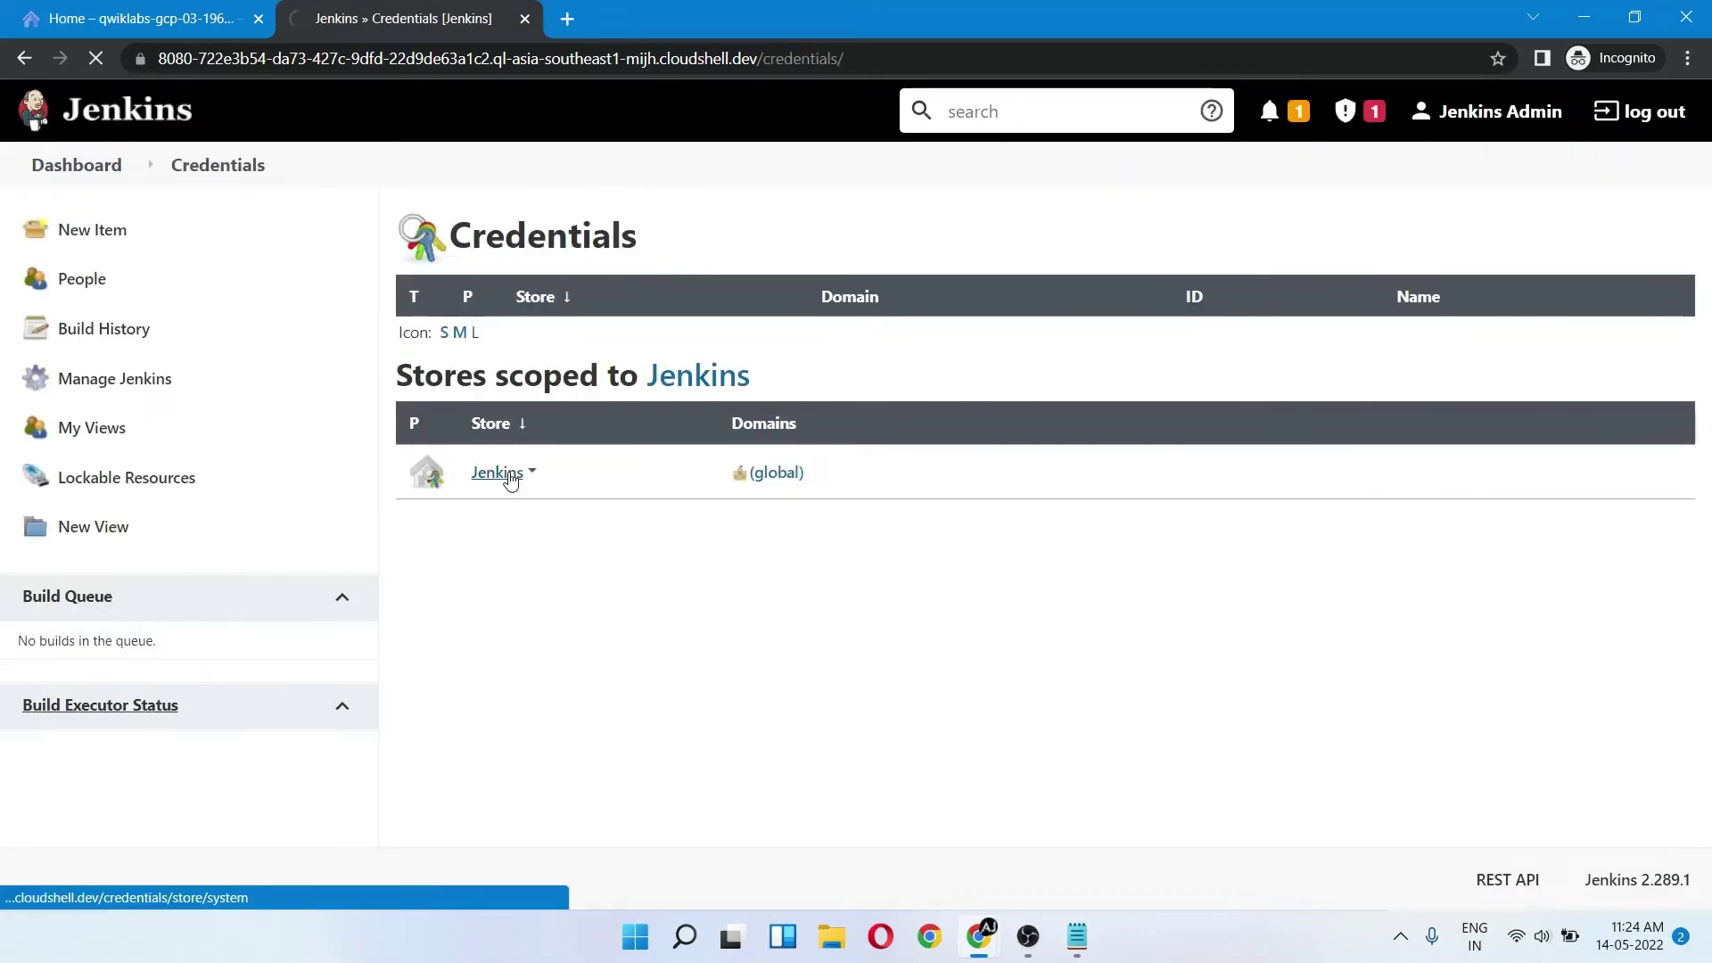
click(509, 474)
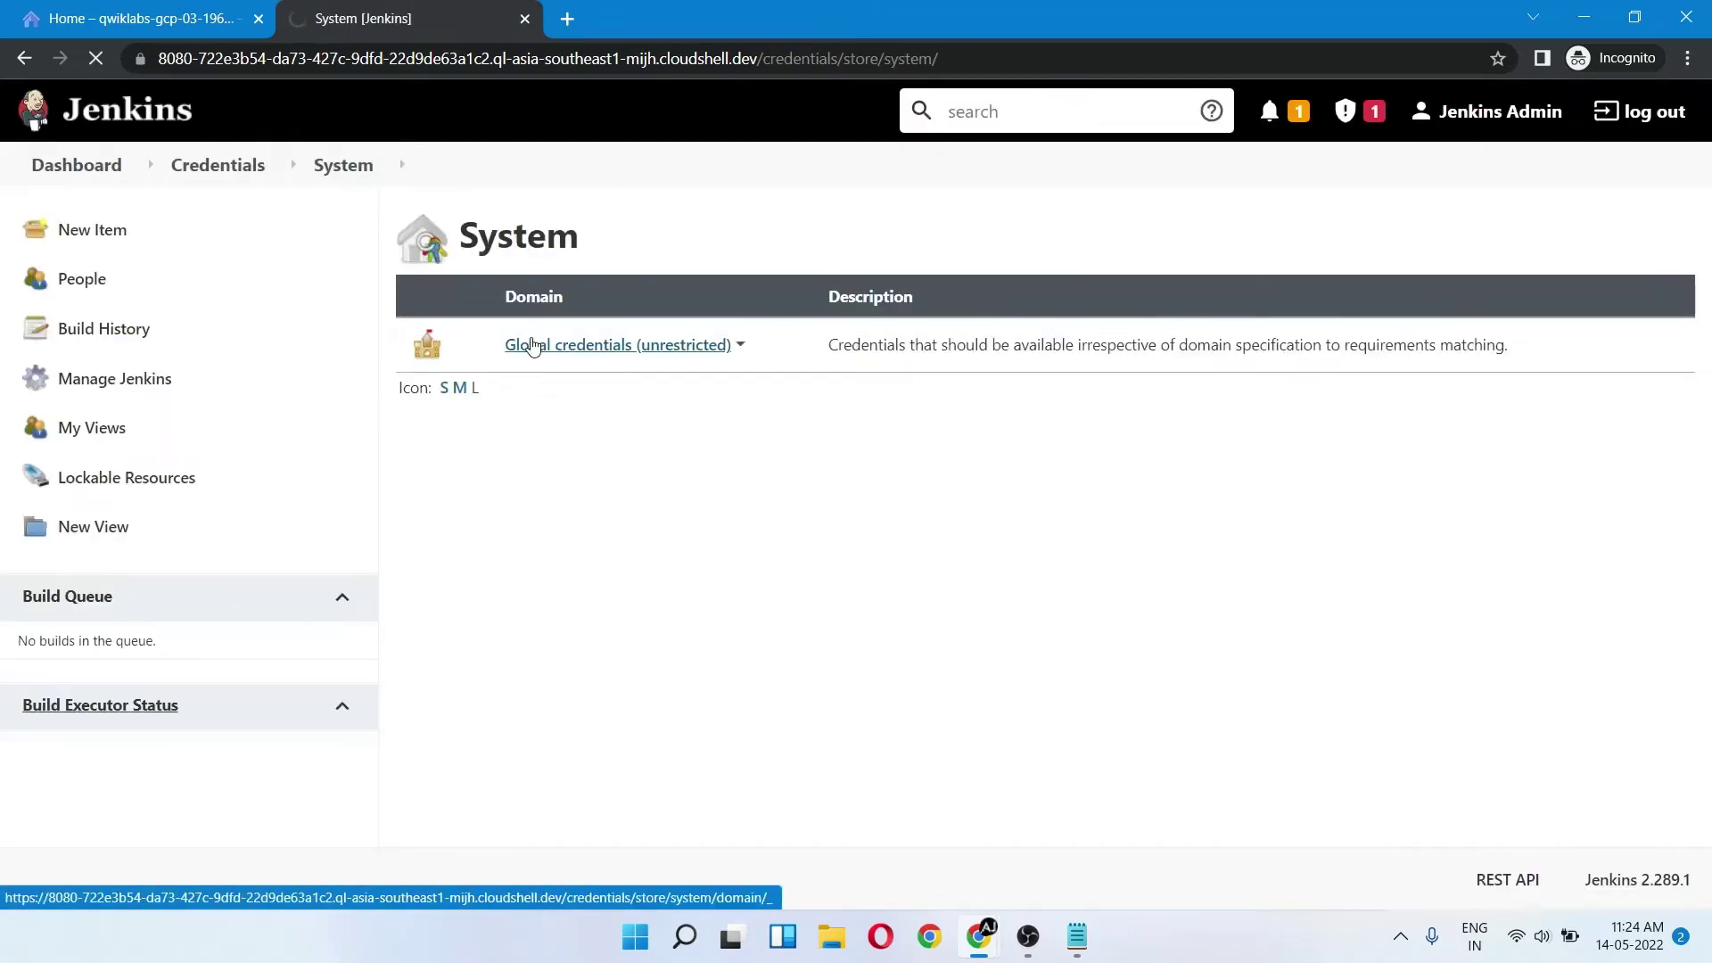
click(533, 346)
click(161, 287)
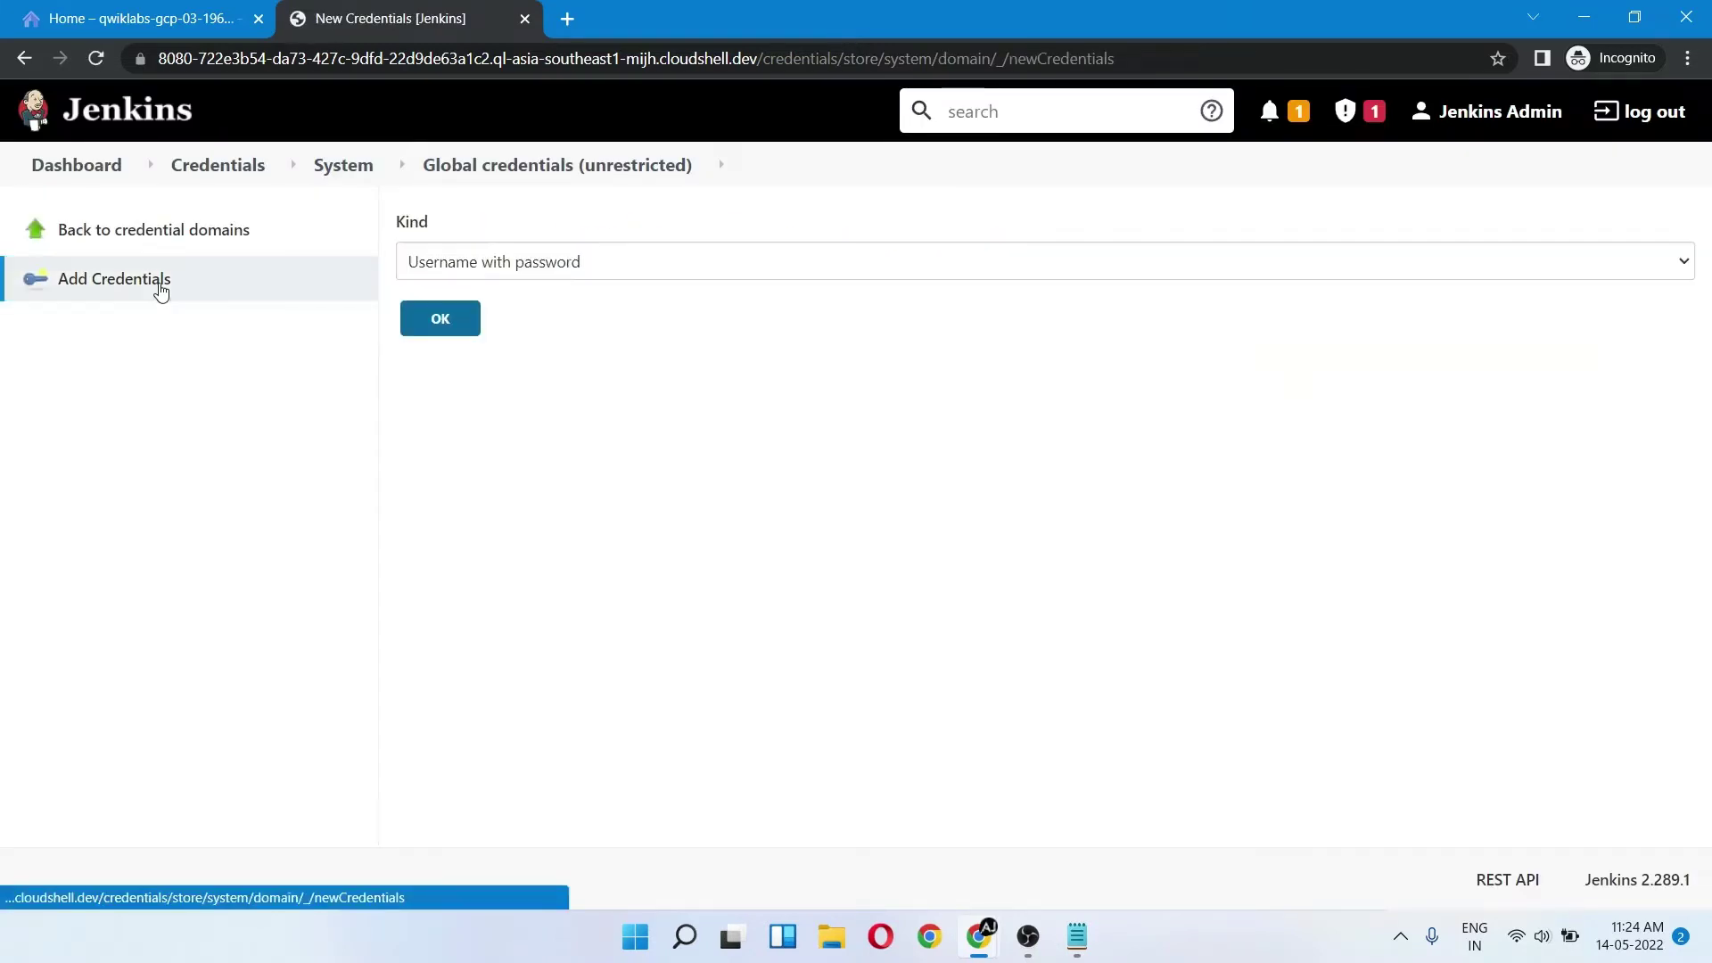
click(496, 266)
click(517, 313)
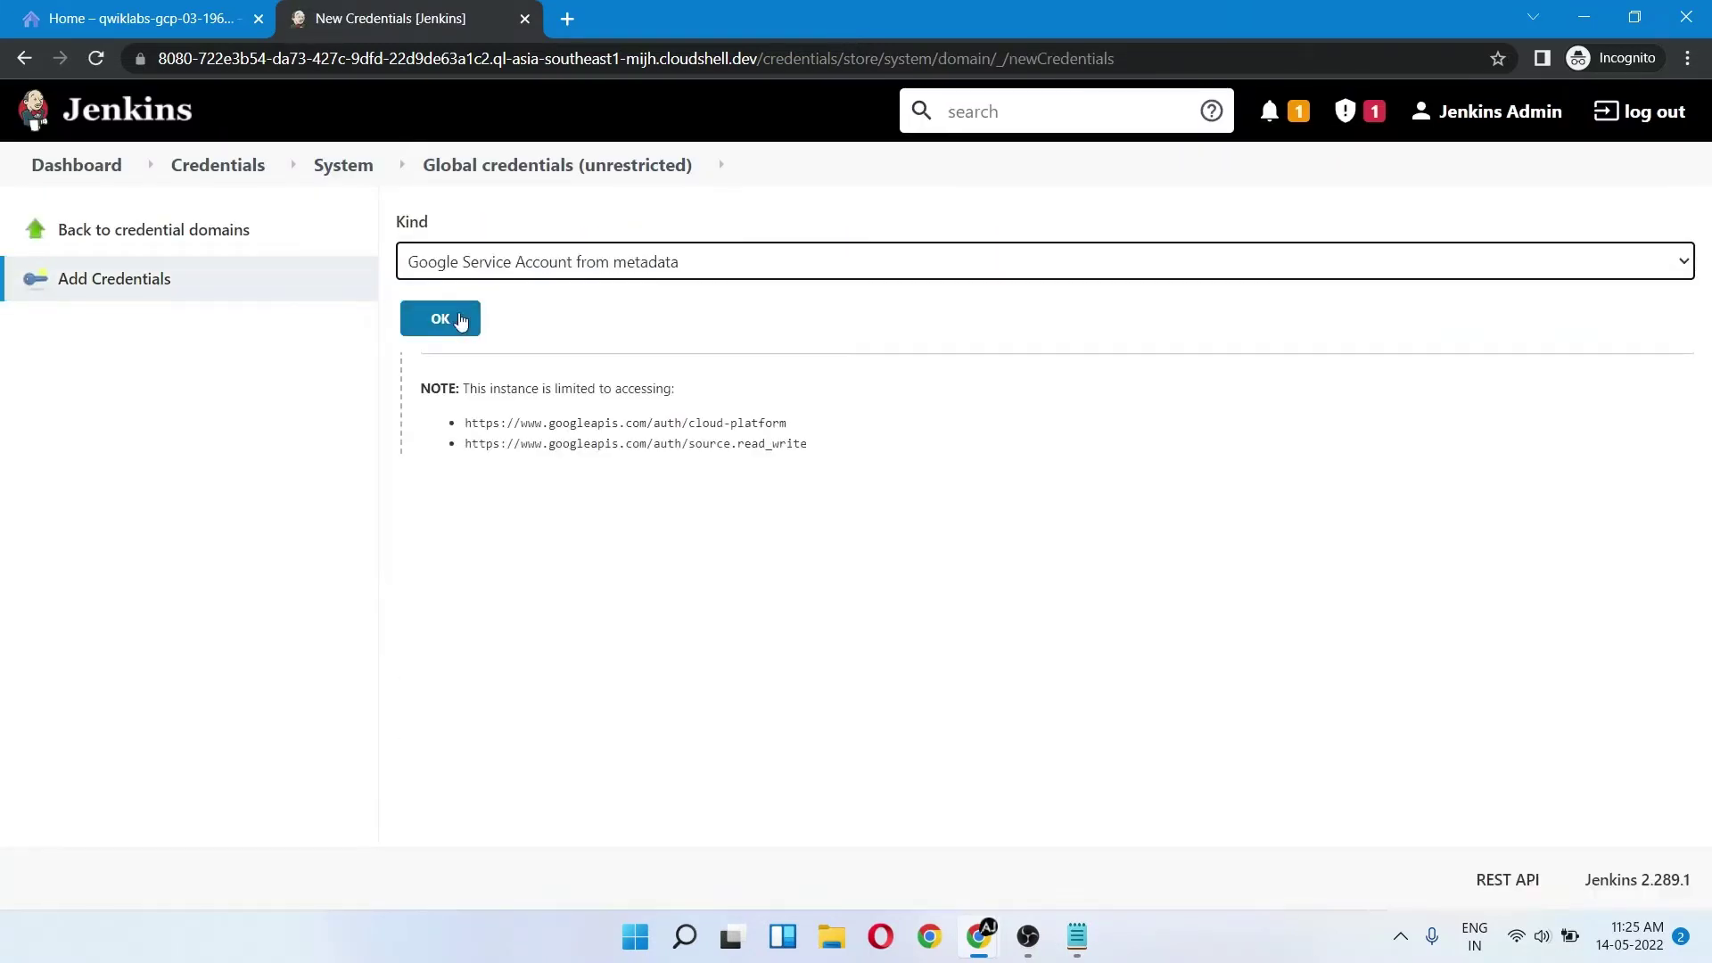
click(449, 498)
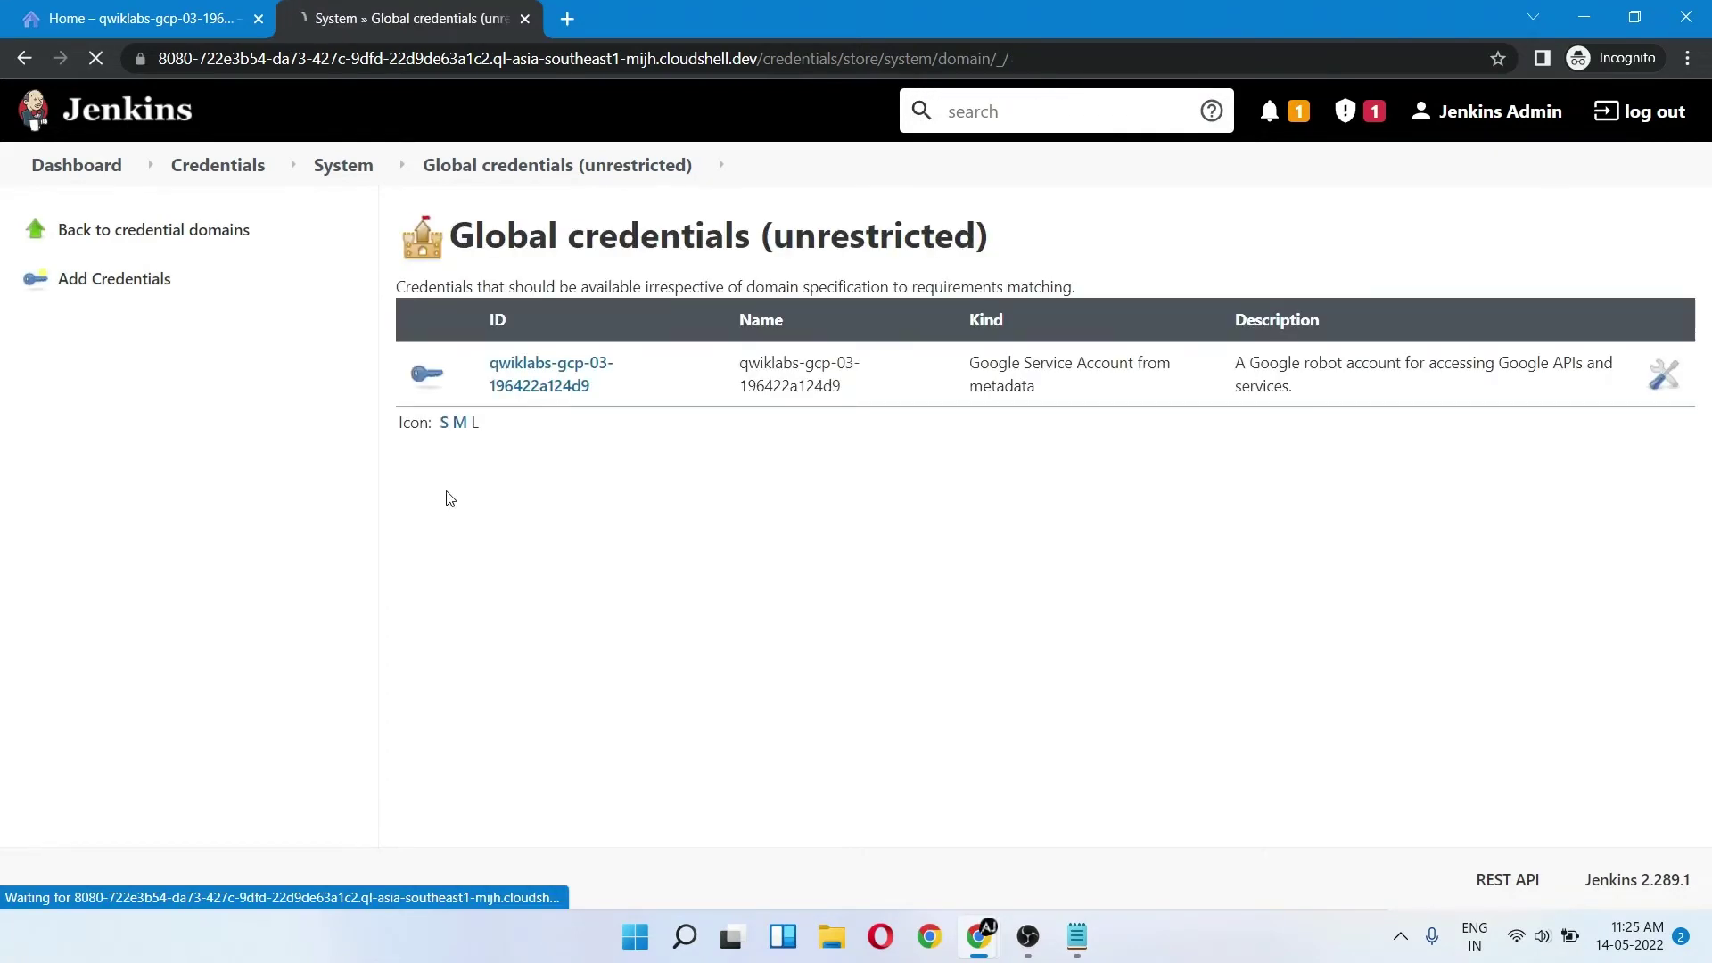
click(56, 166)
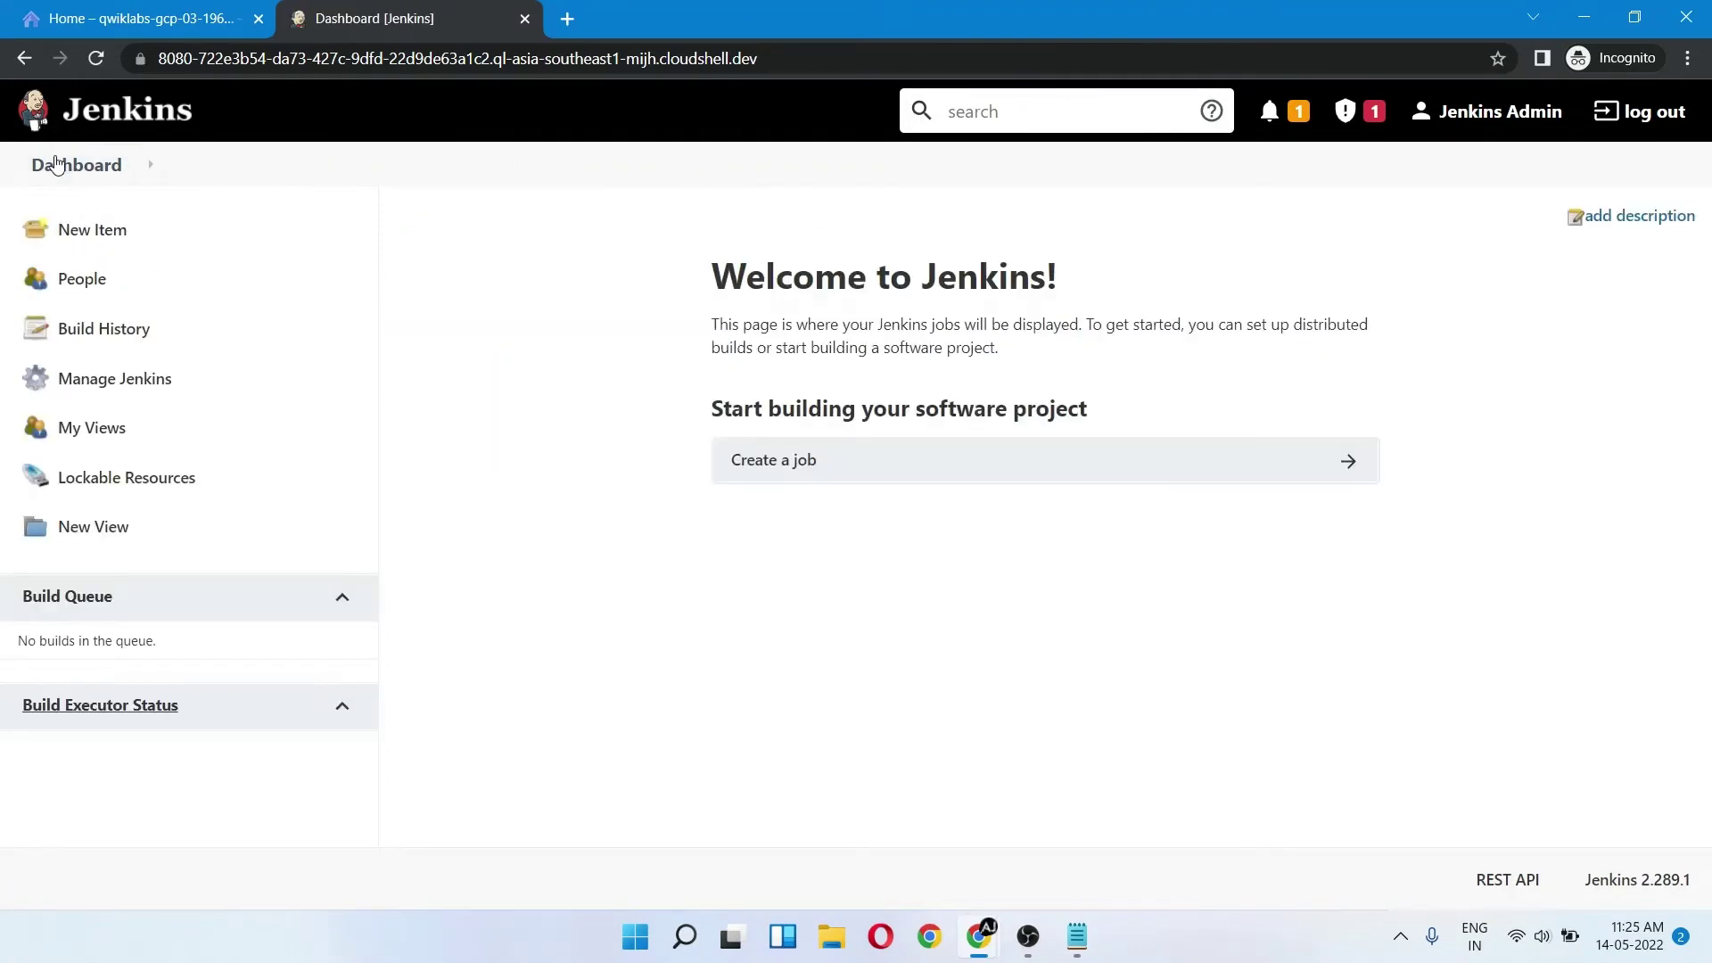
- Create a new Pipeline item named valkyrie-app
click(129, 249)
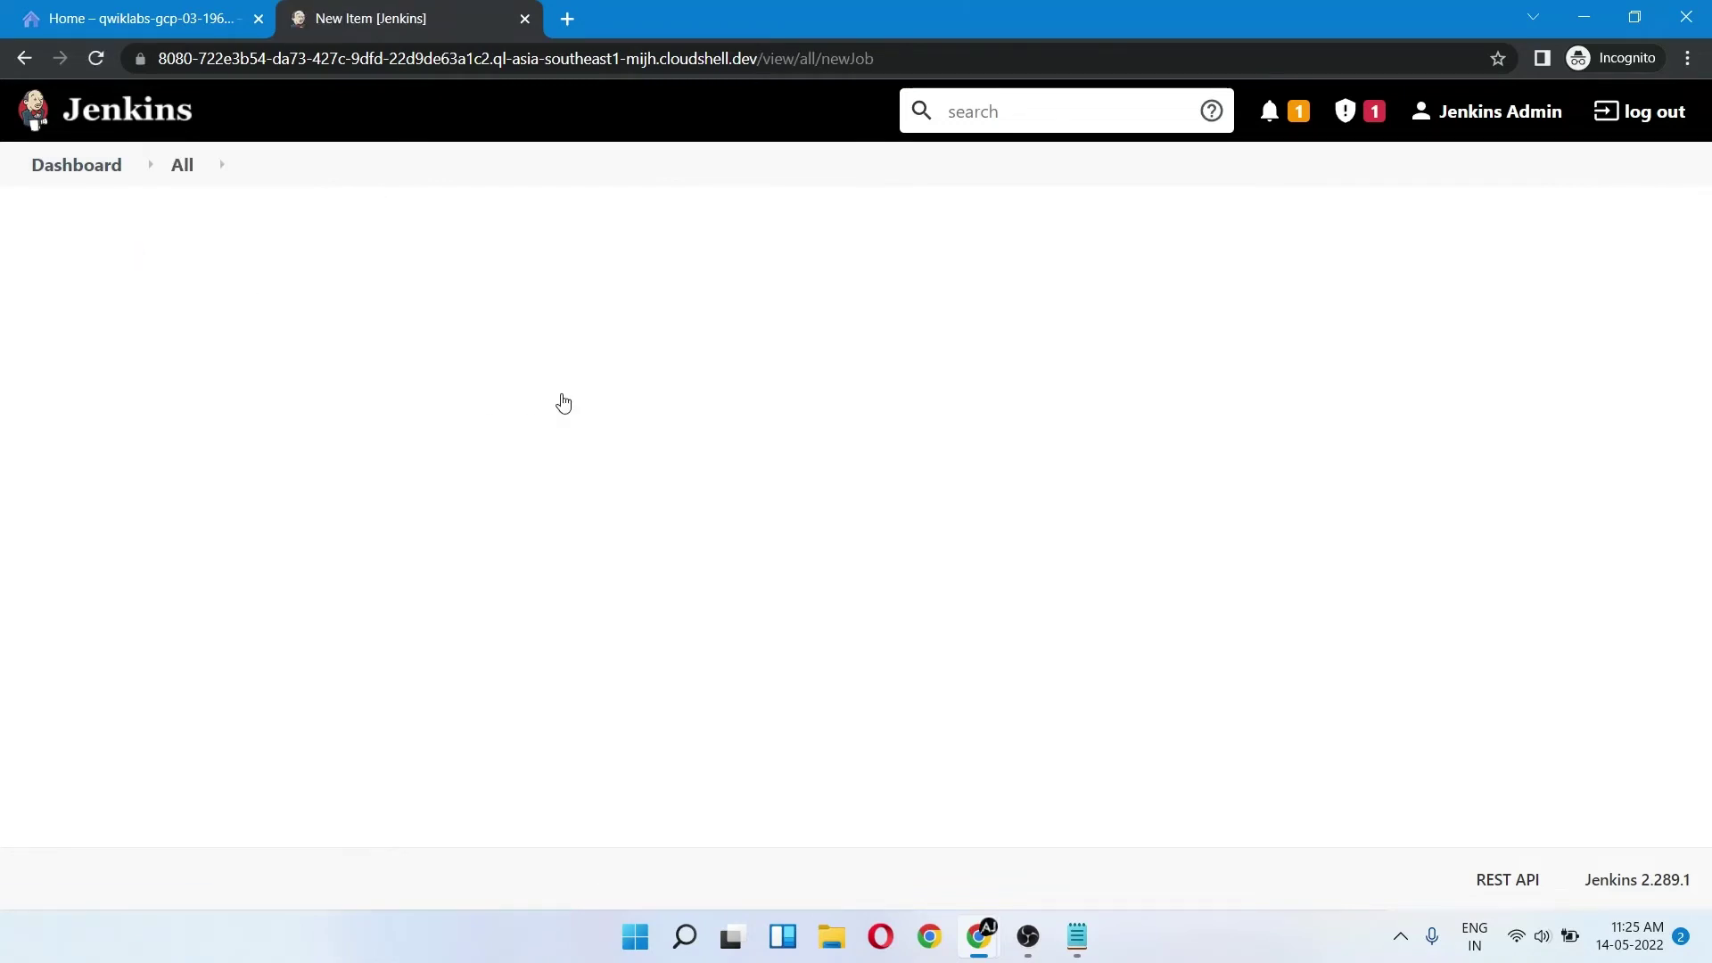
key(alt+Tab)
scroll(510, 490, down, 3)
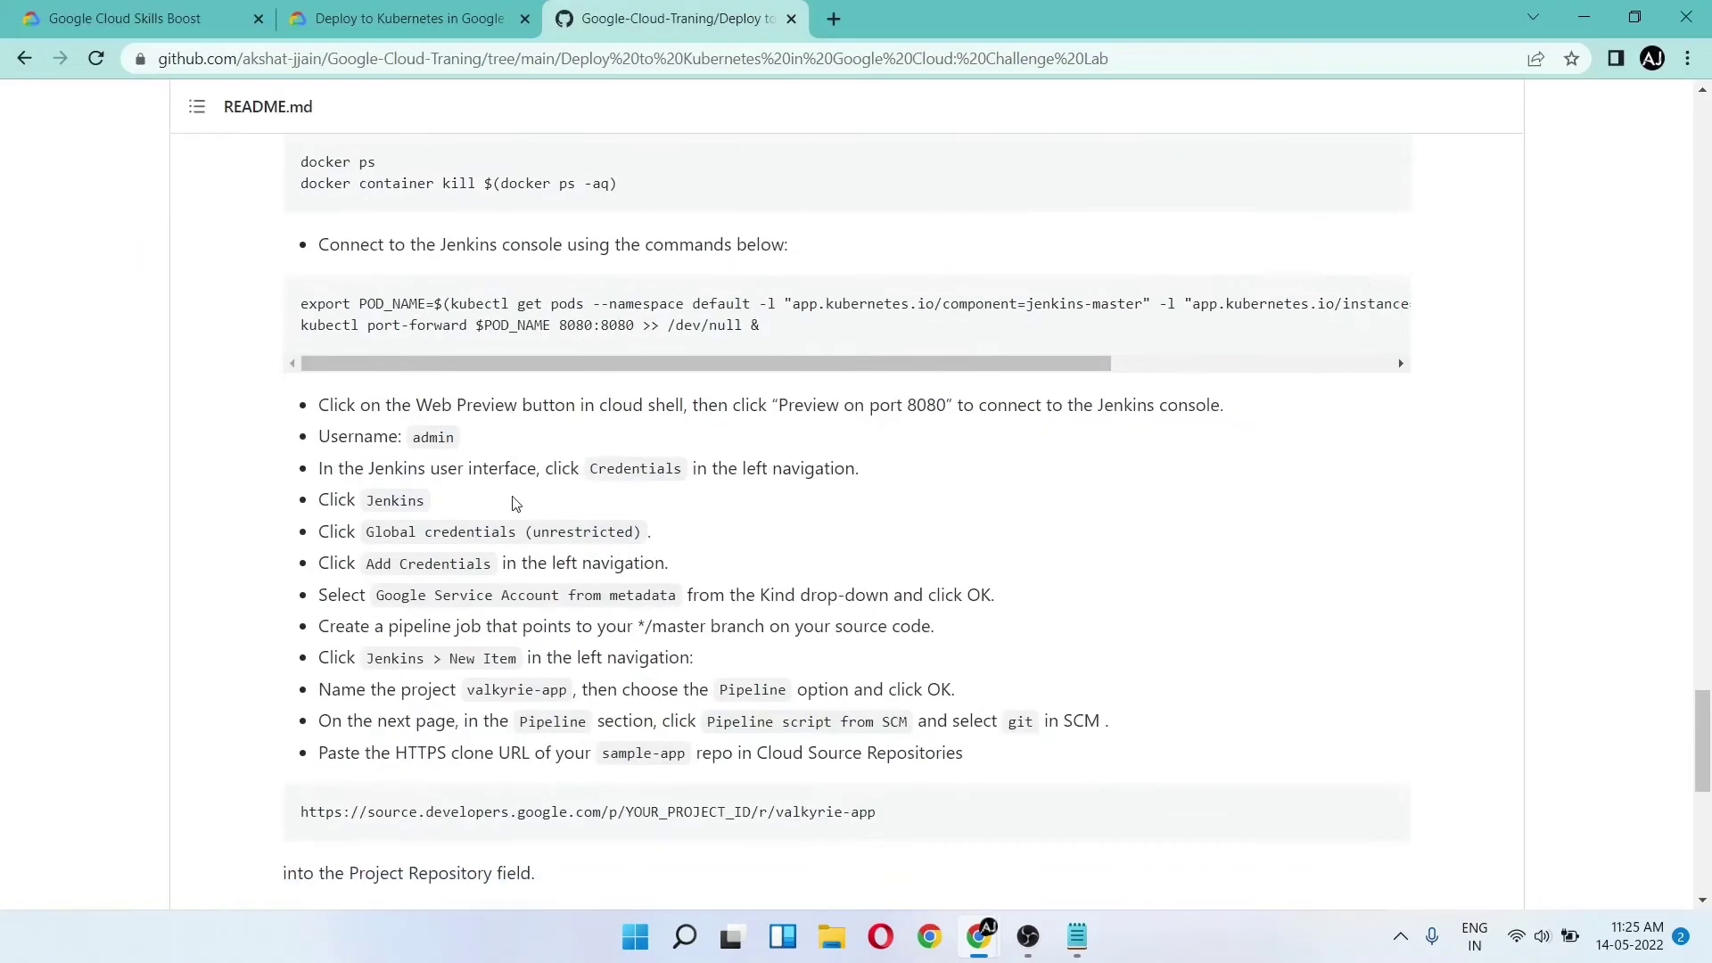
click(396, 18)
scroll(535, 383, down, 3)
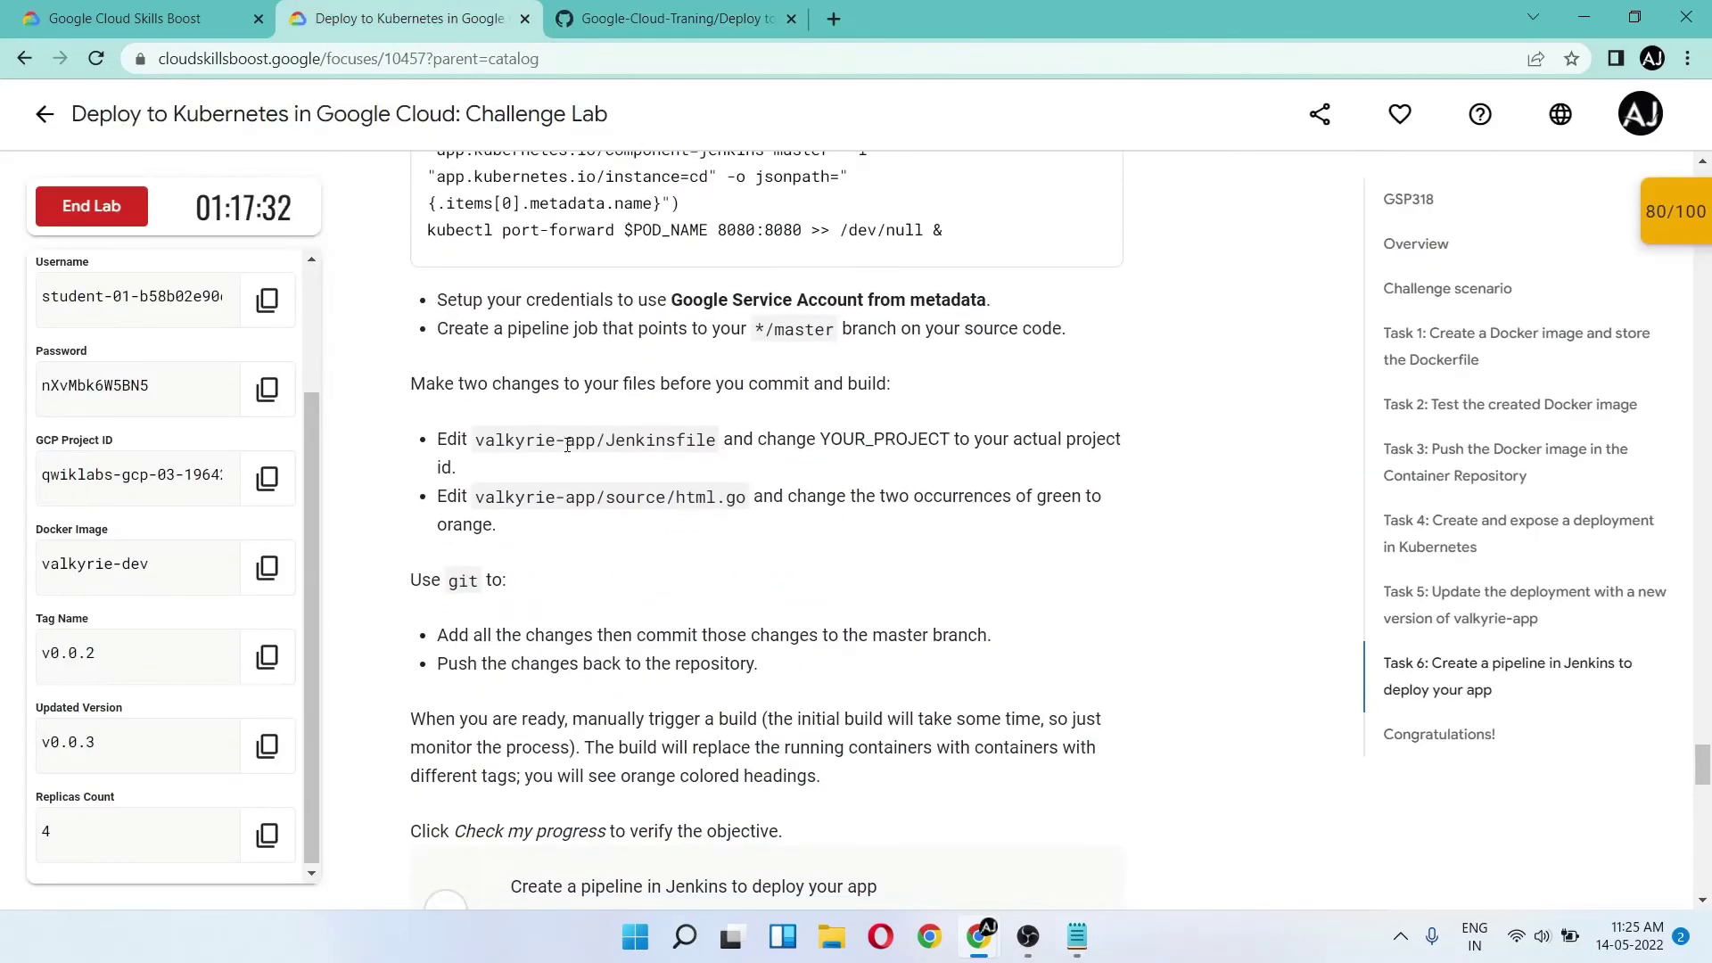
drag(486, 443, 596, 442)
click(482, 443)
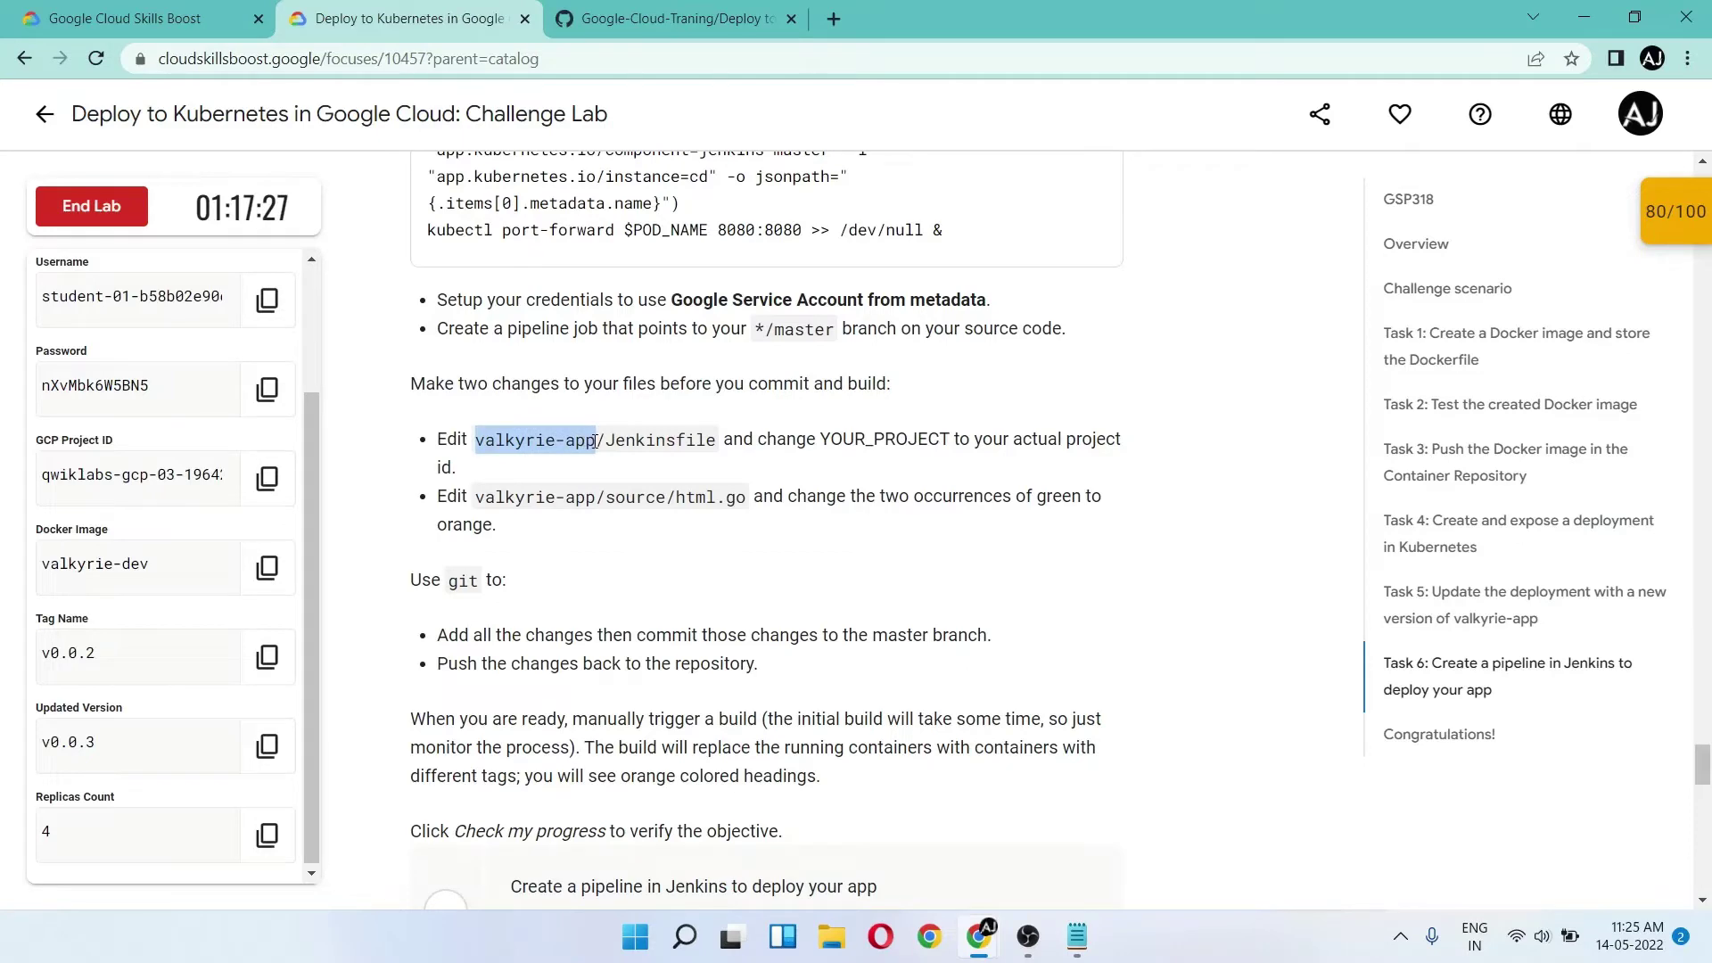
key(ctrl+c)
key(alt+Tab)
click(441, 299)
key(ctrl+v)
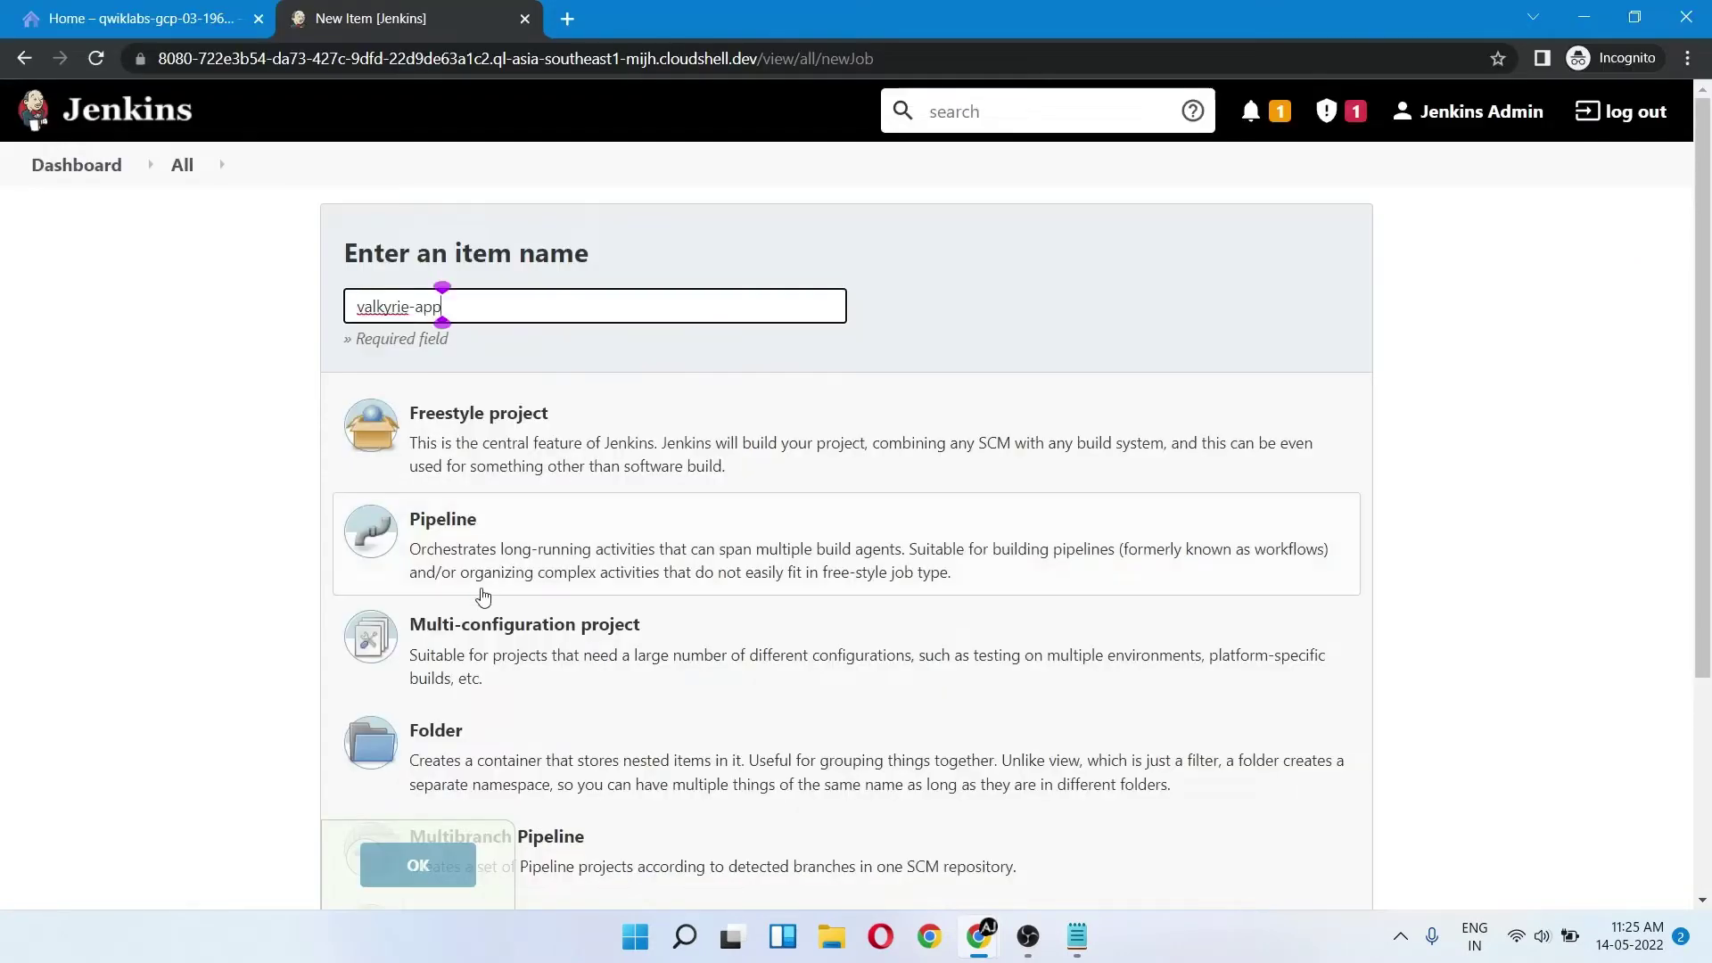
click(482, 588)
click(413, 858)
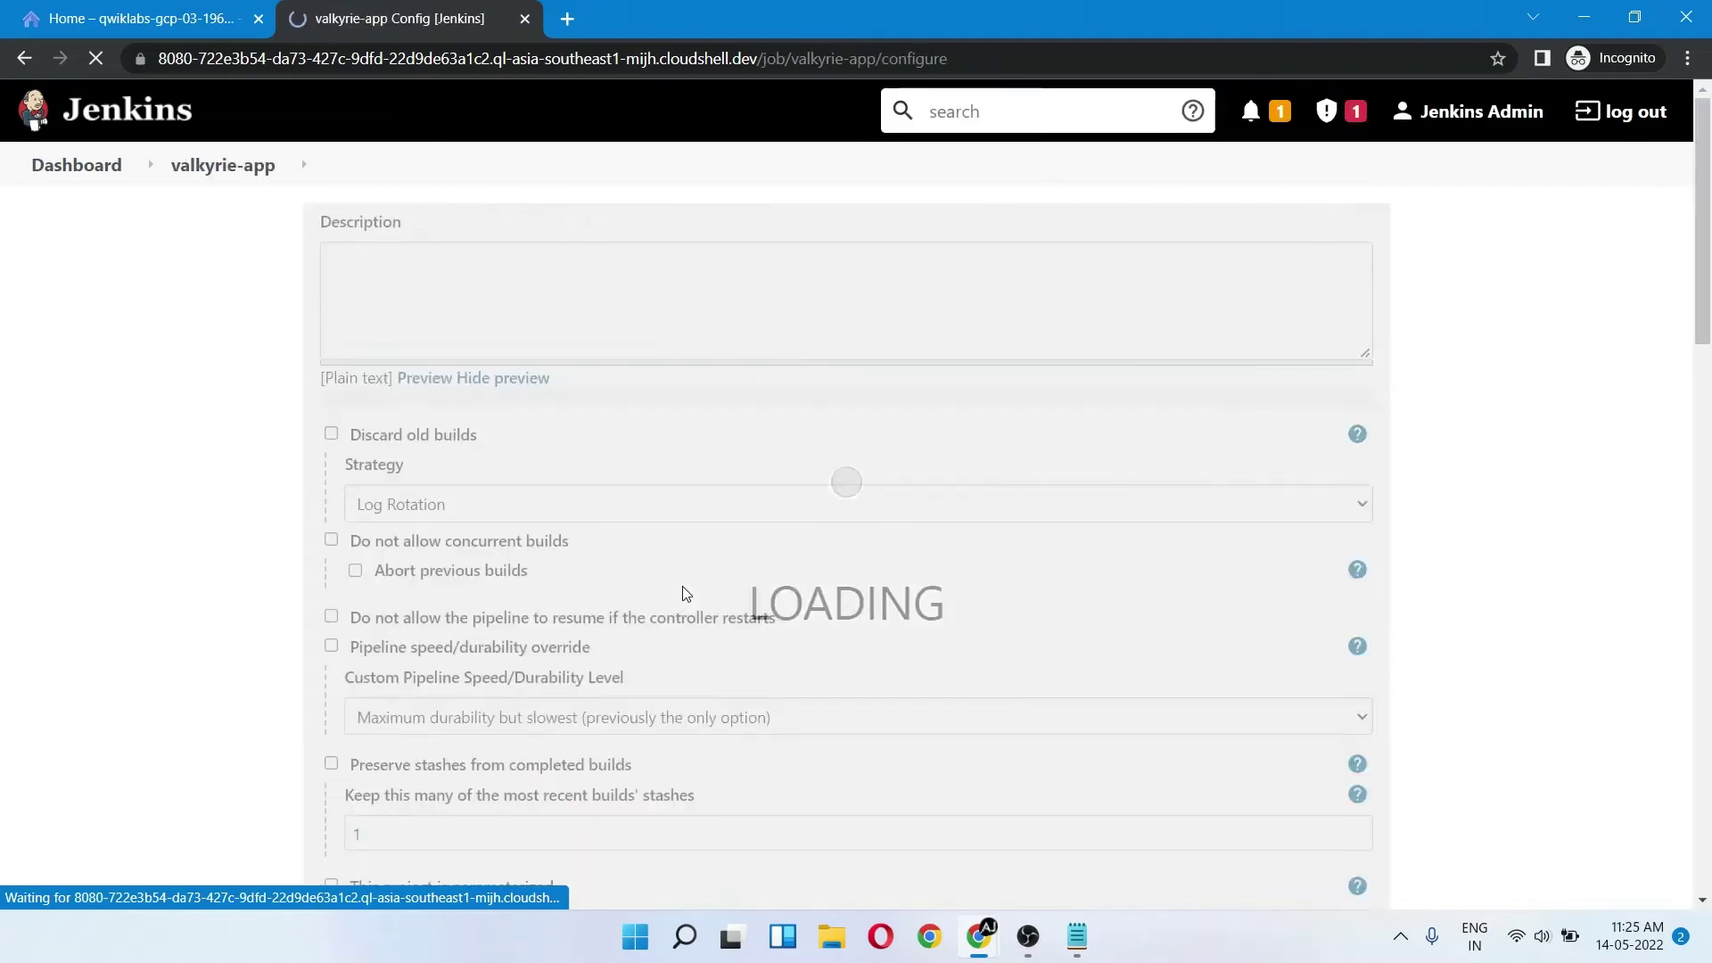
- Set the pipeline Definition to Pipeline script from SCM with Git as the SCM
scroll(757, 415, down, 6)
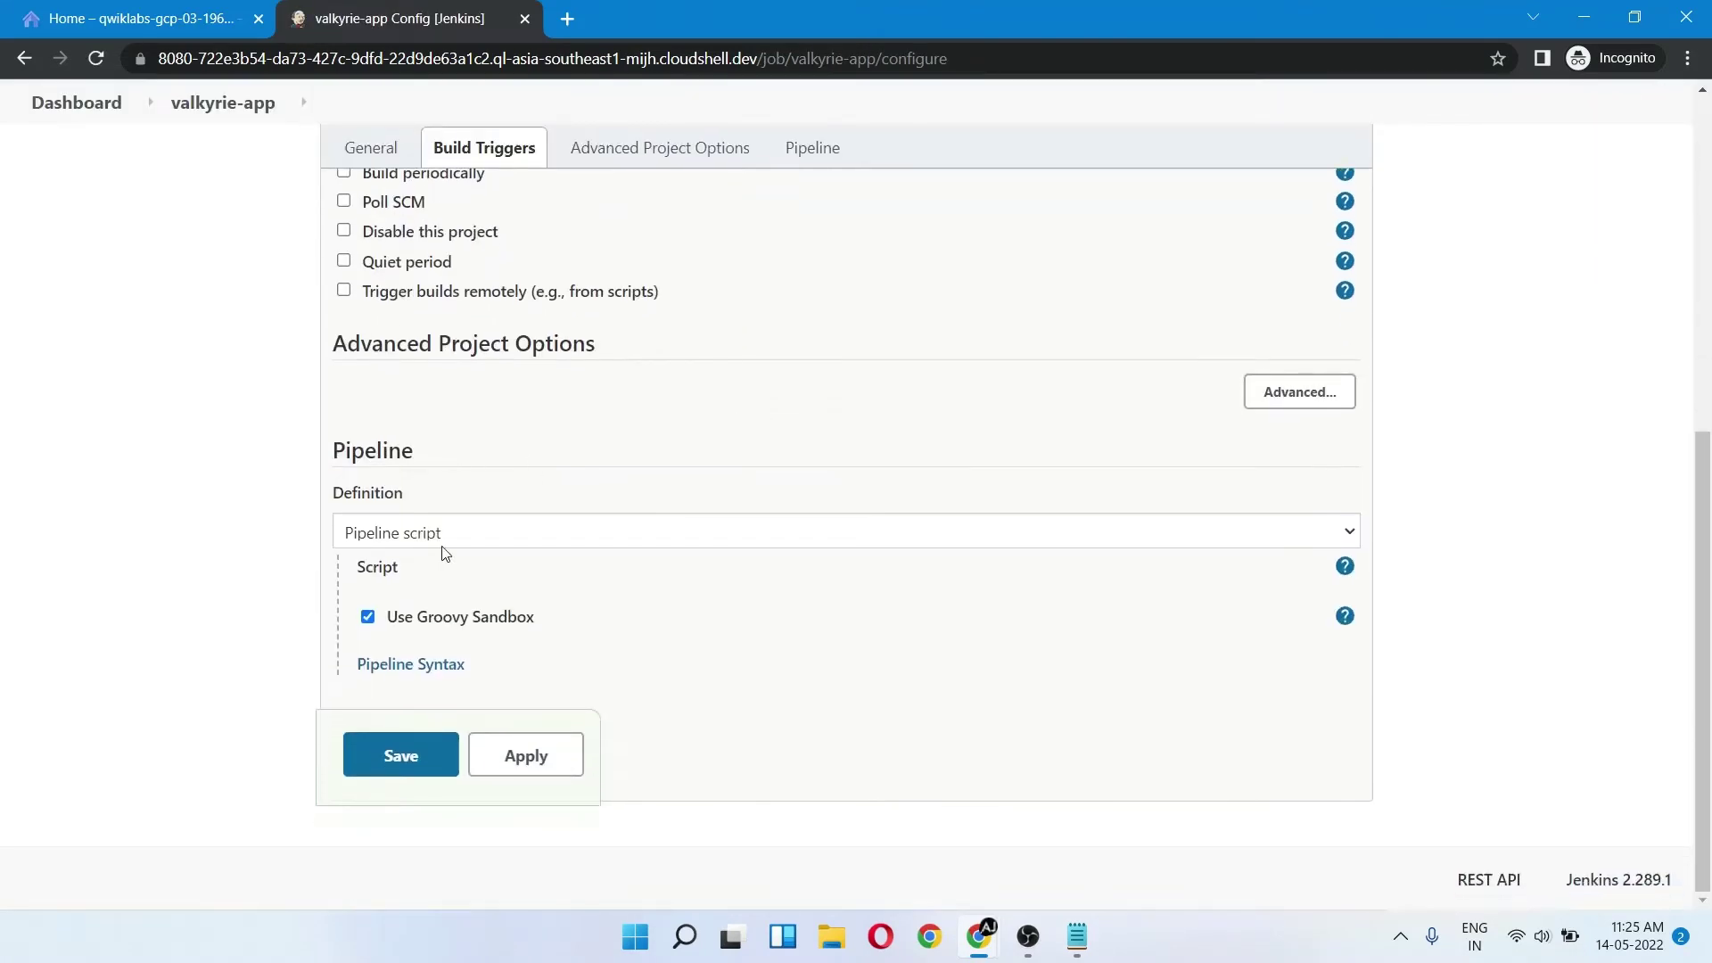
click(389, 534)
click(401, 583)
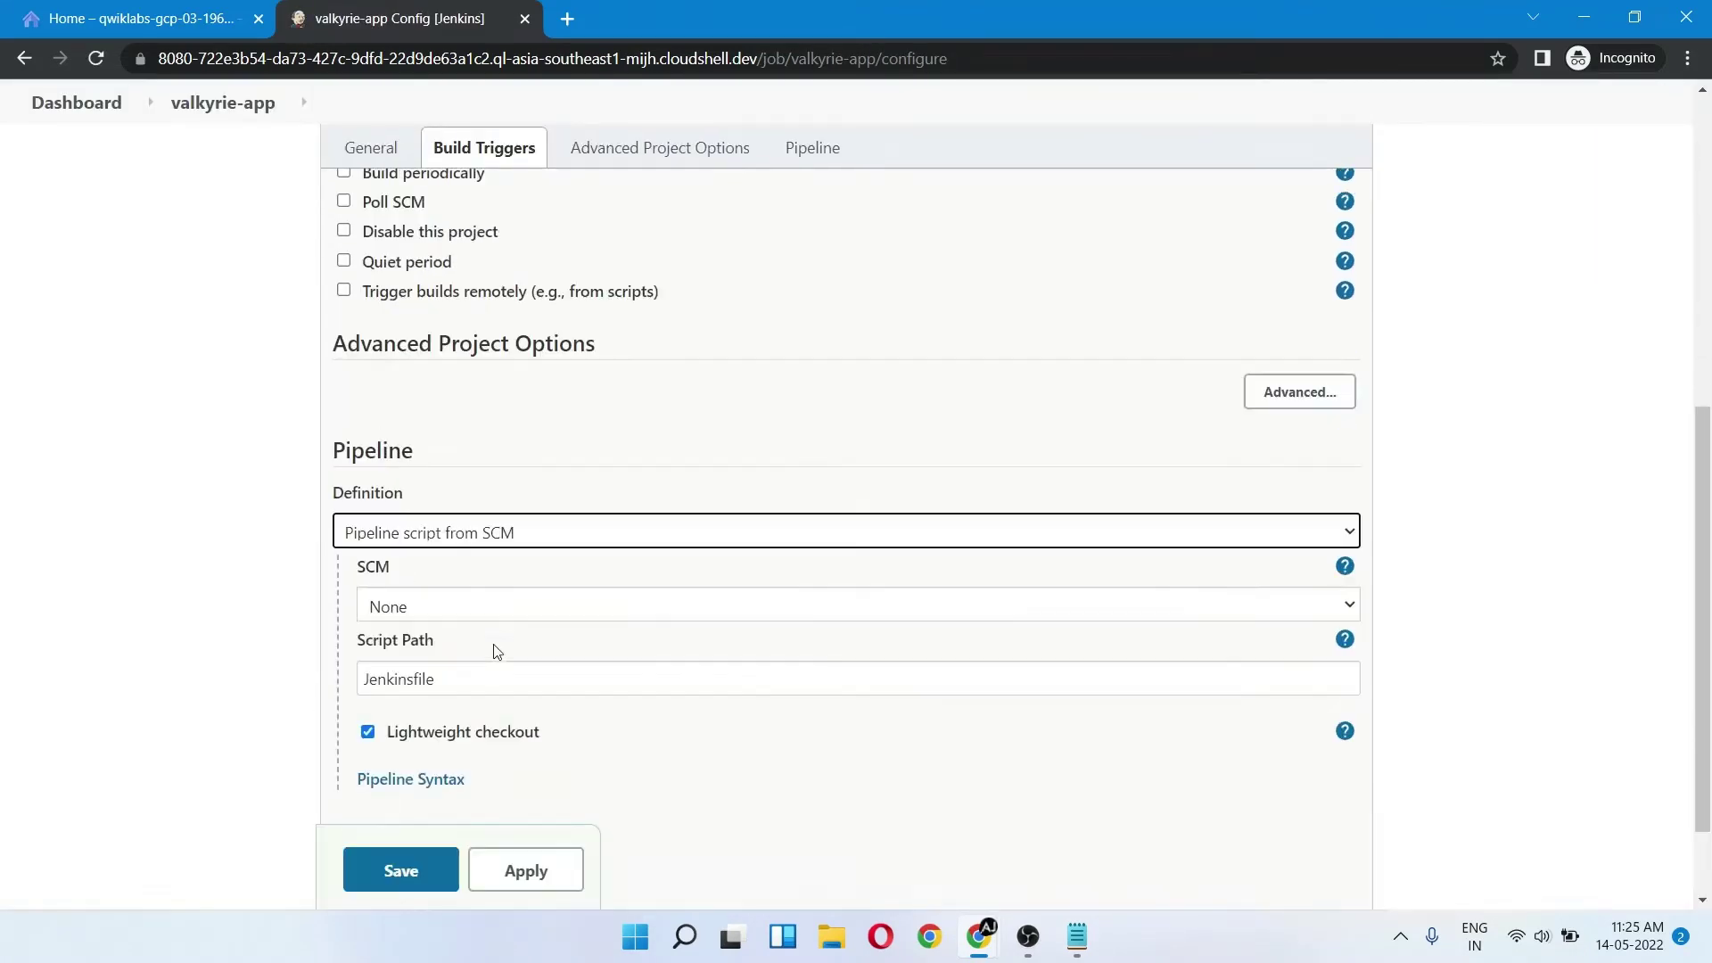
scroll(429, 526, down, 1)
click(425, 515)
click(409, 494)
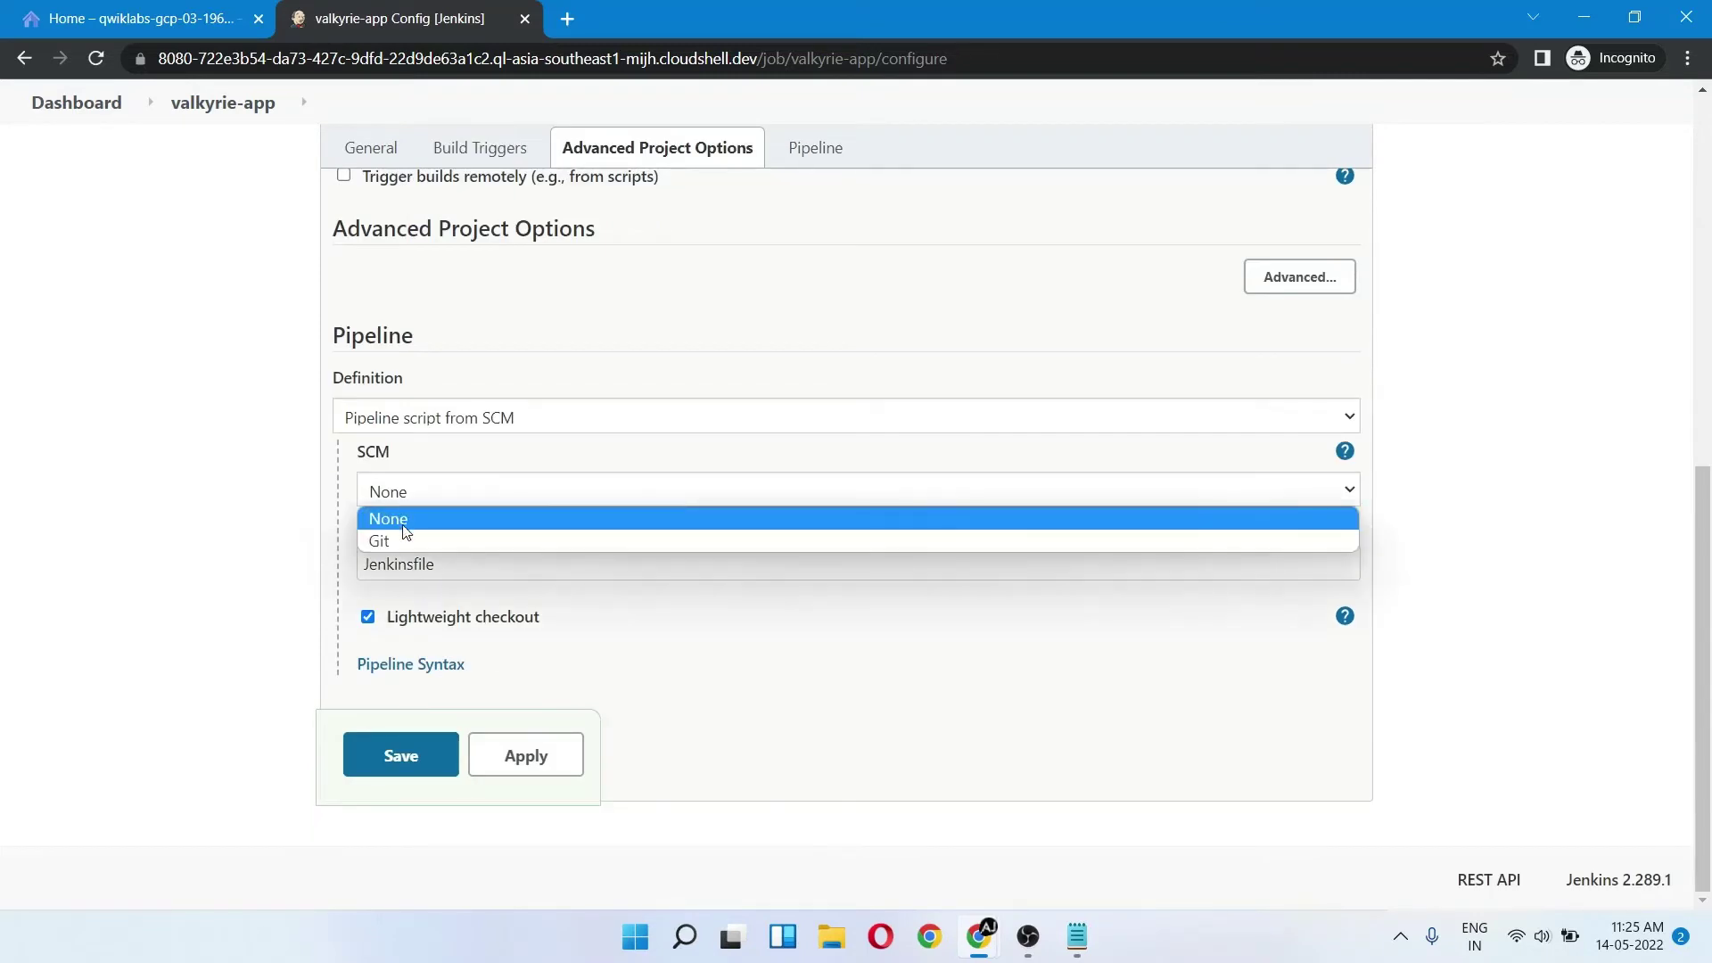
click(402, 533)
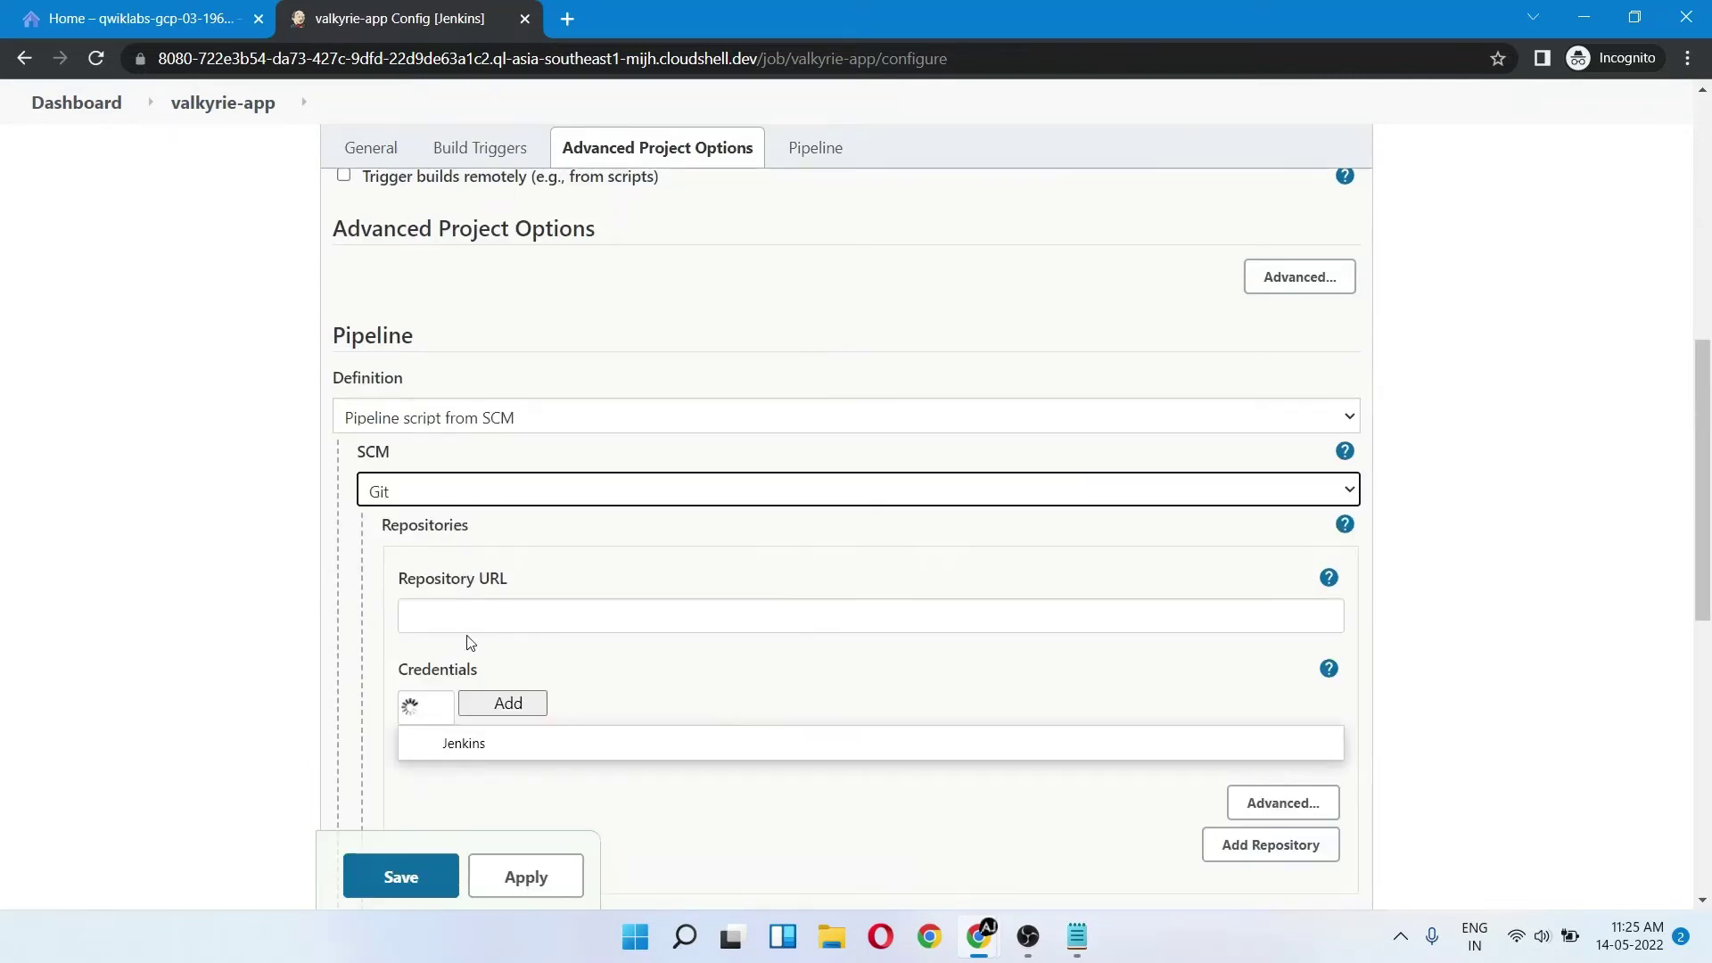
- Set the Repository URL to the valkyrie-app repo, replacing YOUR_PROJECT_ID with the lab's project ID
click(455, 624)
key(alt+Tab)
click(661, 12)
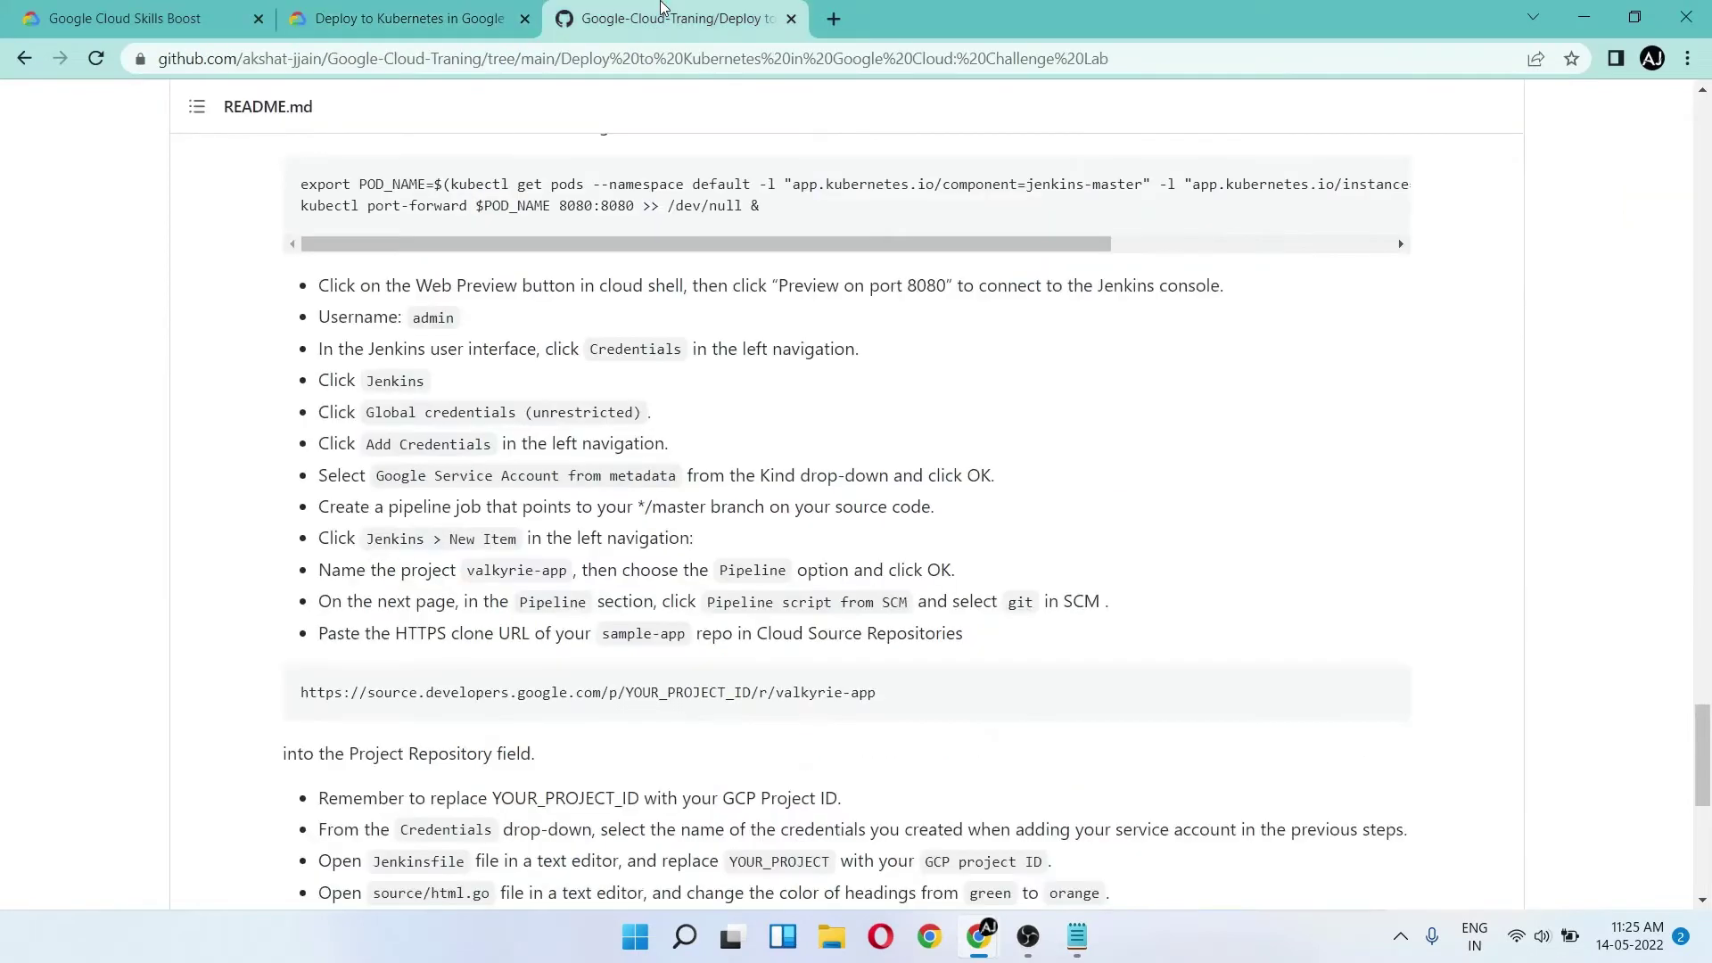
scroll(662, 369, down, 3)
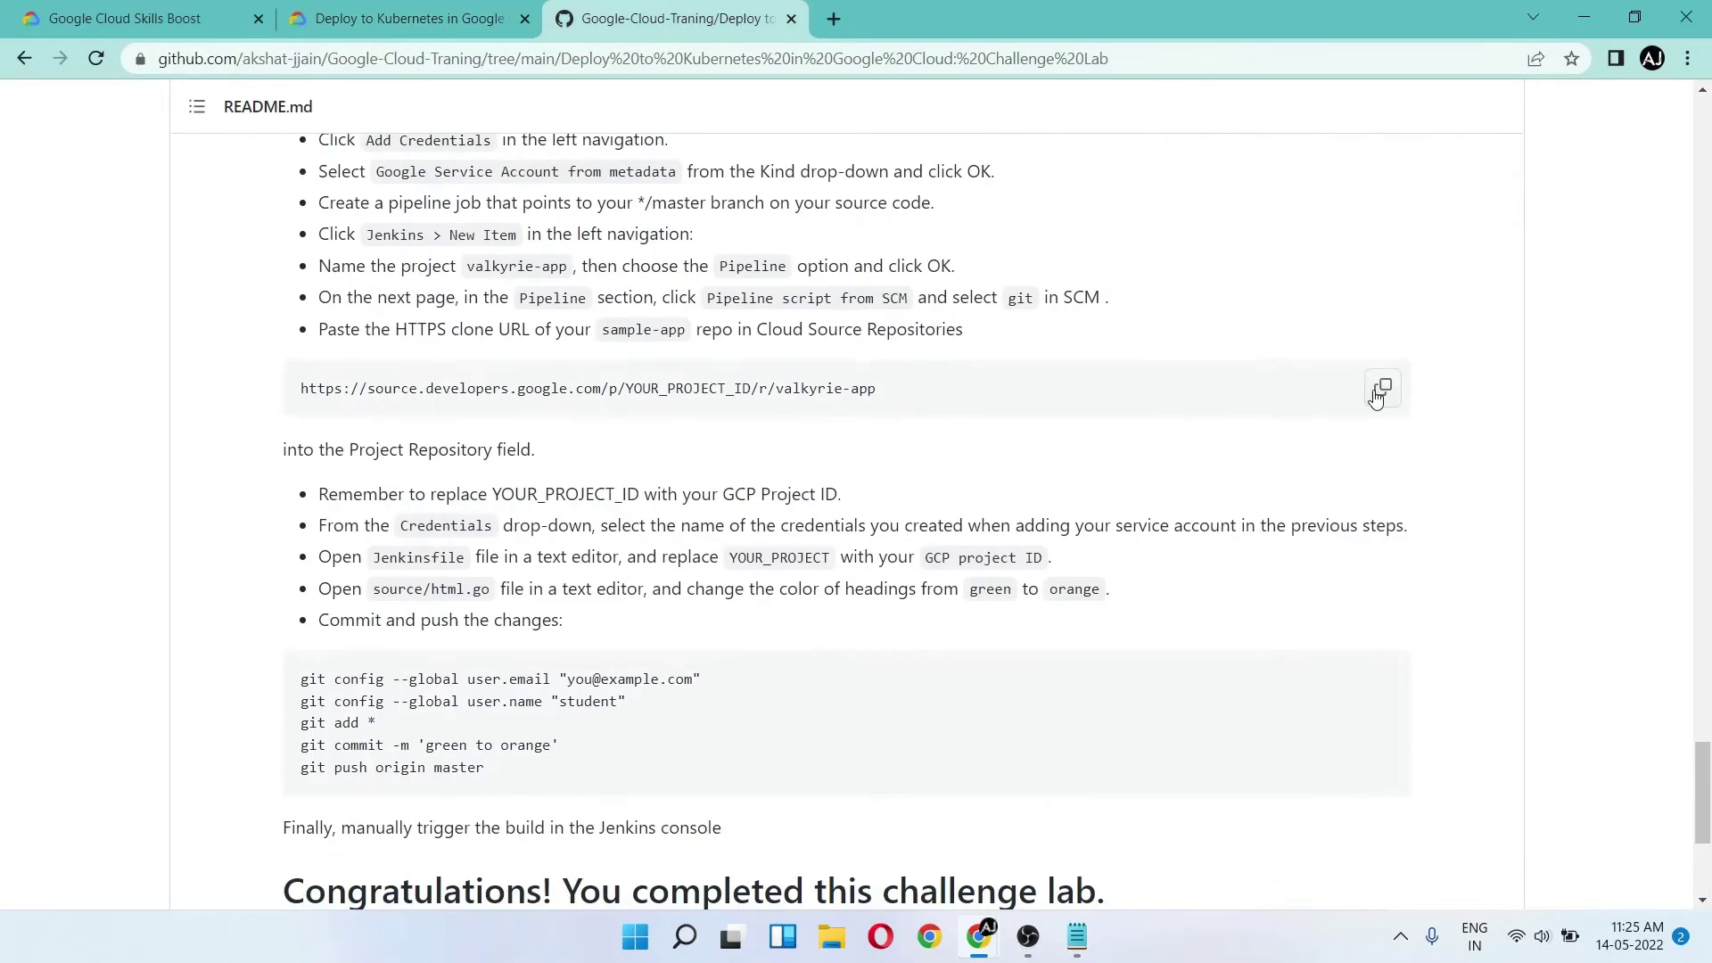
click(1379, 390)
key(alt+Tab)
key(ctrl+v)
key(alt+Tab)
click(495, 9)
click(289, 487)
key(alt+Tab)
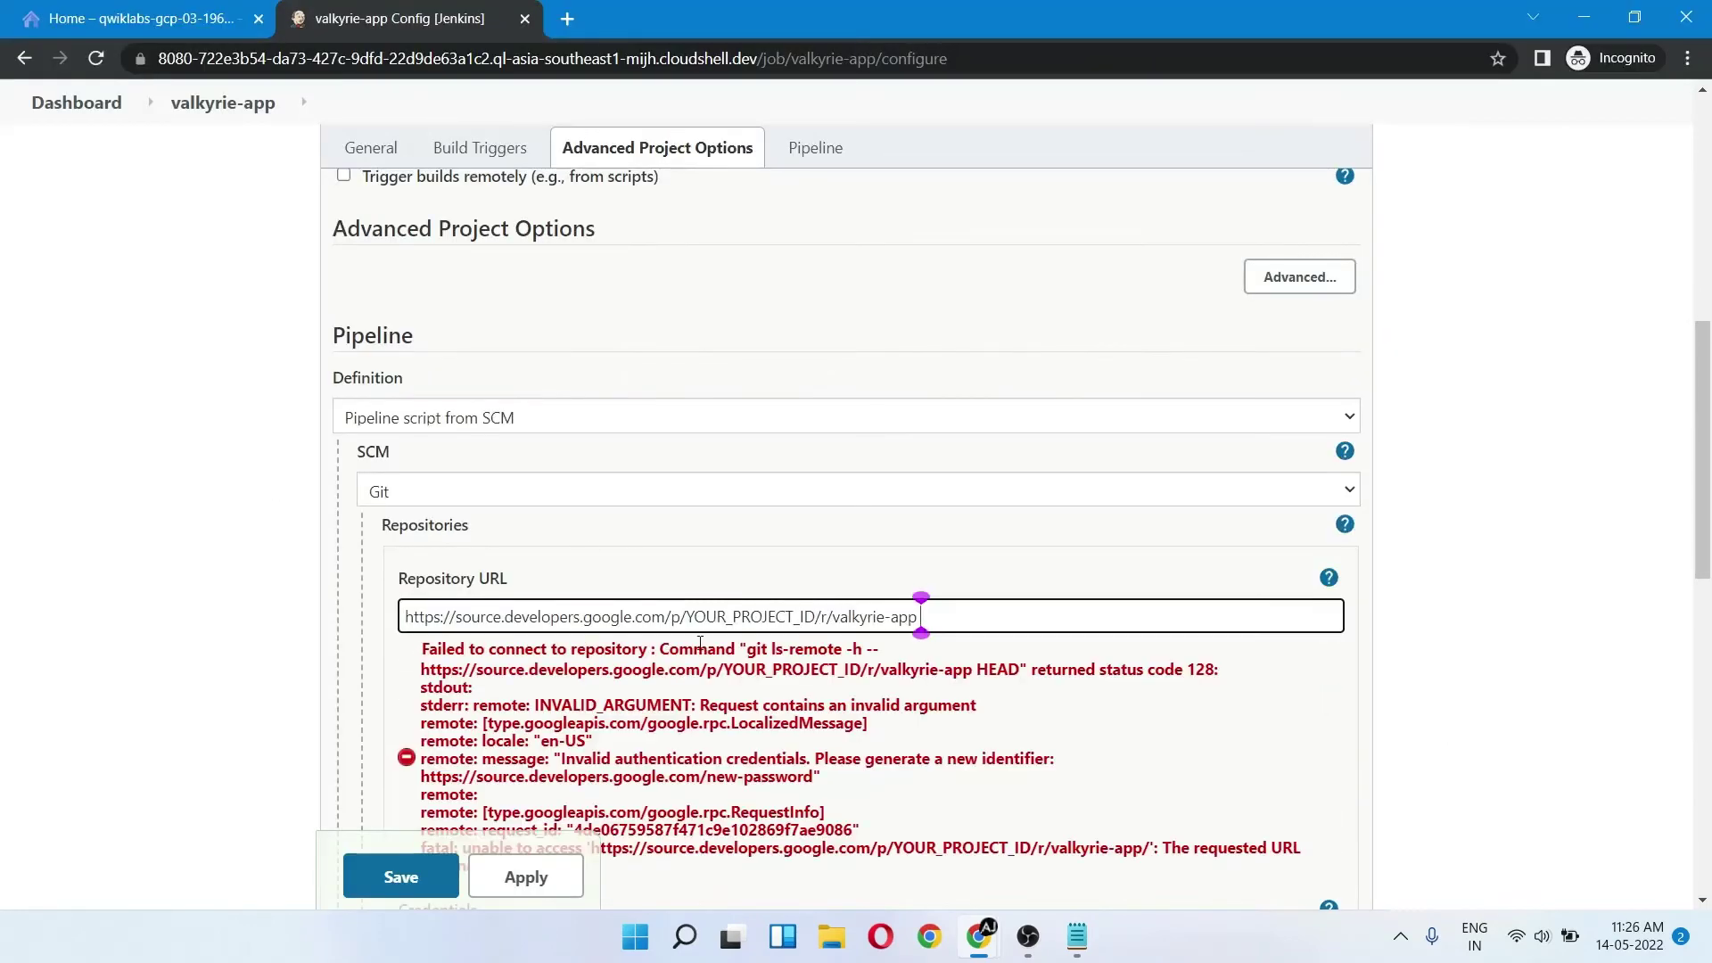
drag(690, 624, 817, 617)
key(ctrl+v)
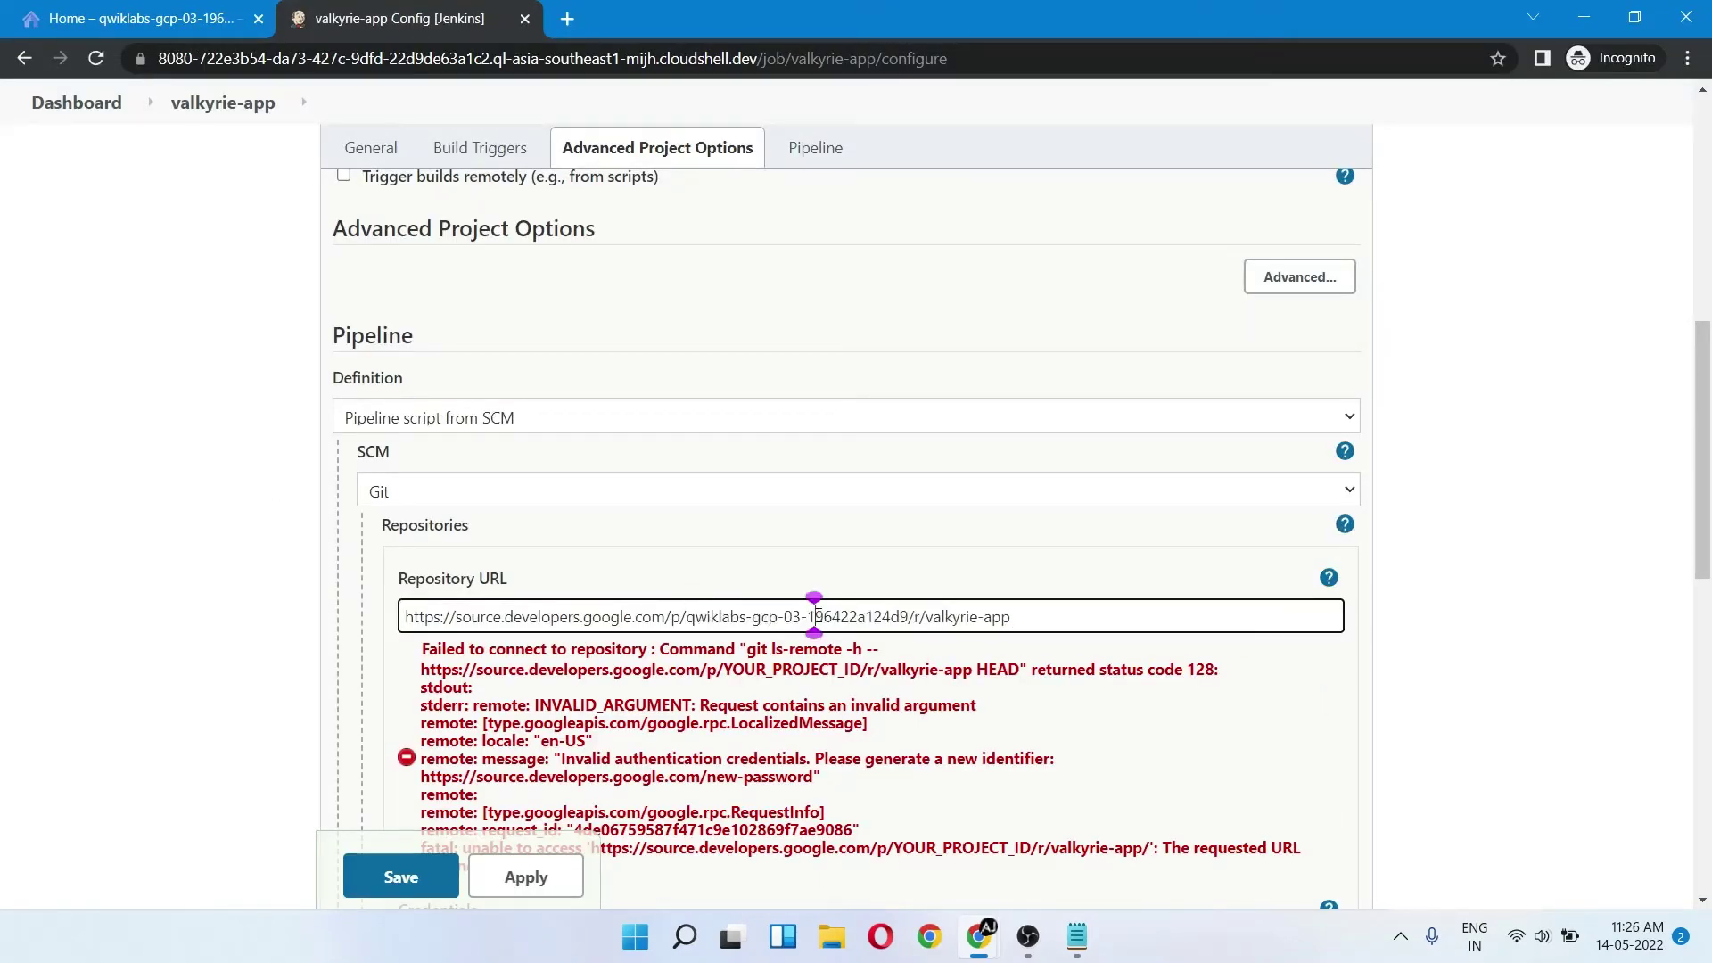
click(602, 731)
- Choose the project's service account credentials, adding a Google Service Account from metadata credential
scroll(602, 731, down, 1)
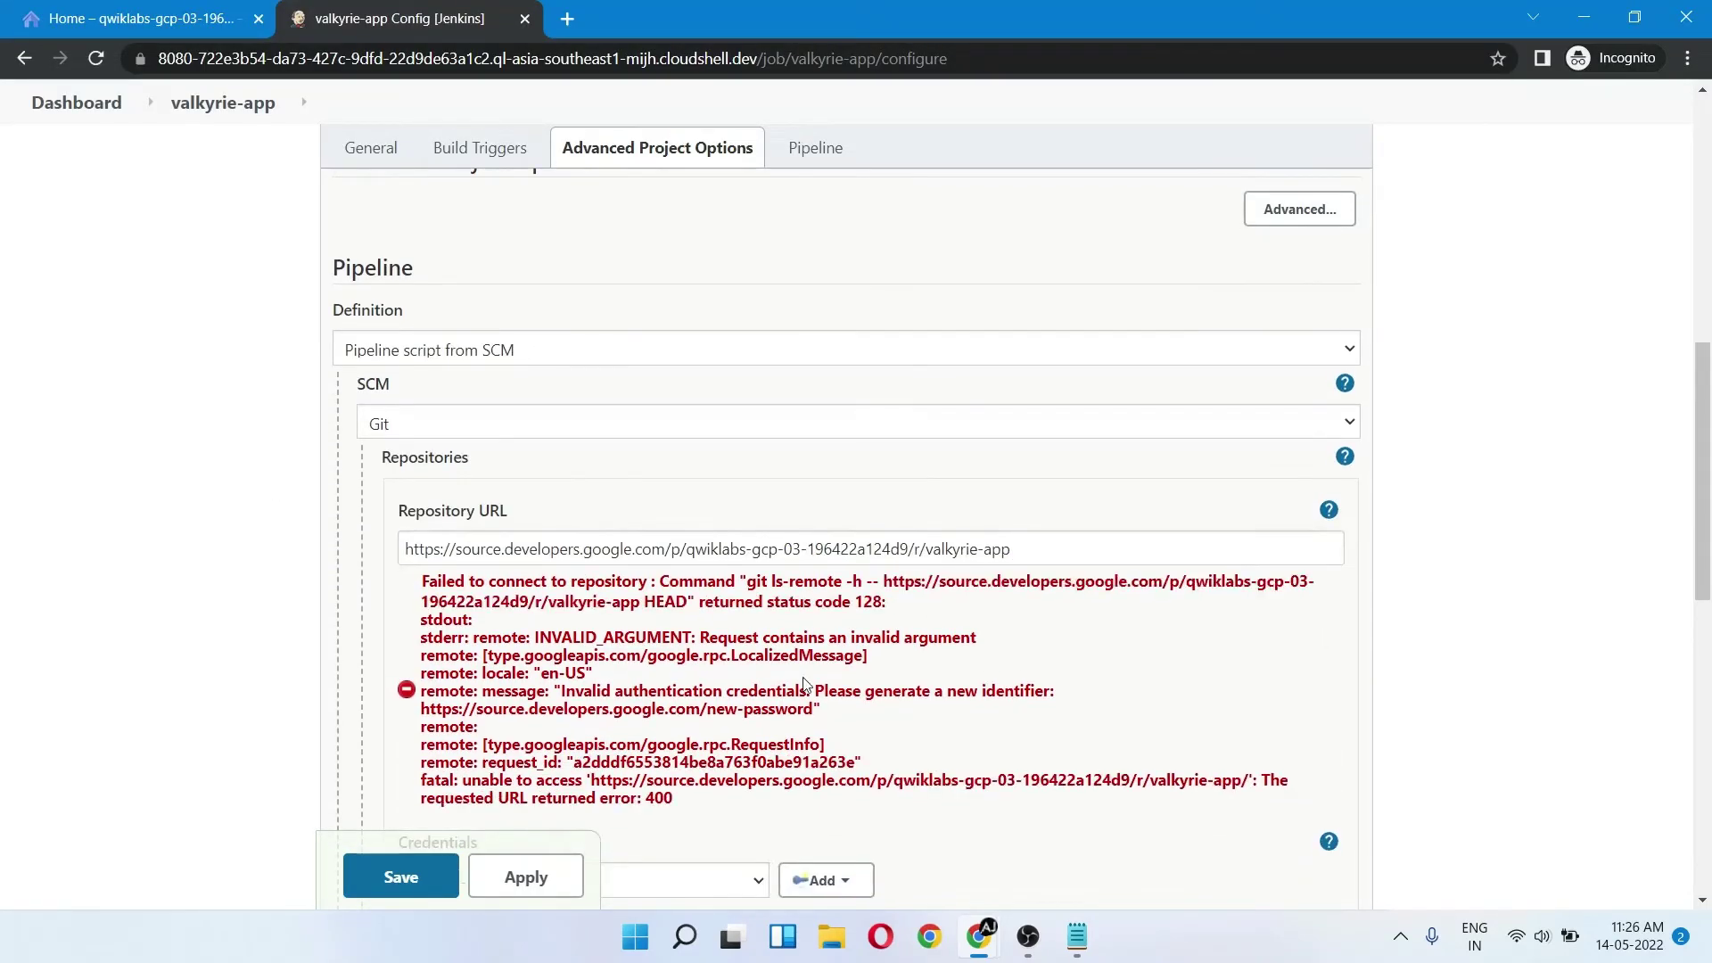
scroll(602, 731, down, 2)
click(602, 733)
click(512, 777)
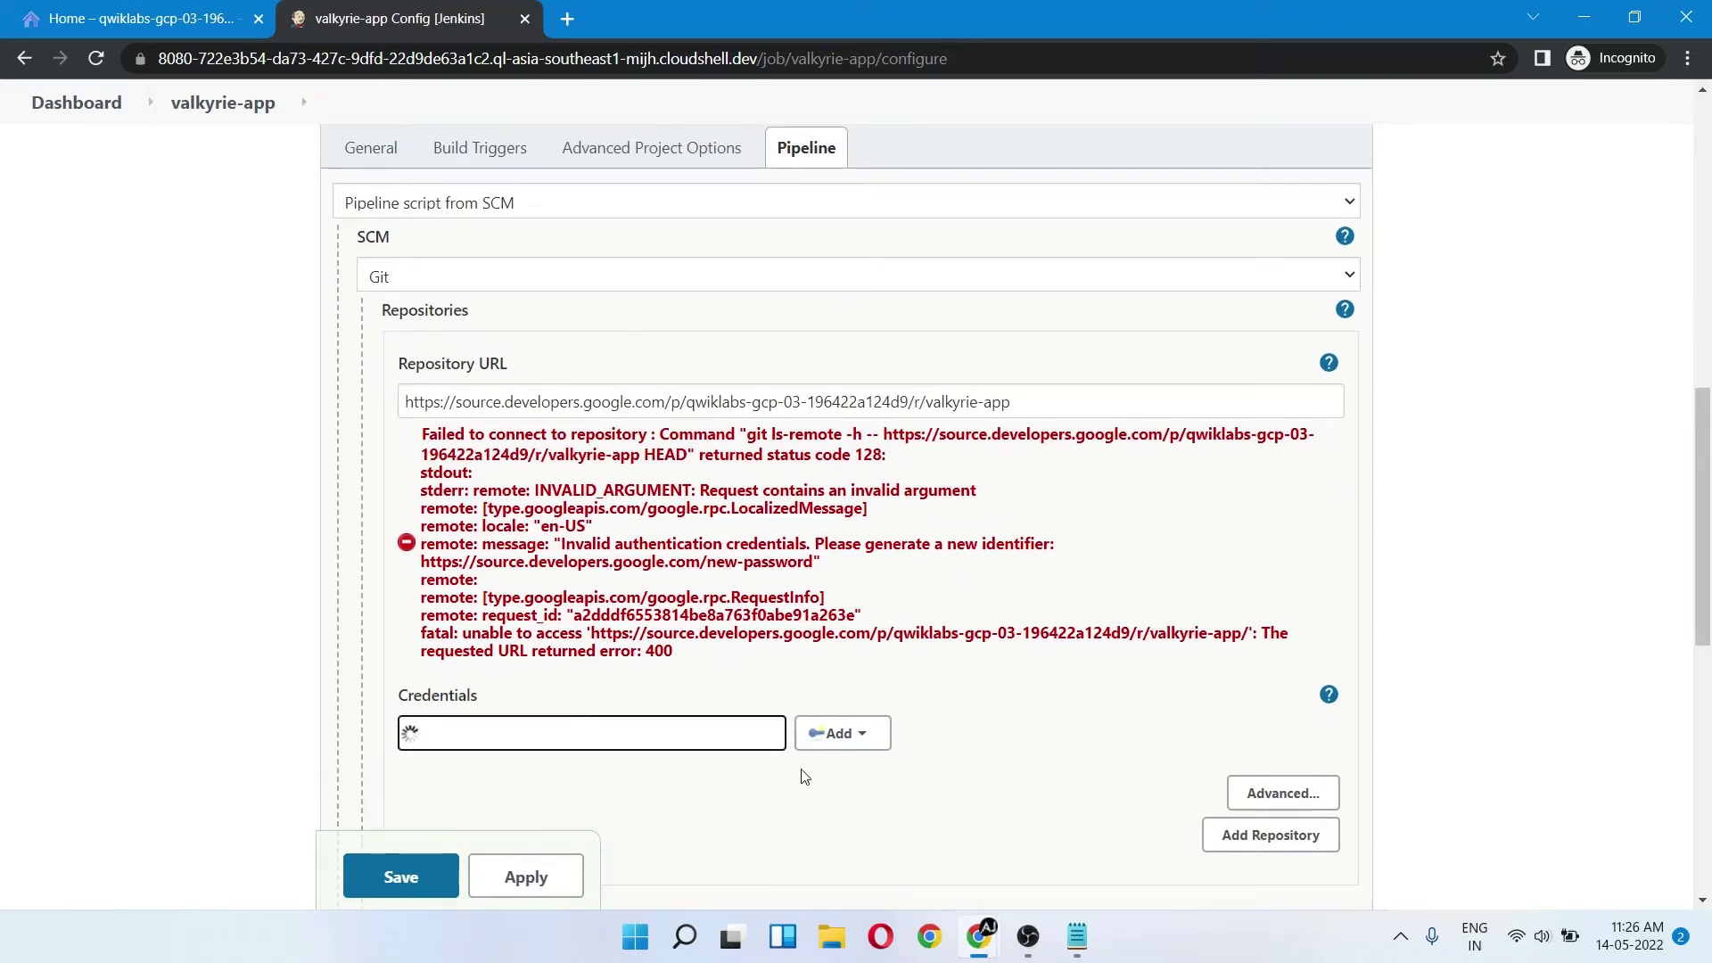
click(820, 493)
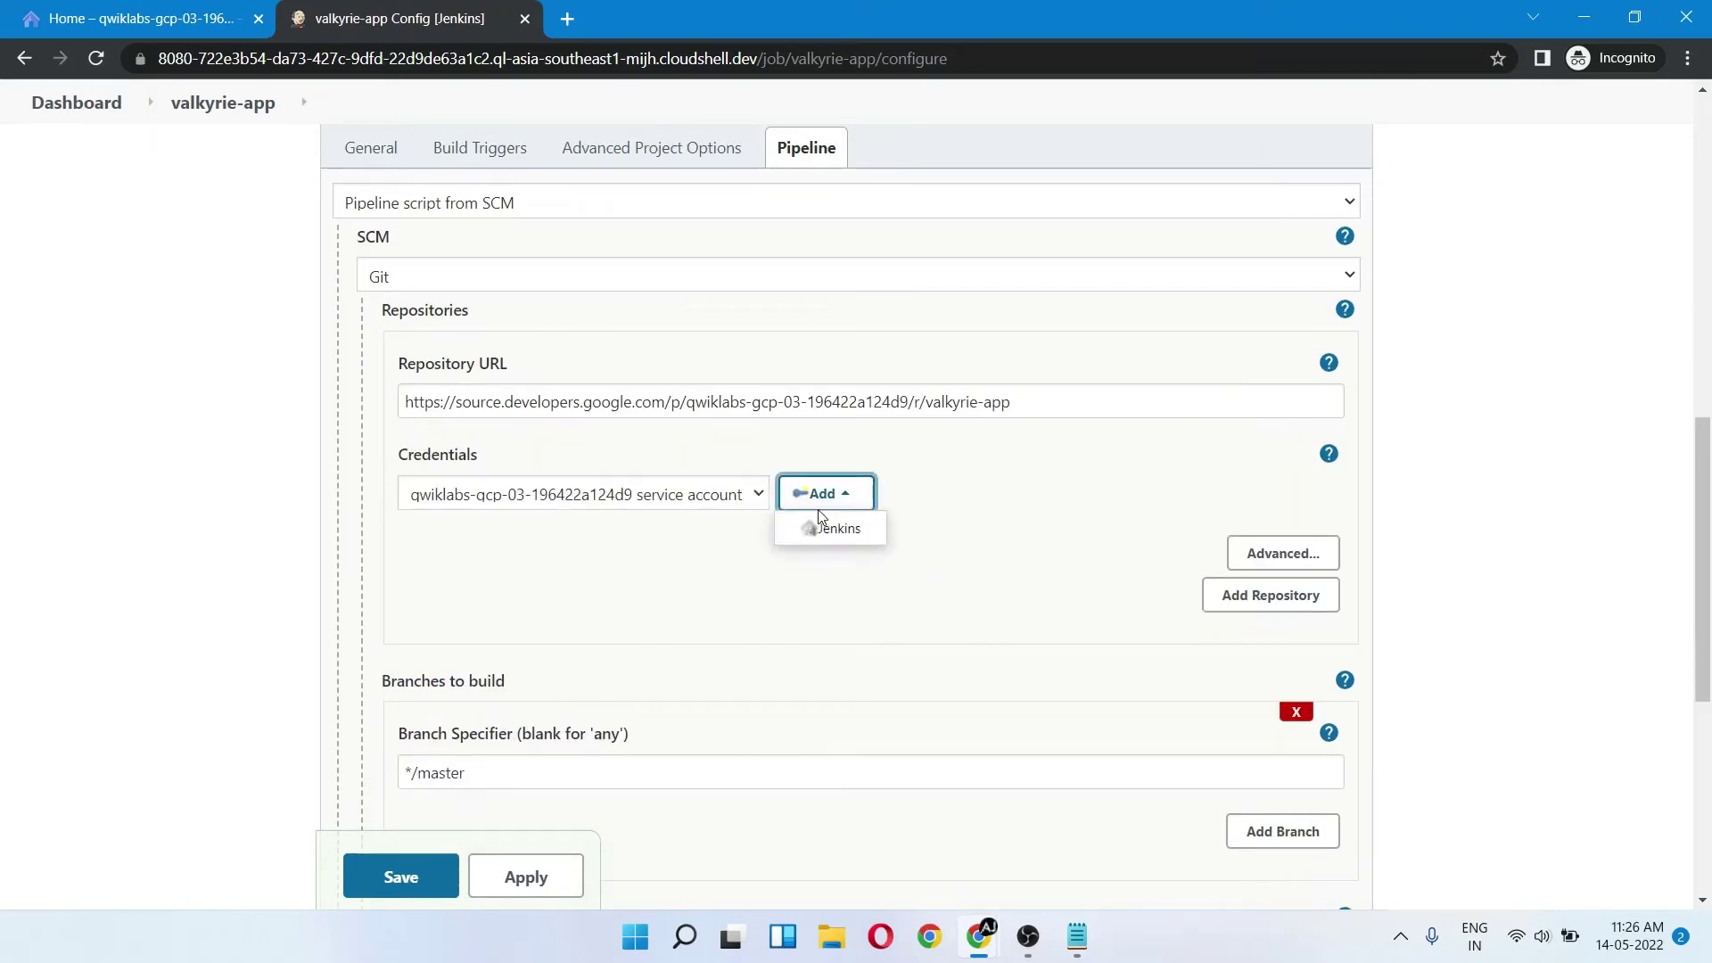
click(826, 533)
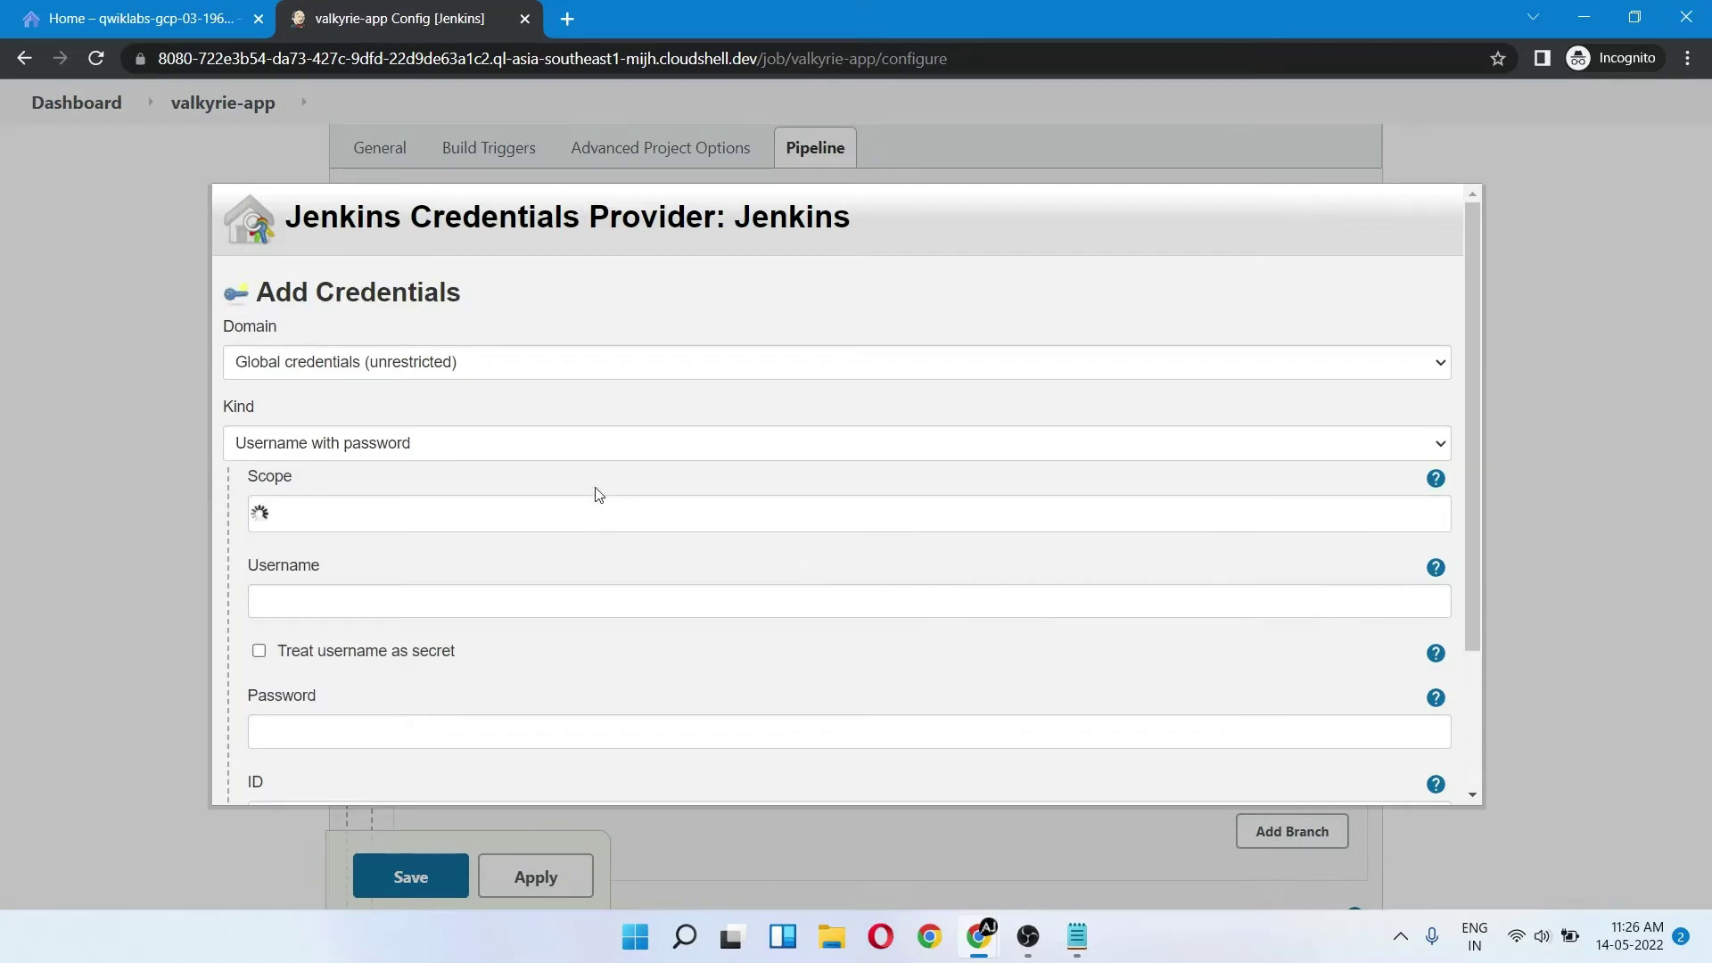
click(531, 446)
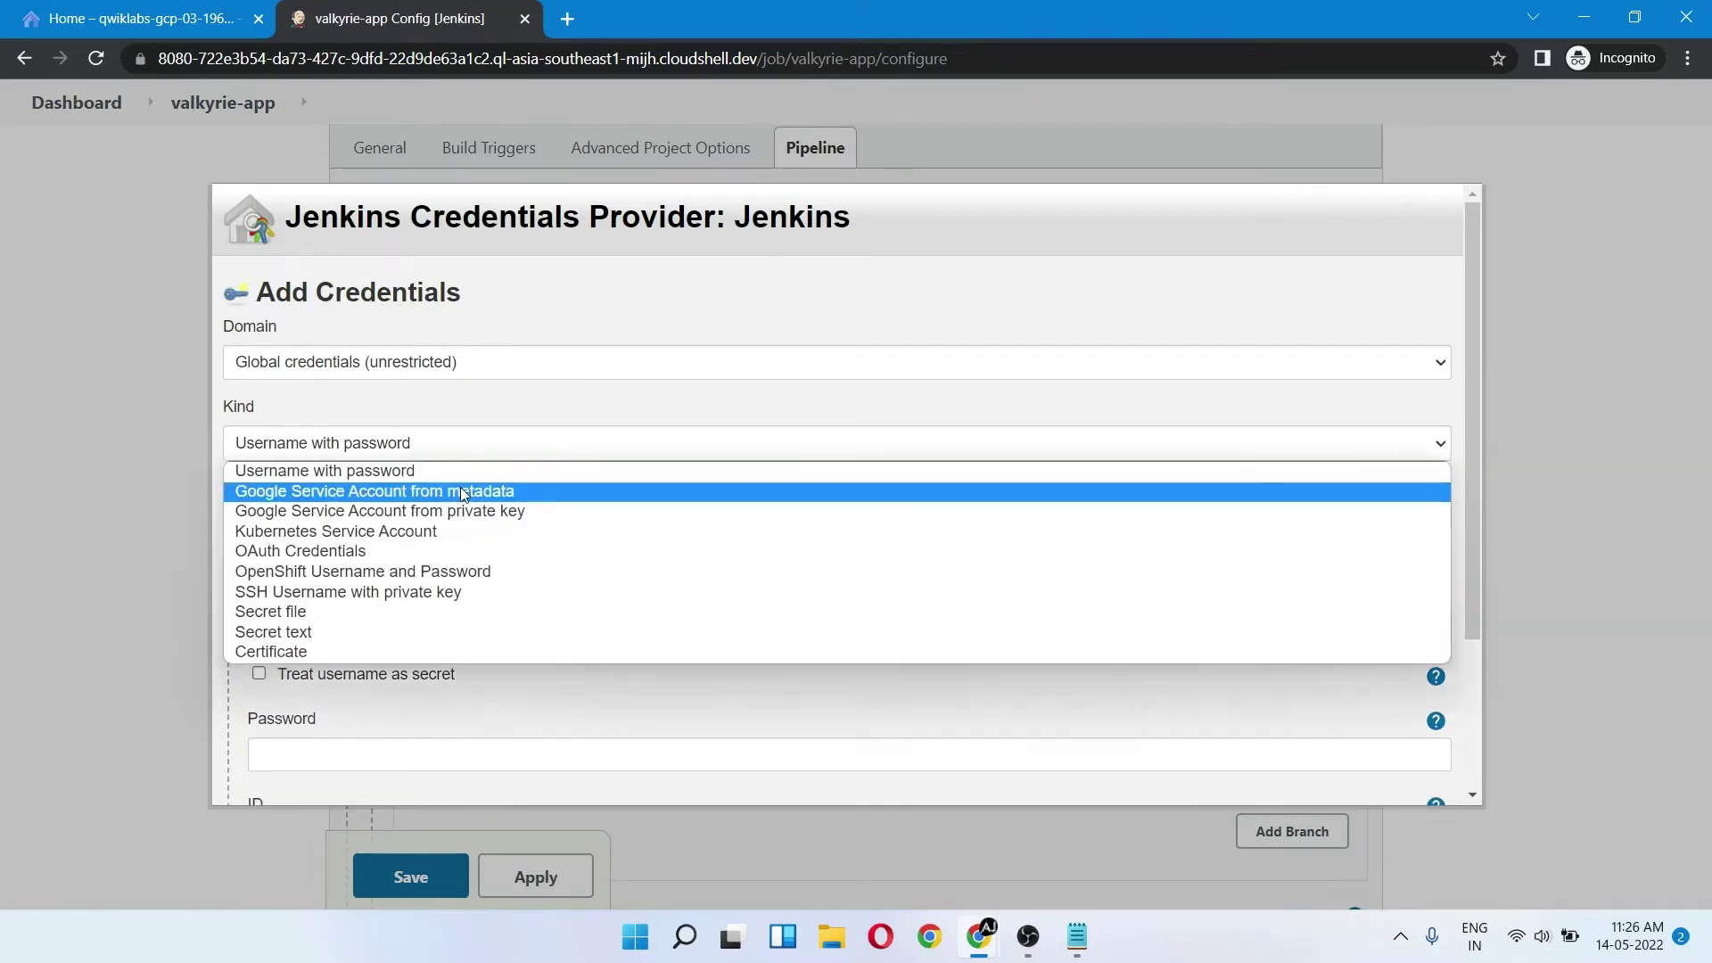
click(460, 488)
click(261, 643)
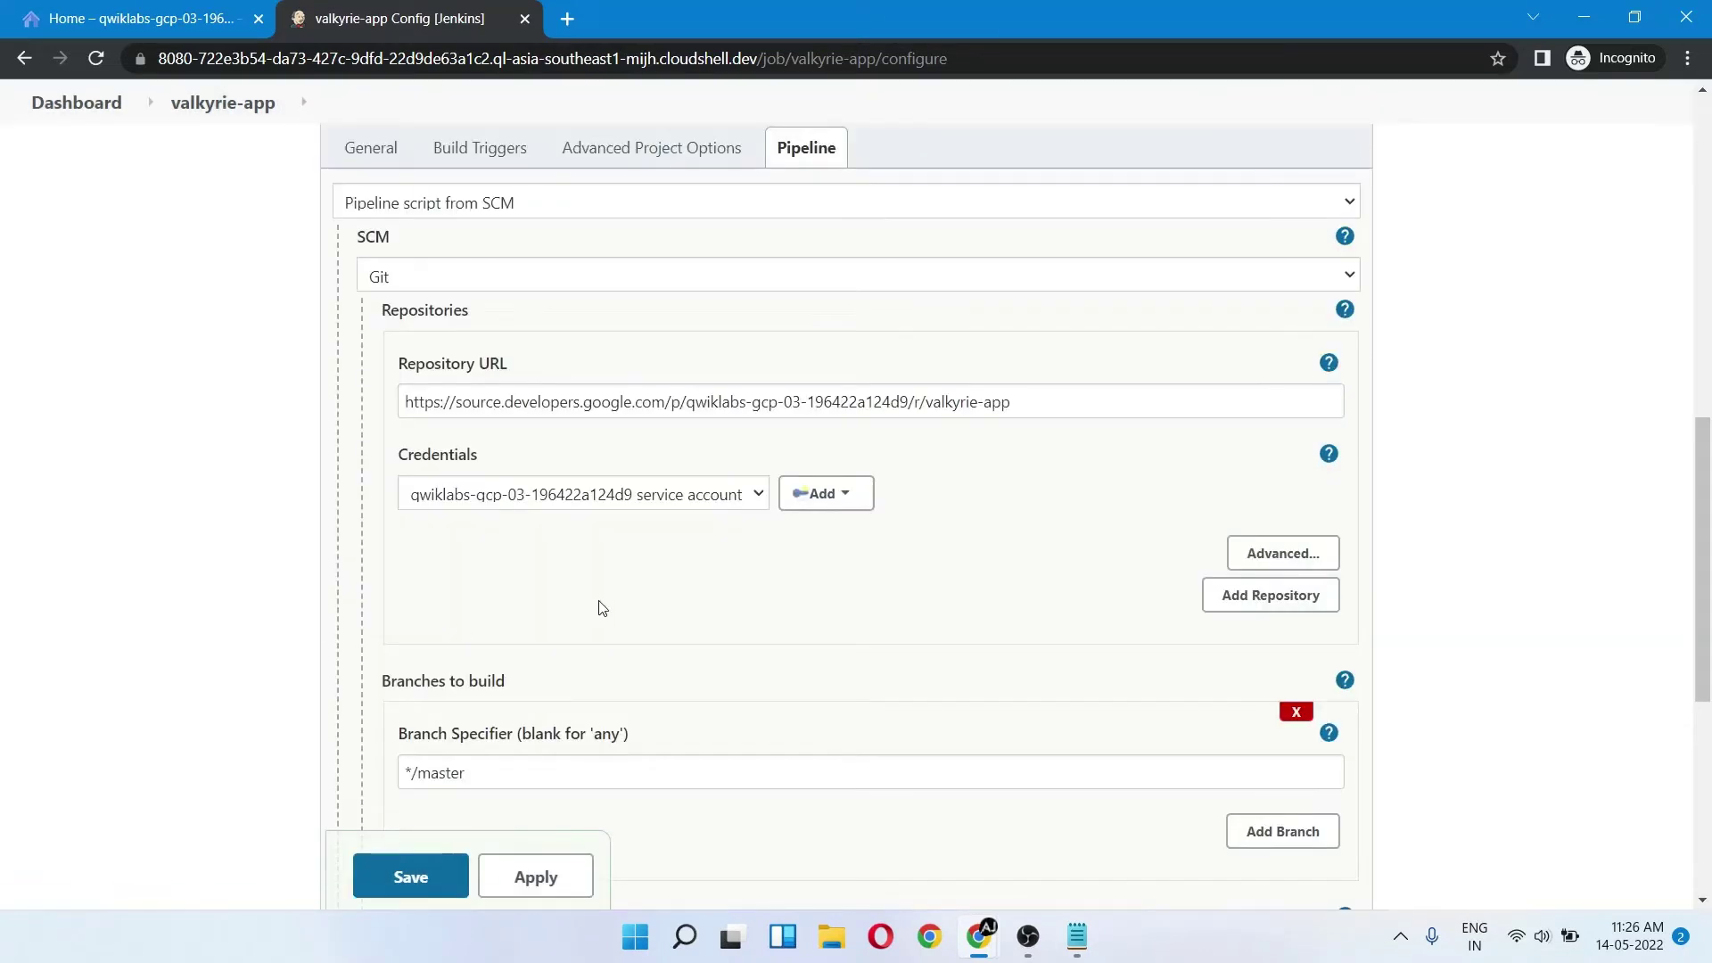
- Apply and save the valkyrie-app pipeline configuration
scroll(599, 607, down, 3)
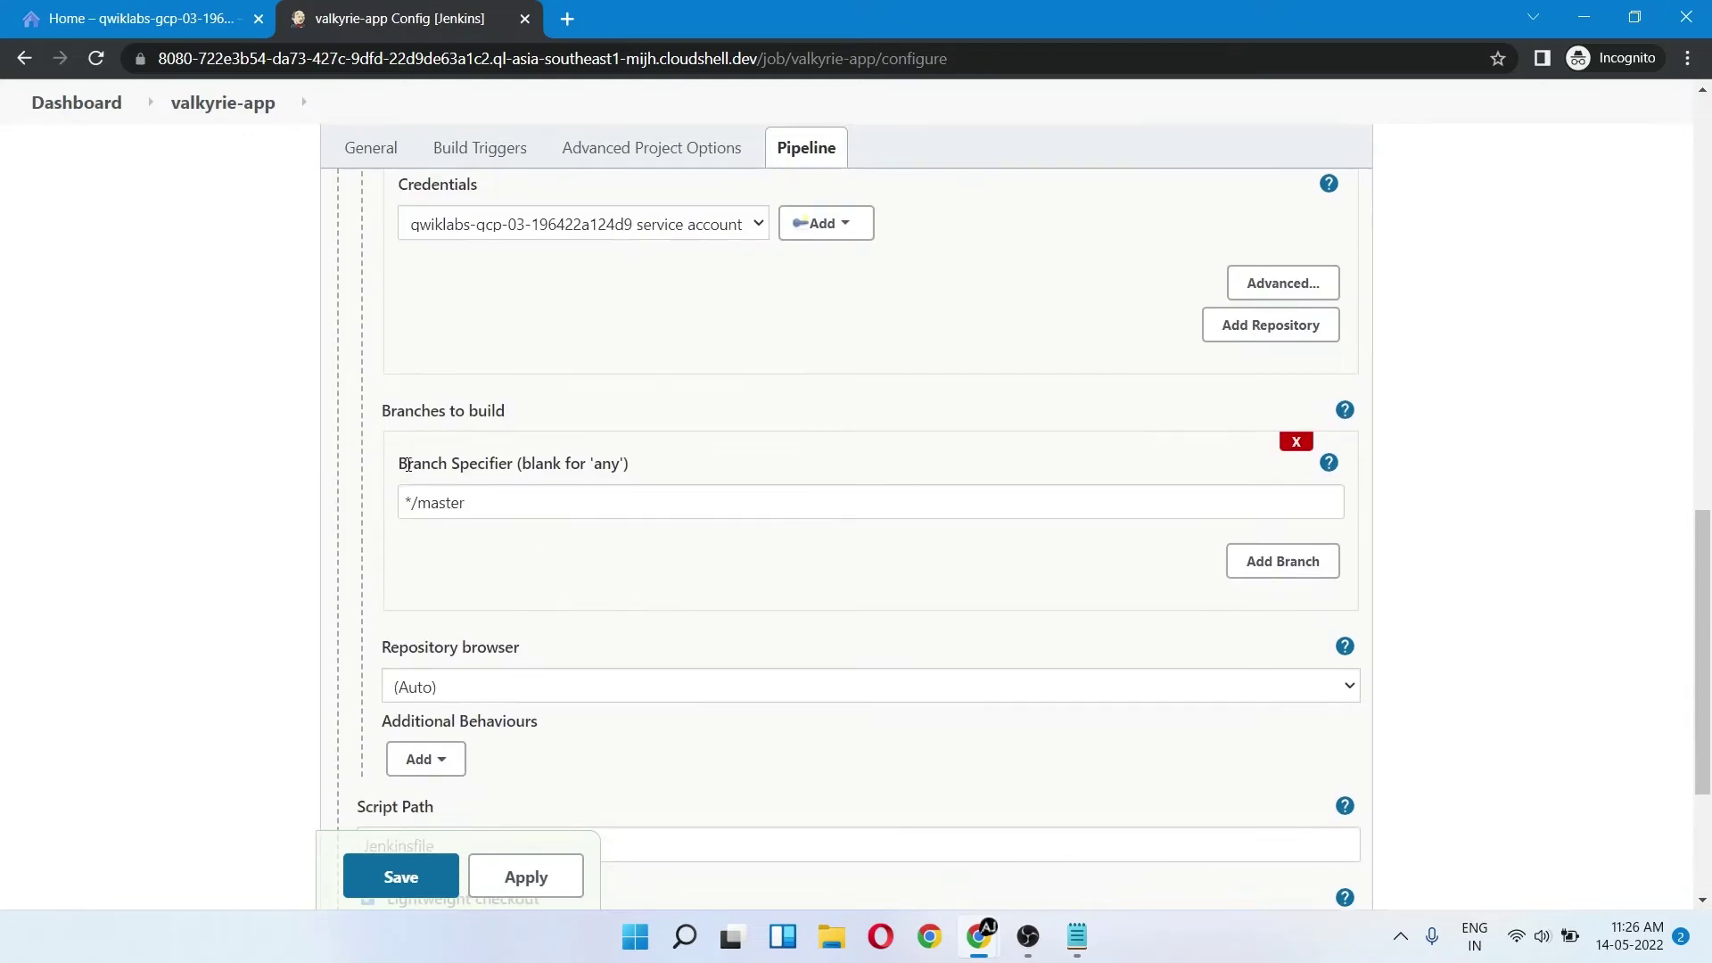
drag(407, 464, 495, 463)
click(495, 492)
scroll(500, 567, down, 3)
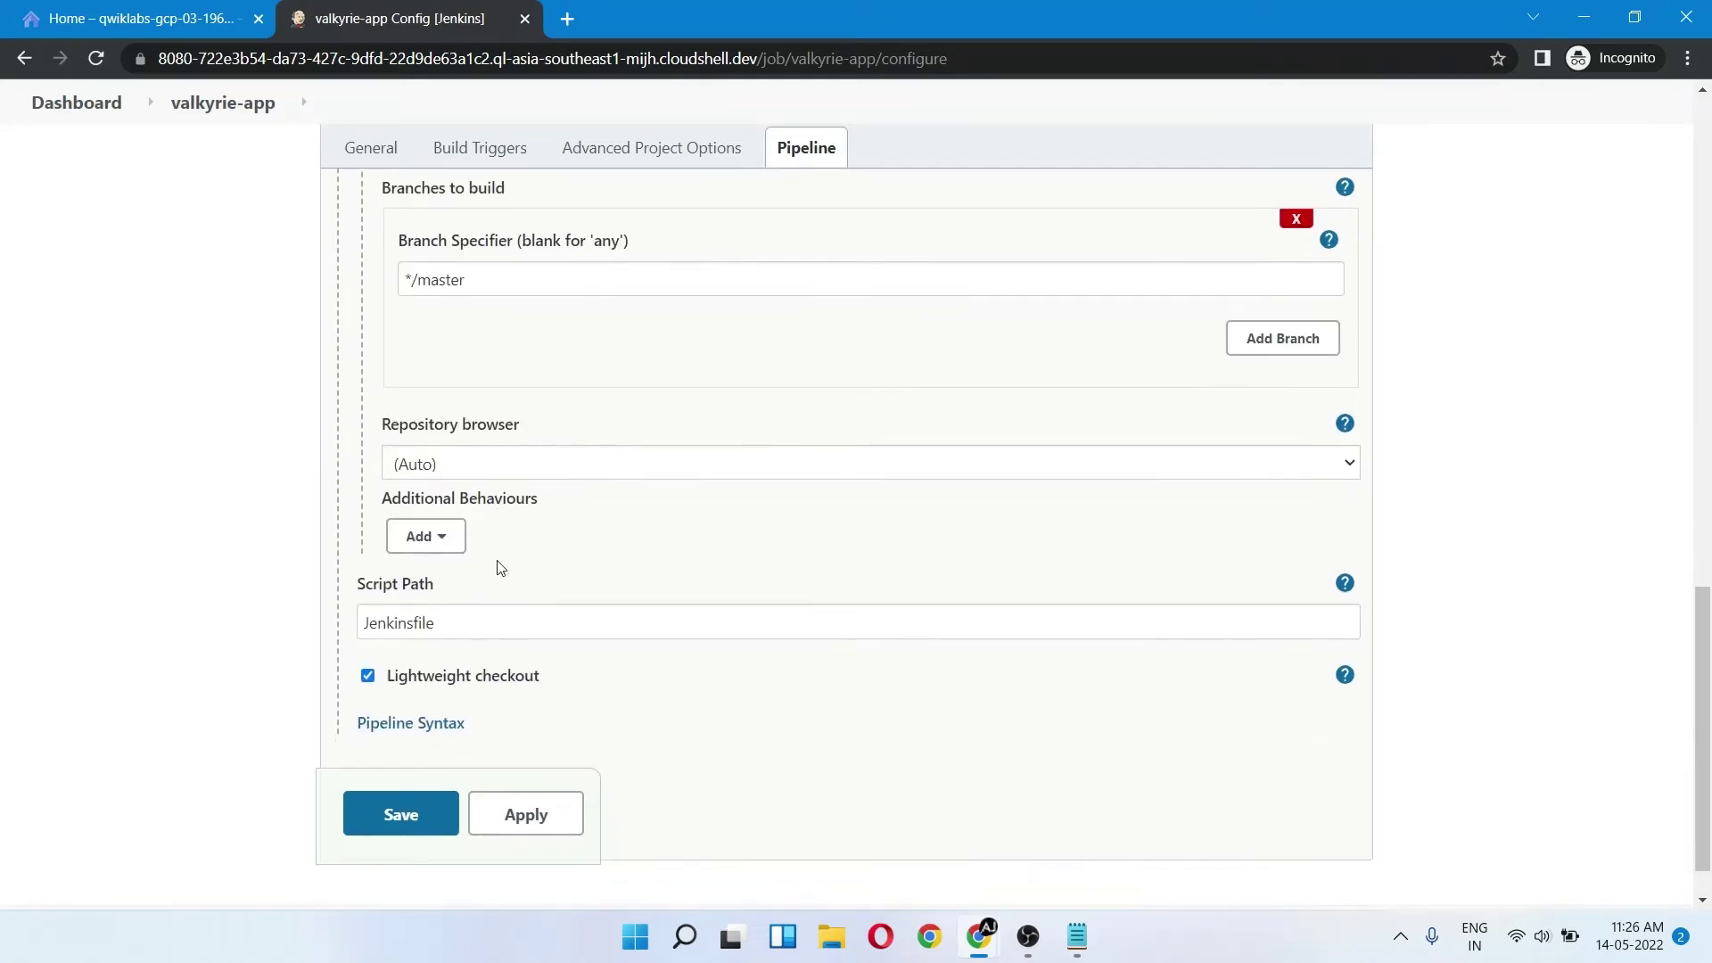
click(515, 758)
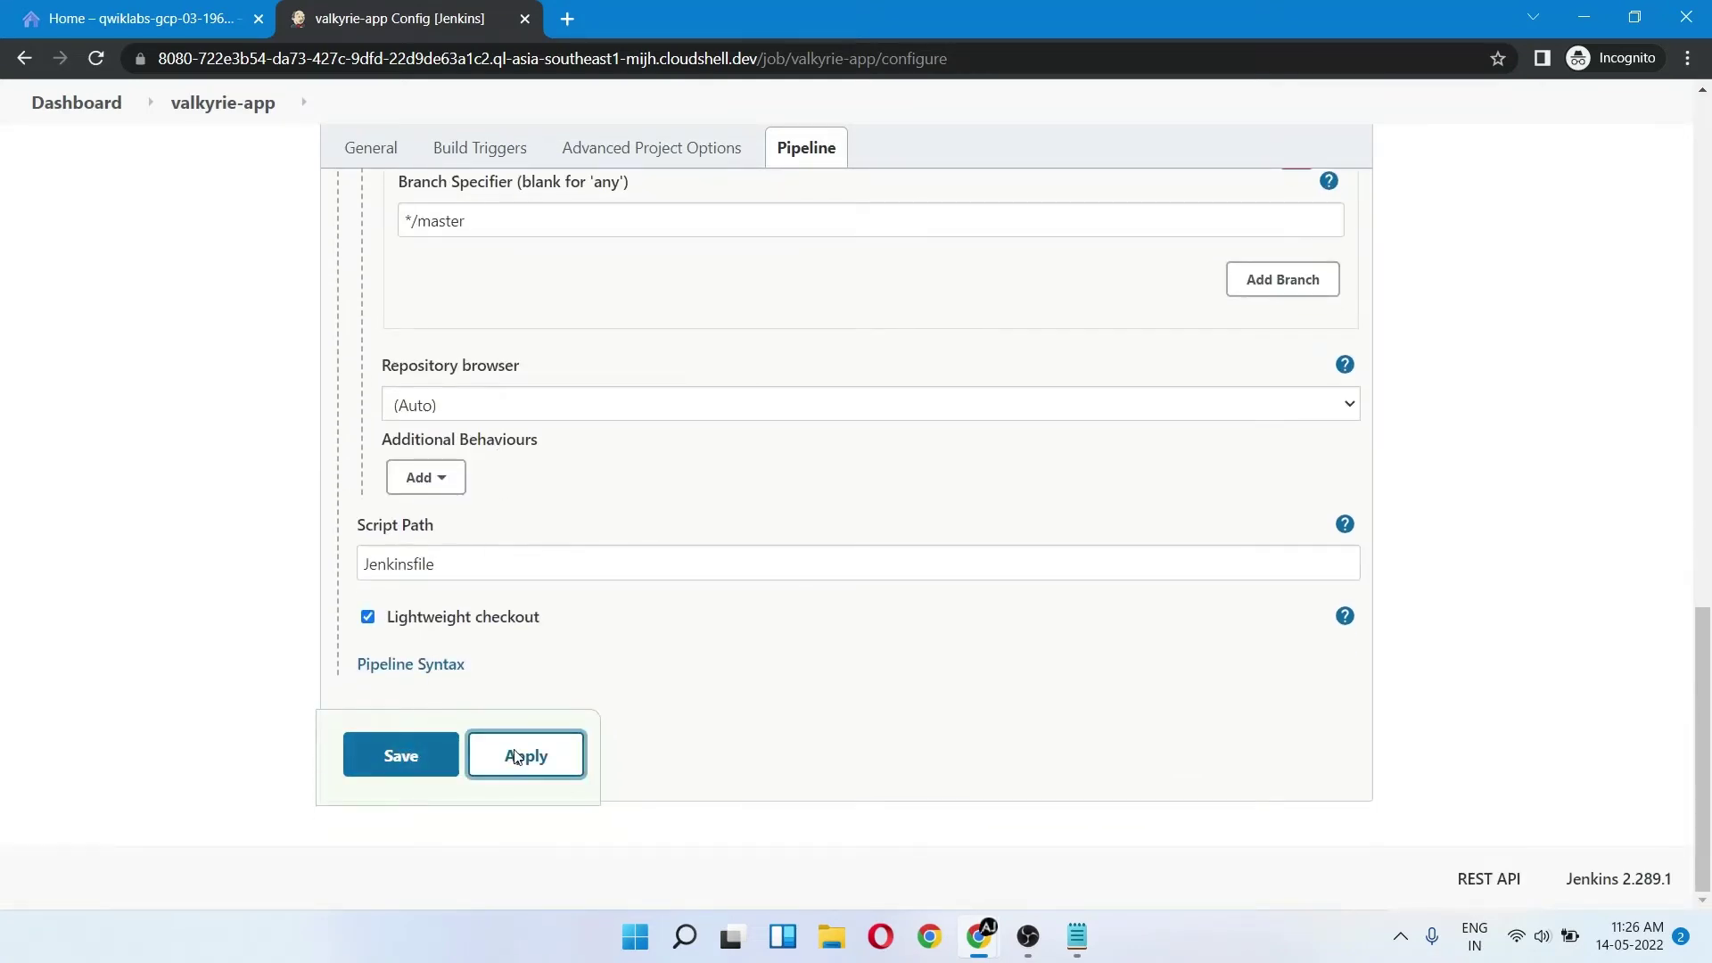
click(416, 765)
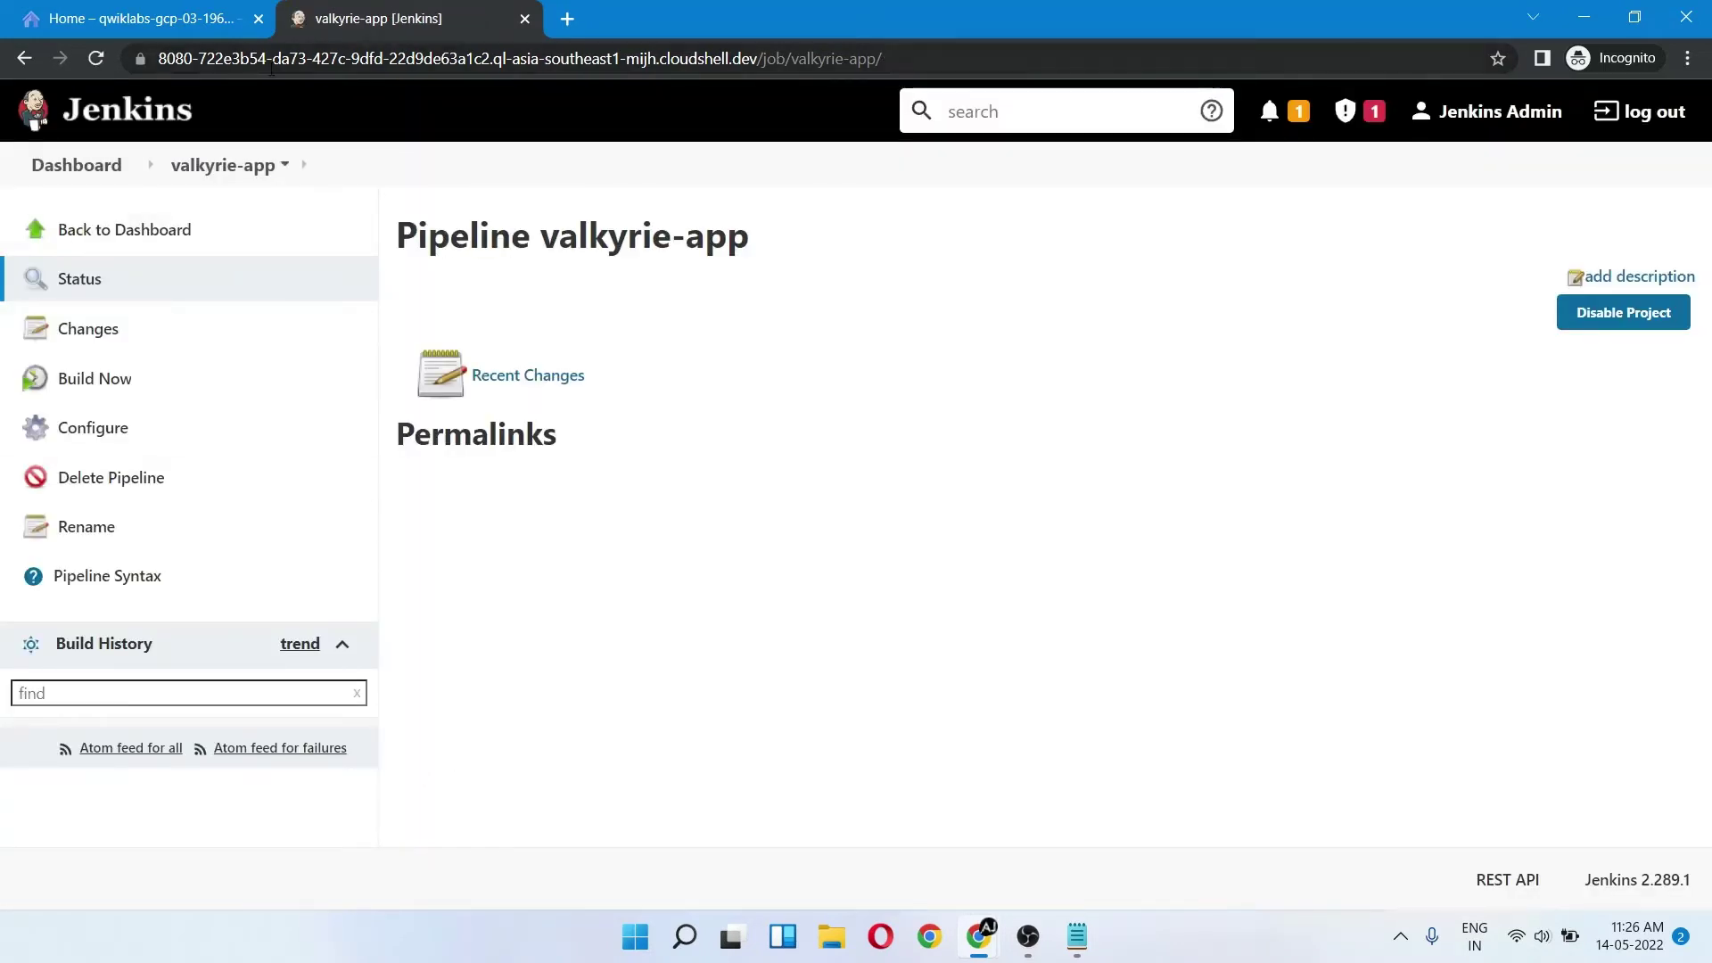
click(152, 11)
- Open the valkyrie-app Jenkinsfile in vi
key(alt+Tab)
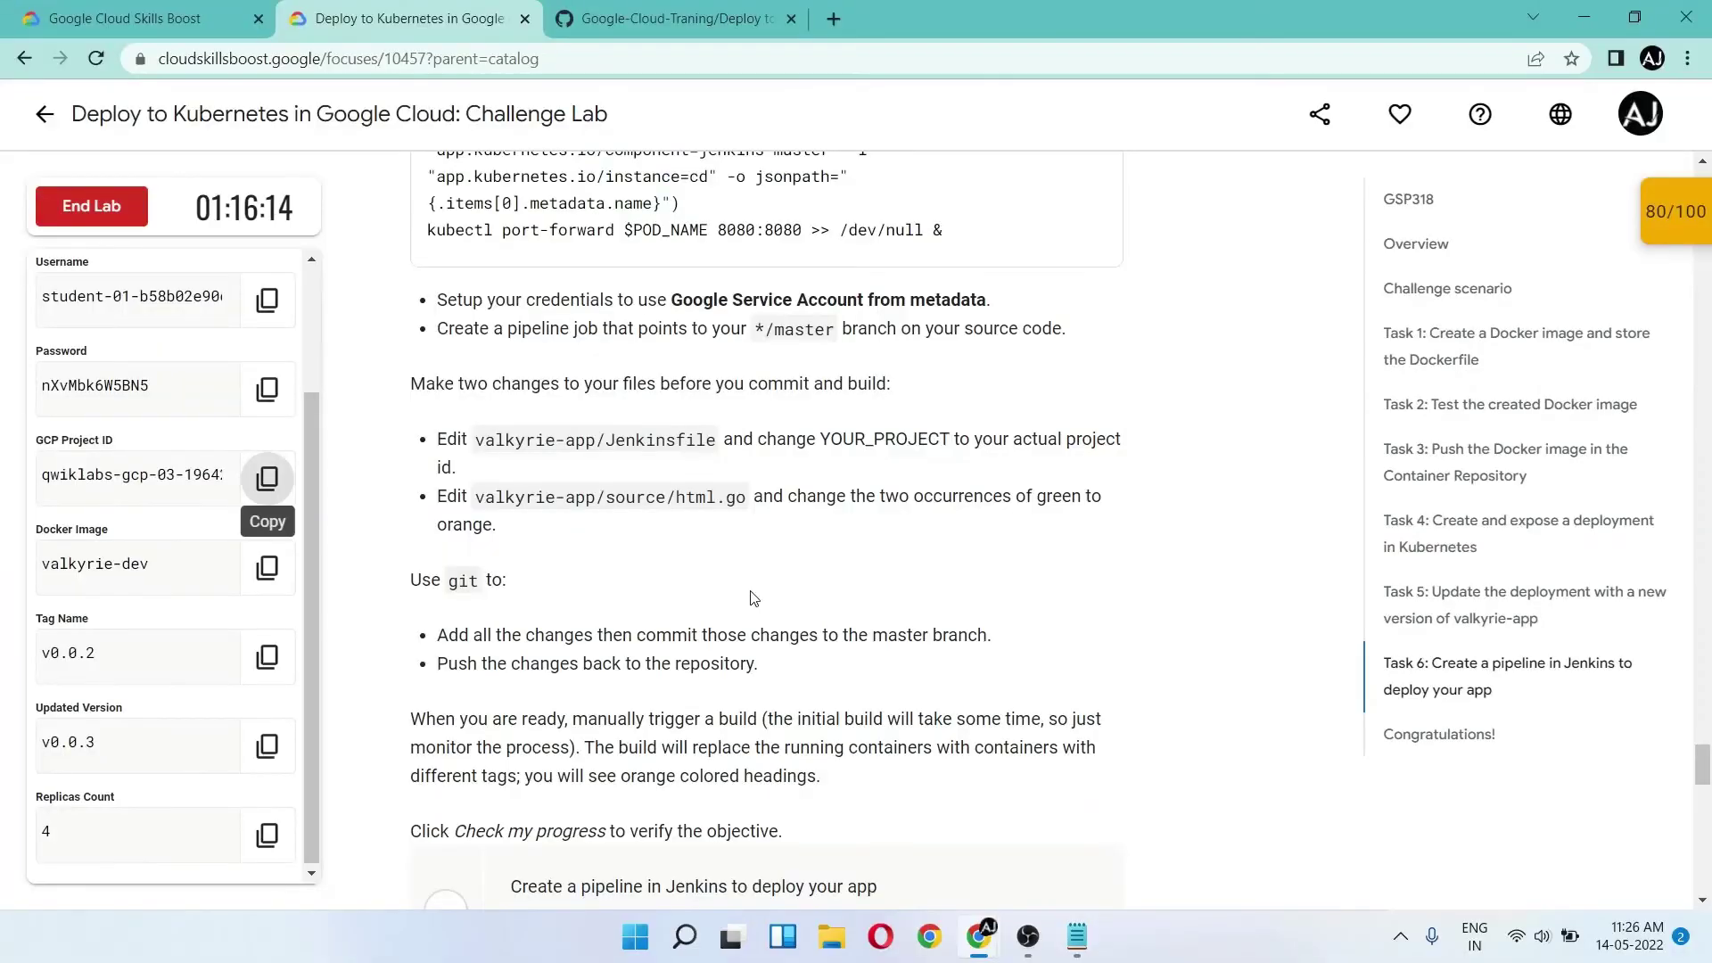
scroll(571, 472, down, 1)
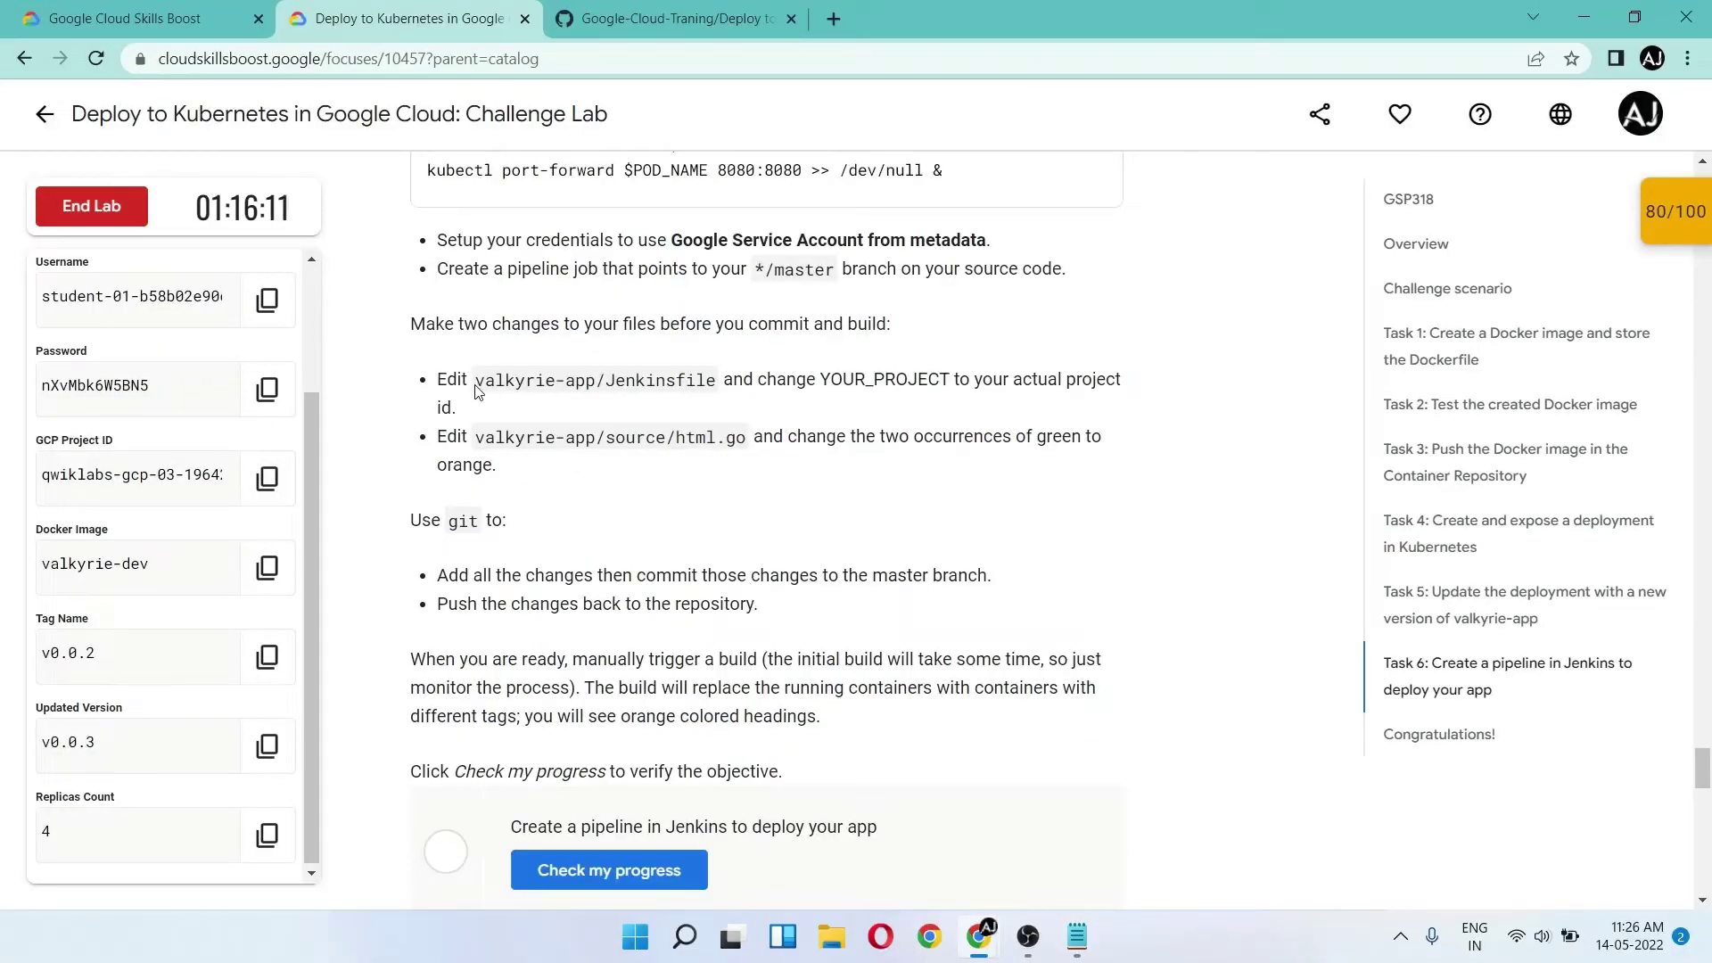
click(635, 29)
scroll(648, 610, down, 1)
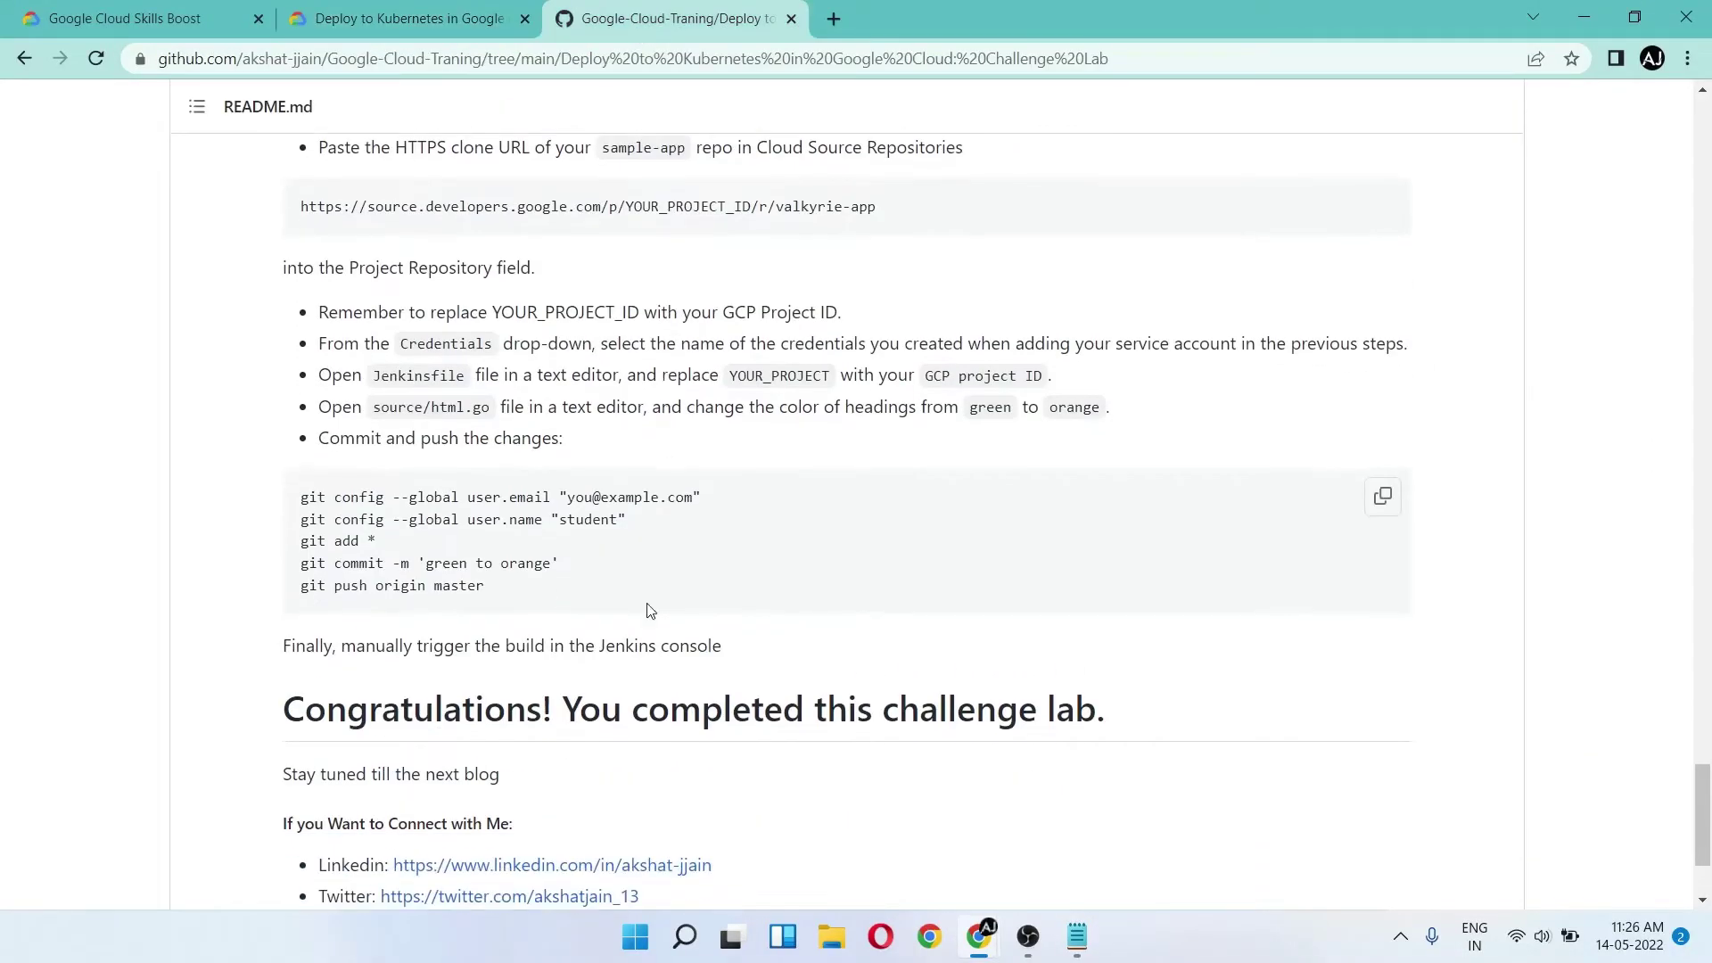
key(alt+Tab)
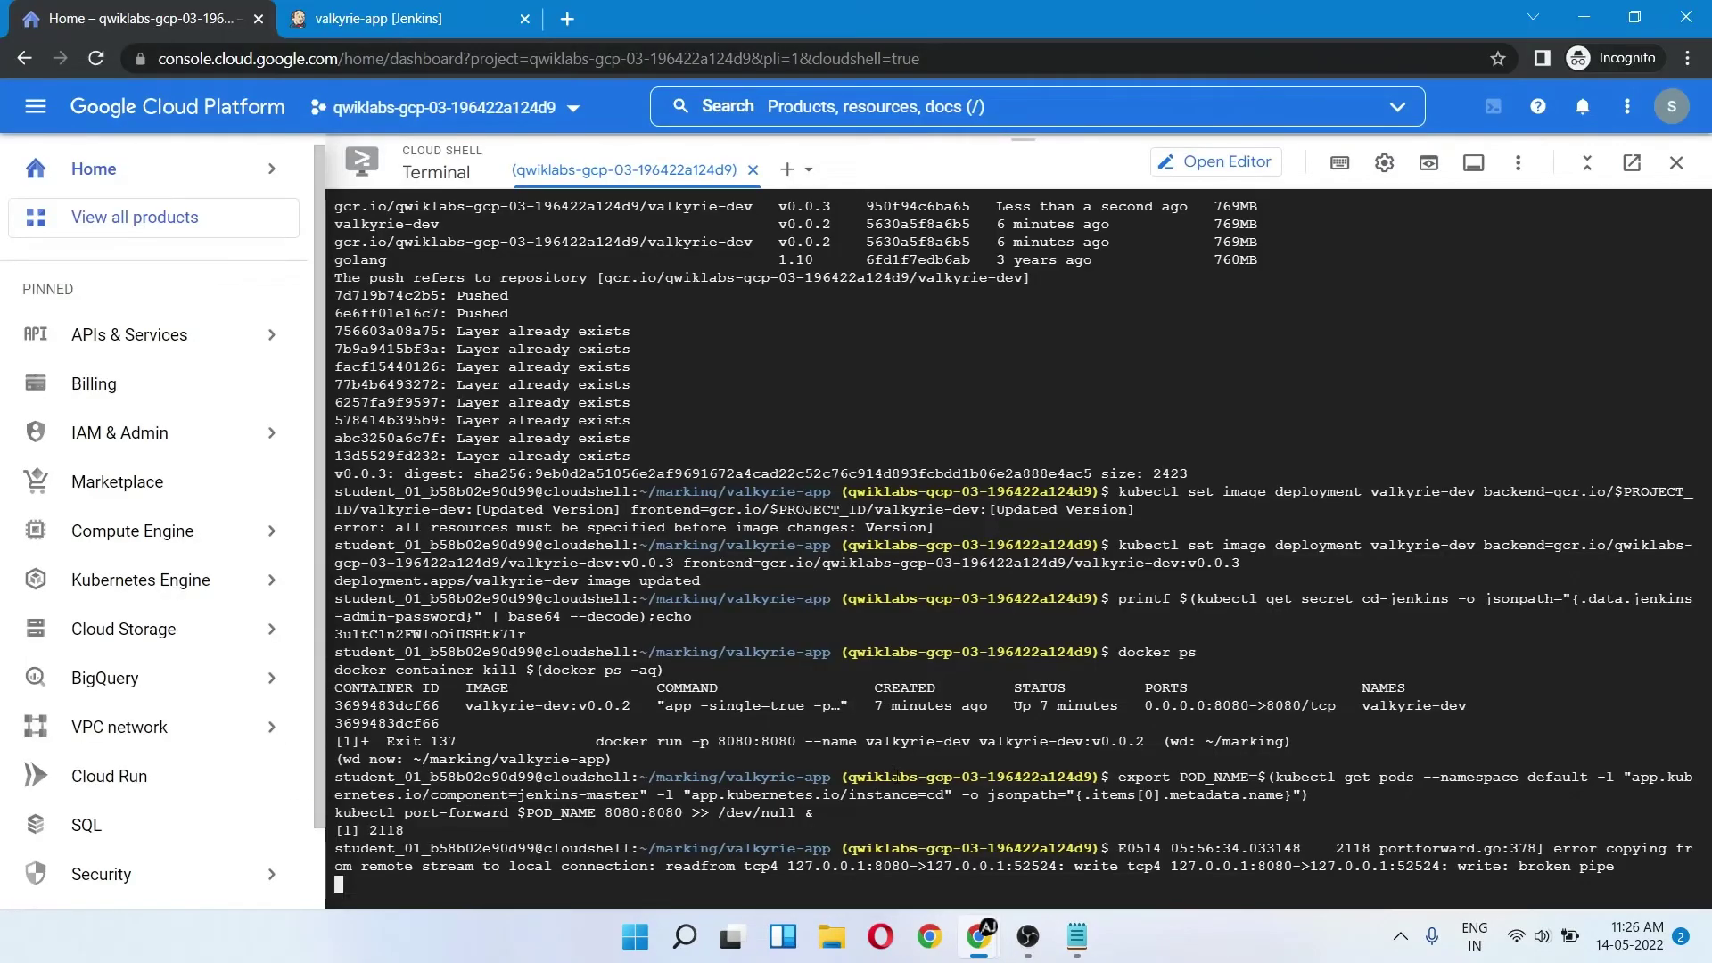
key(Return)
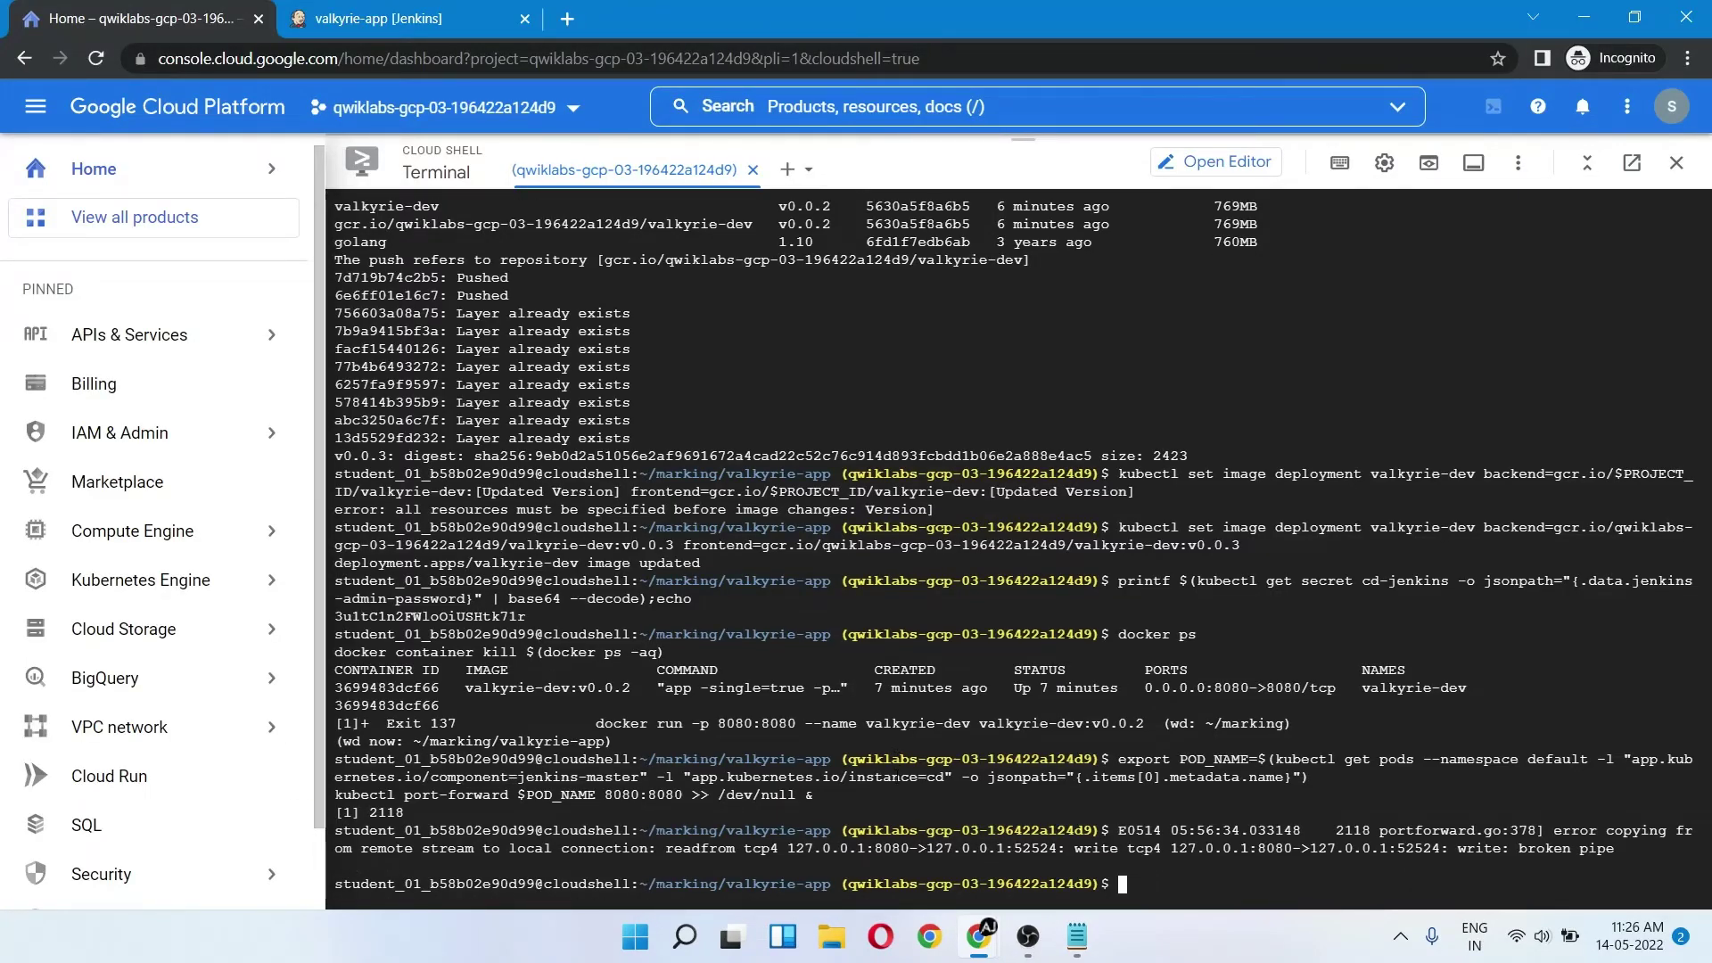
key(alt+Tab)
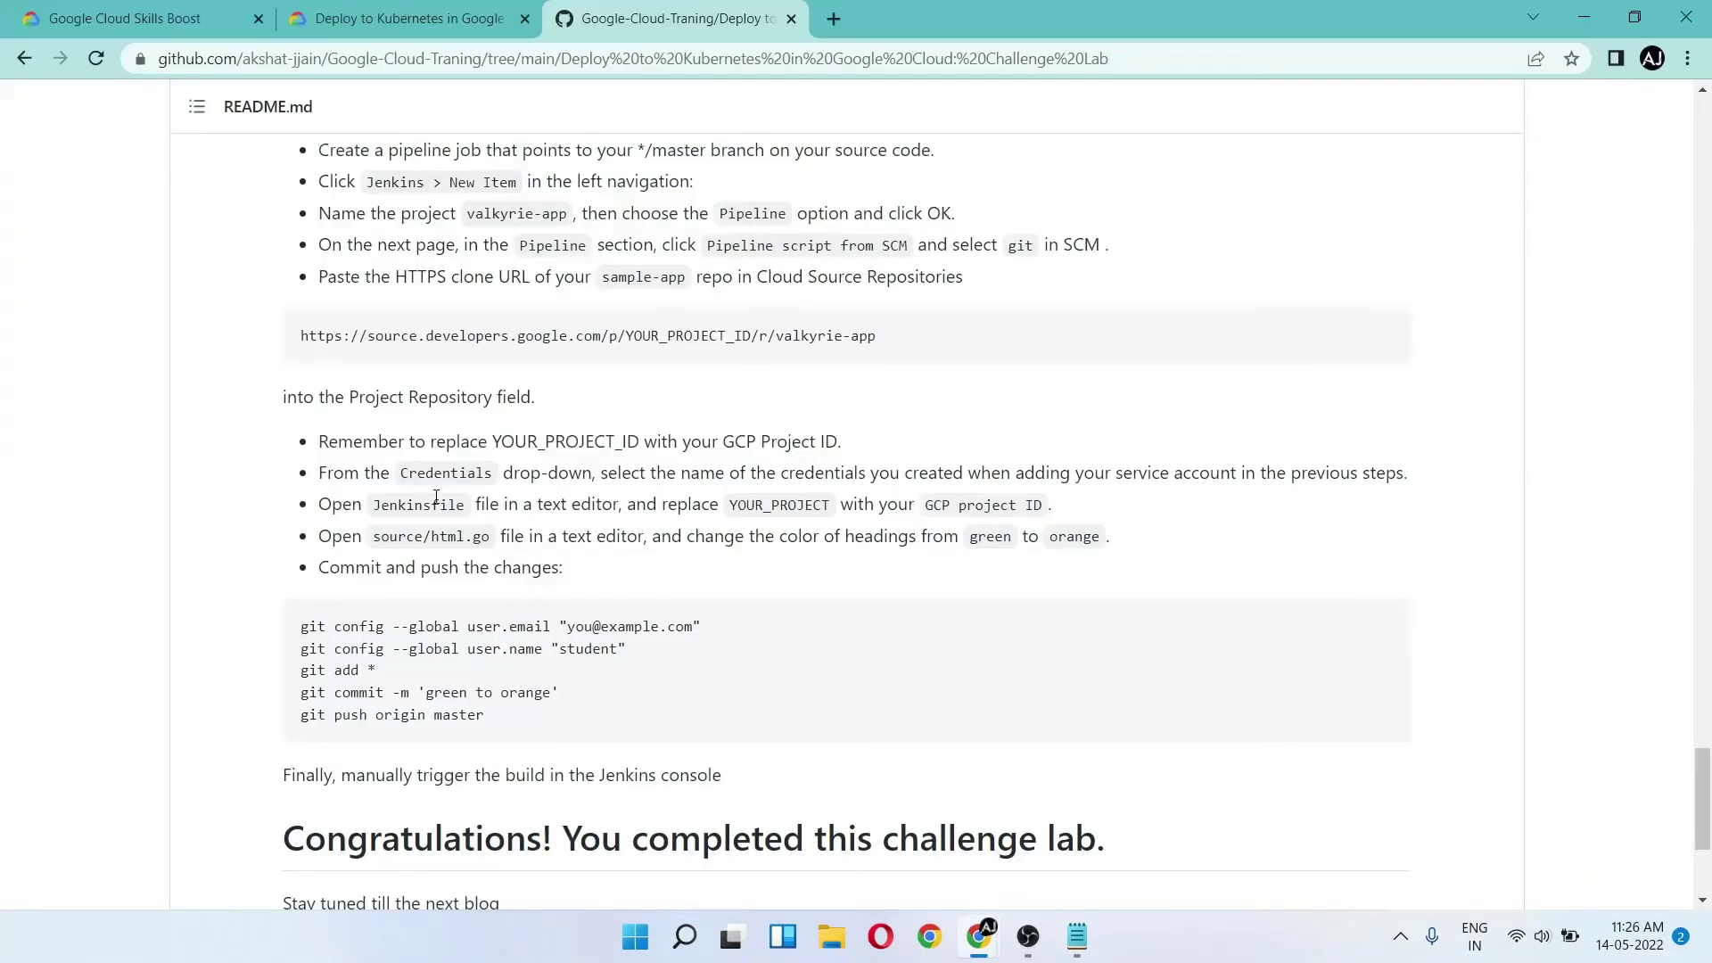
double_click(436, 502)
key(alt+Tab)
text(vi)
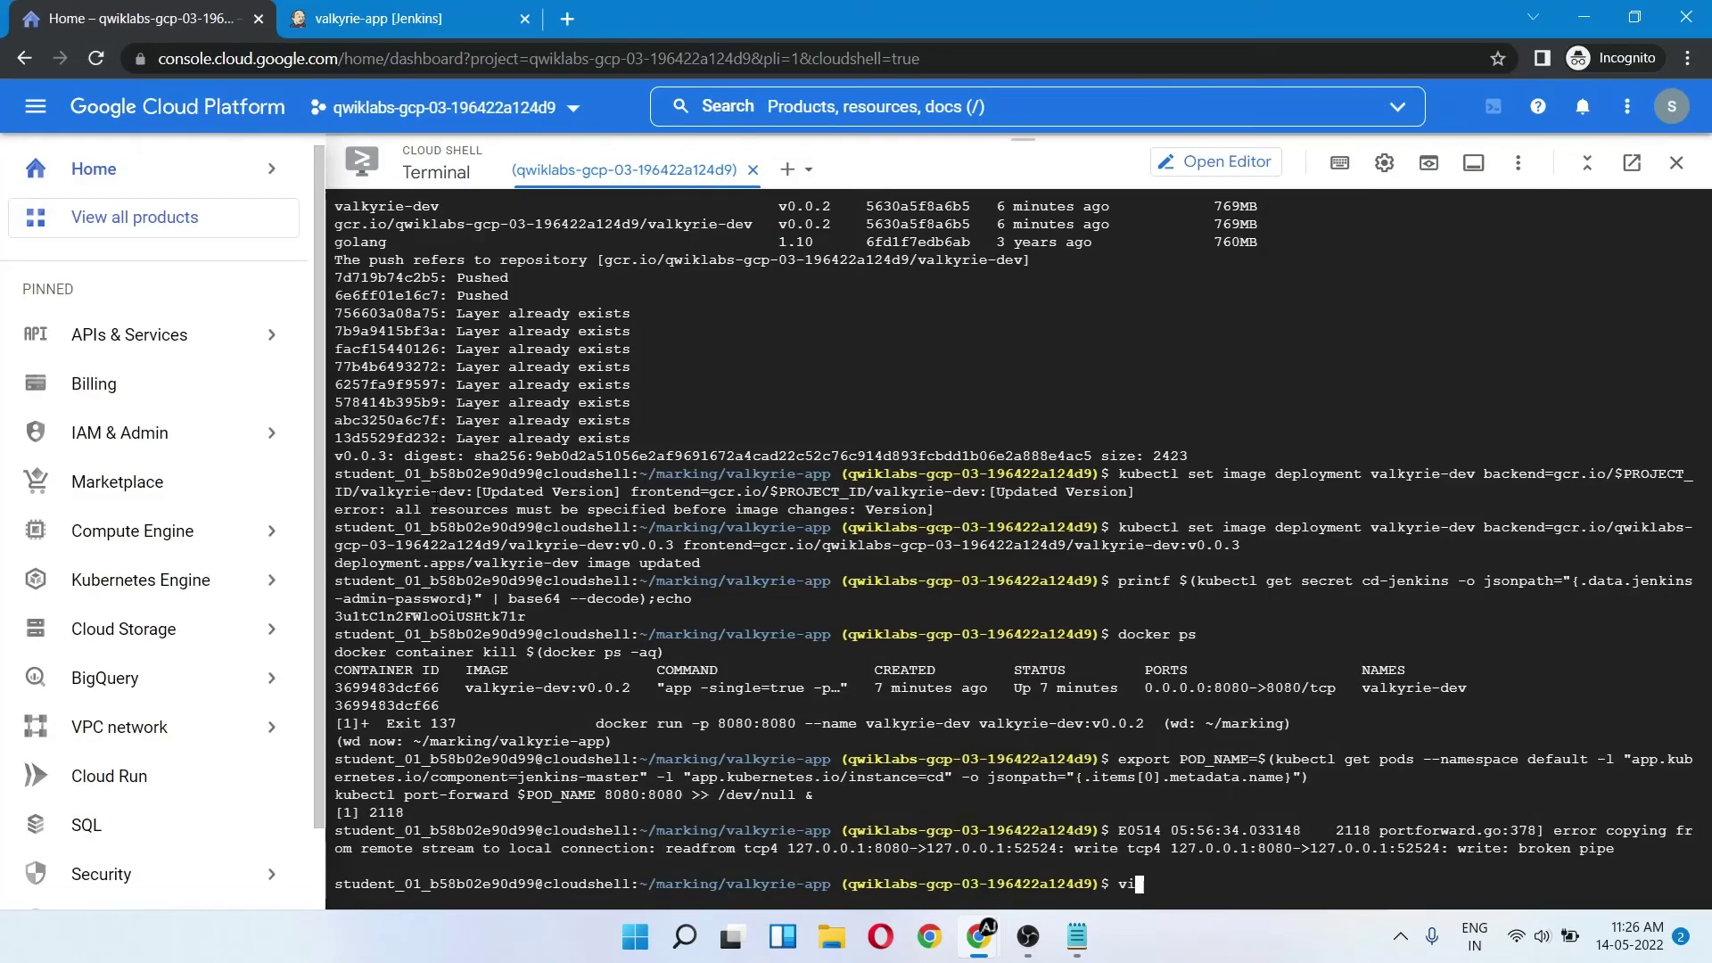
key(ctrl+v)
key(Return)
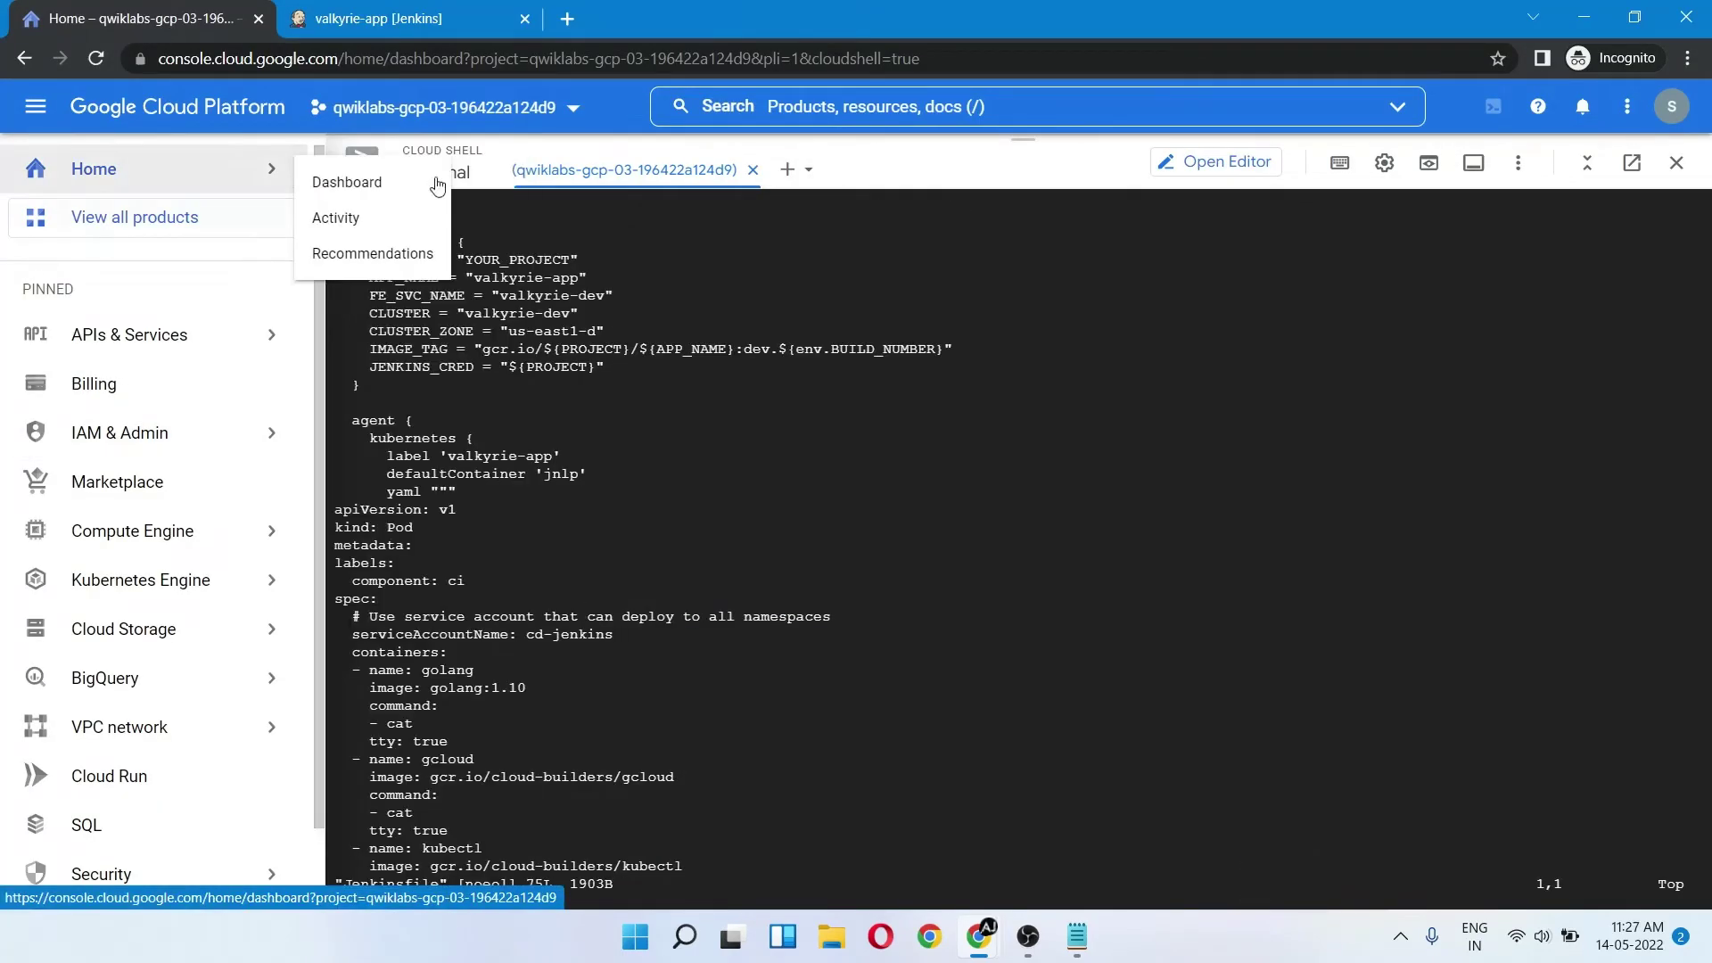
- Replace the YOUR_PROJECT placeholder with the GCP project ID and save with :wq
click(470, 368)
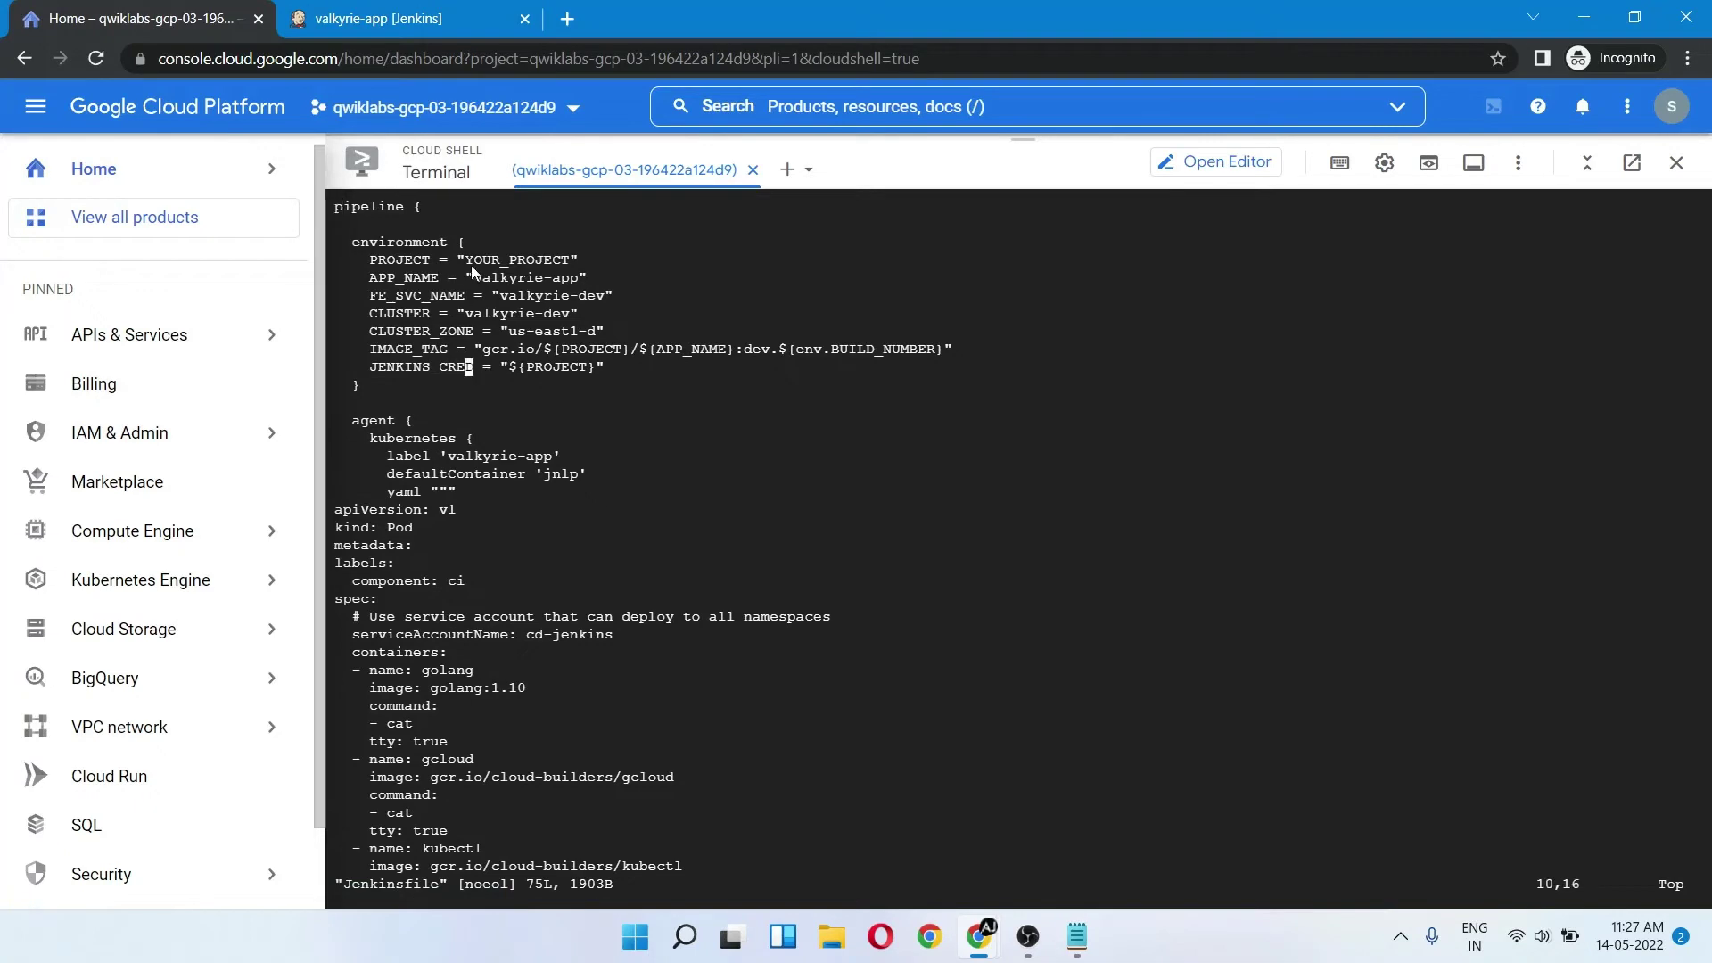
click(468, 262)
key(i)
key(Delete)
key(Delete)
key(Delete)
key(Delete)
key(Delete)
key(Delete)
key(Delete)
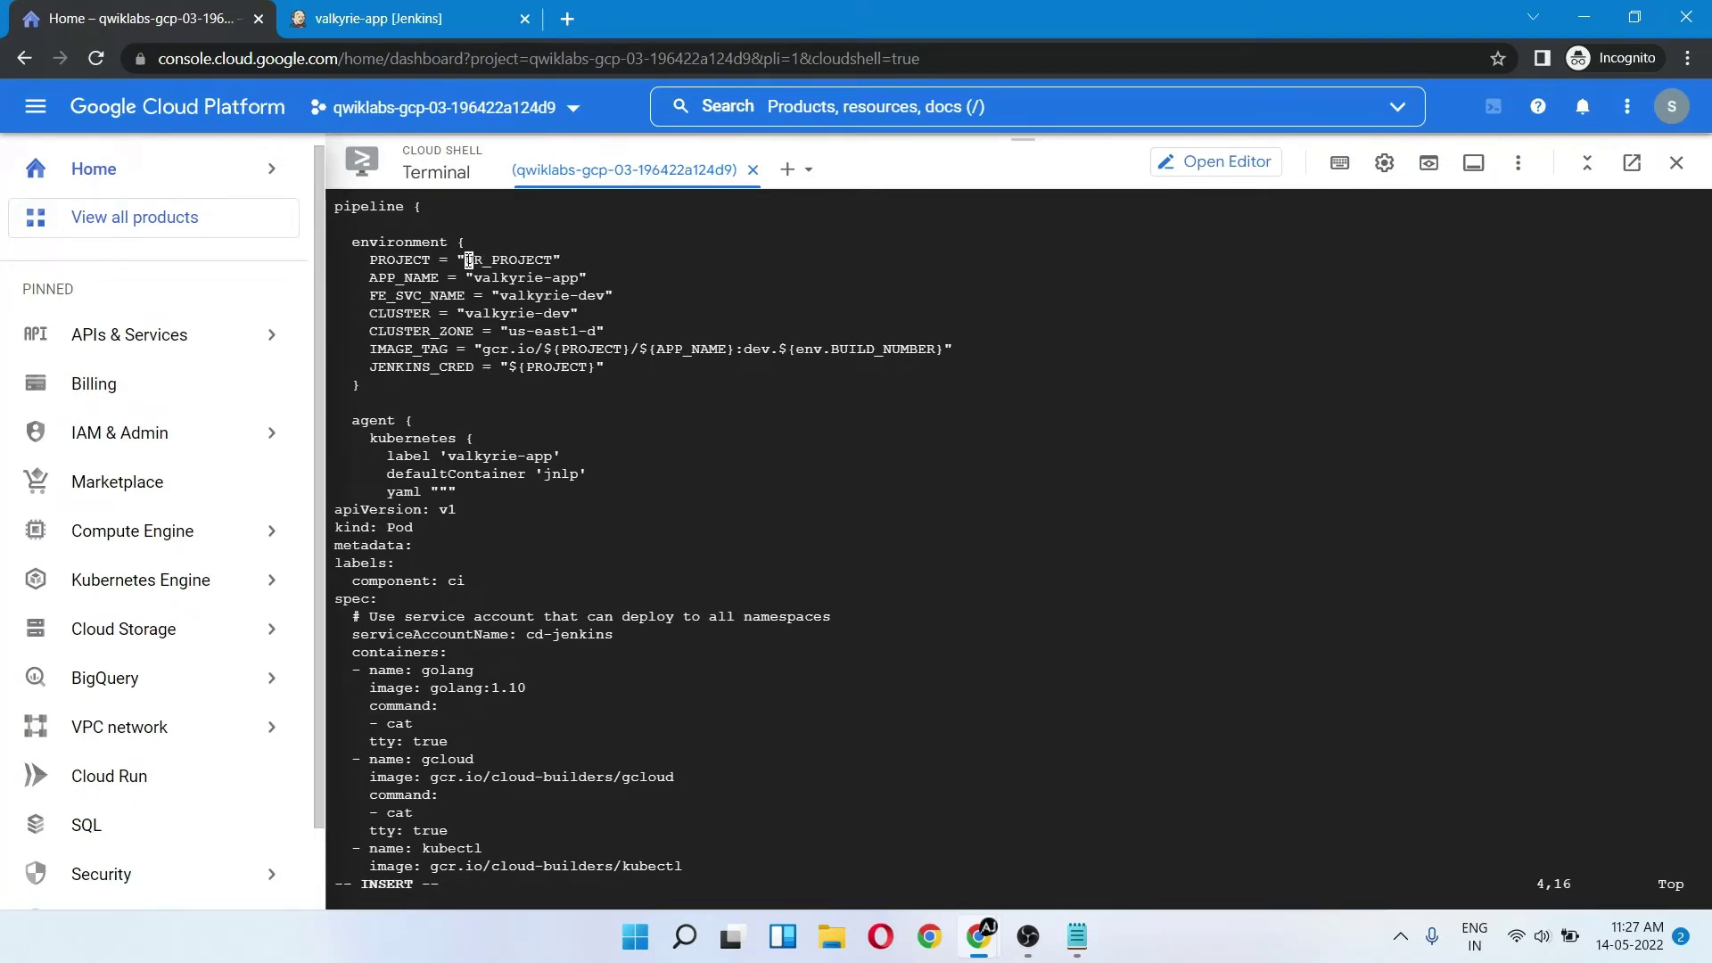
key(alt+Tab)
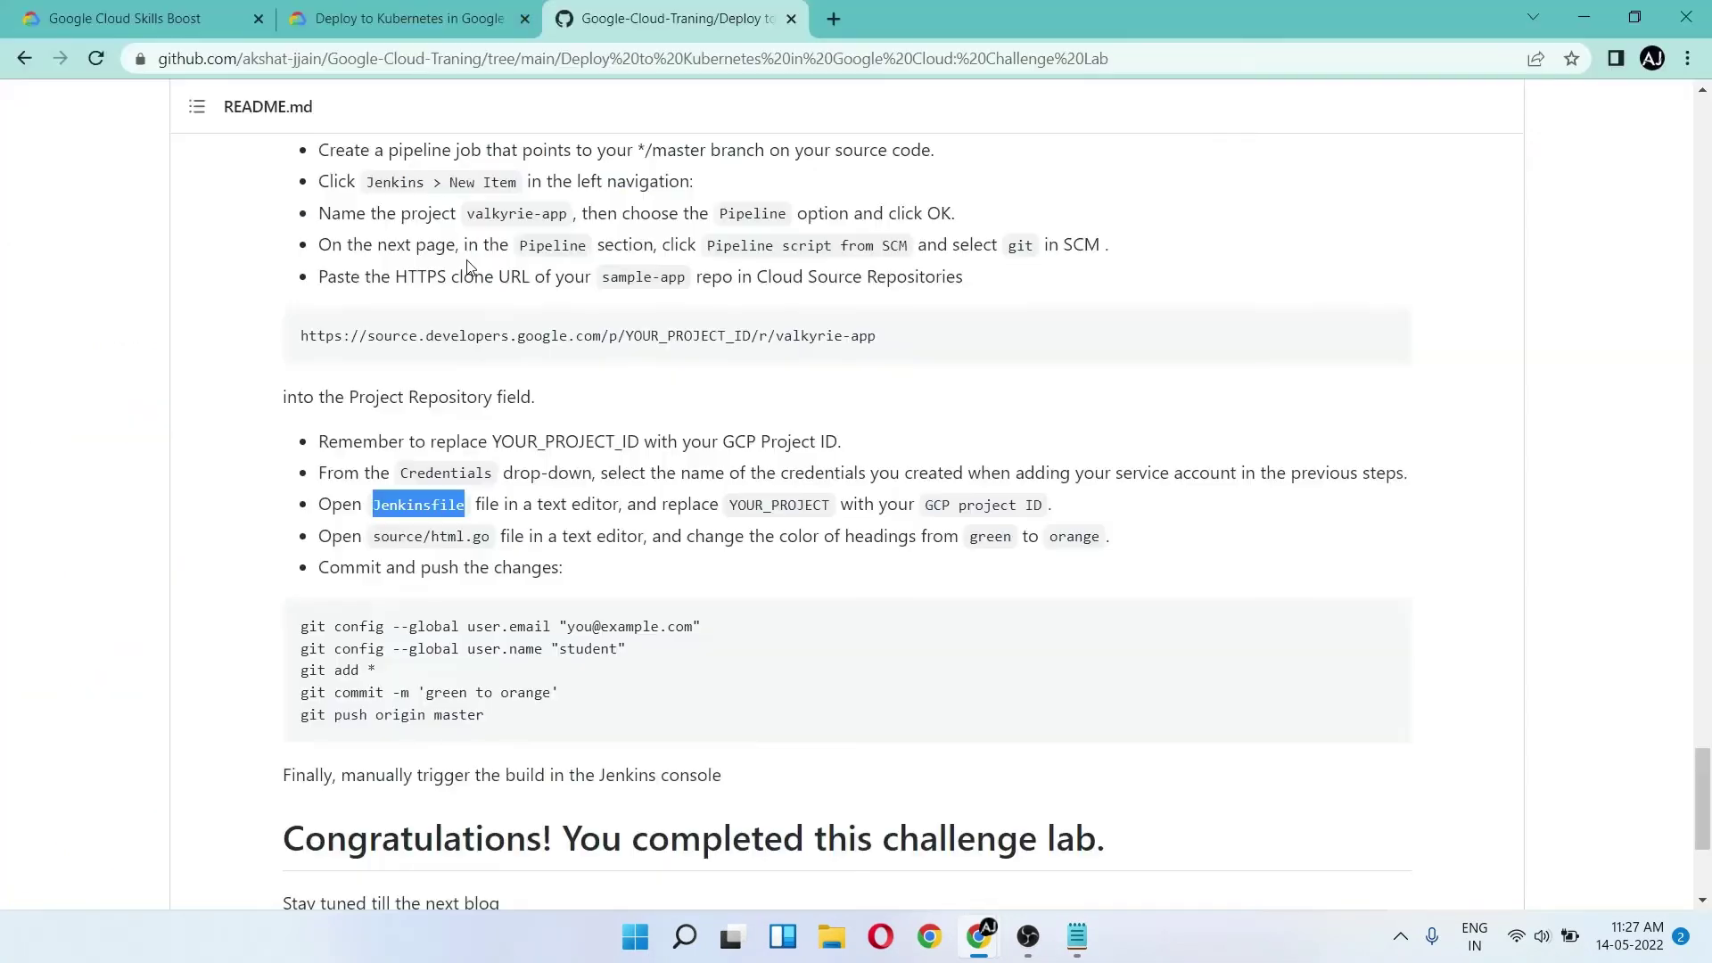
key(ctrl+shift+Tab)
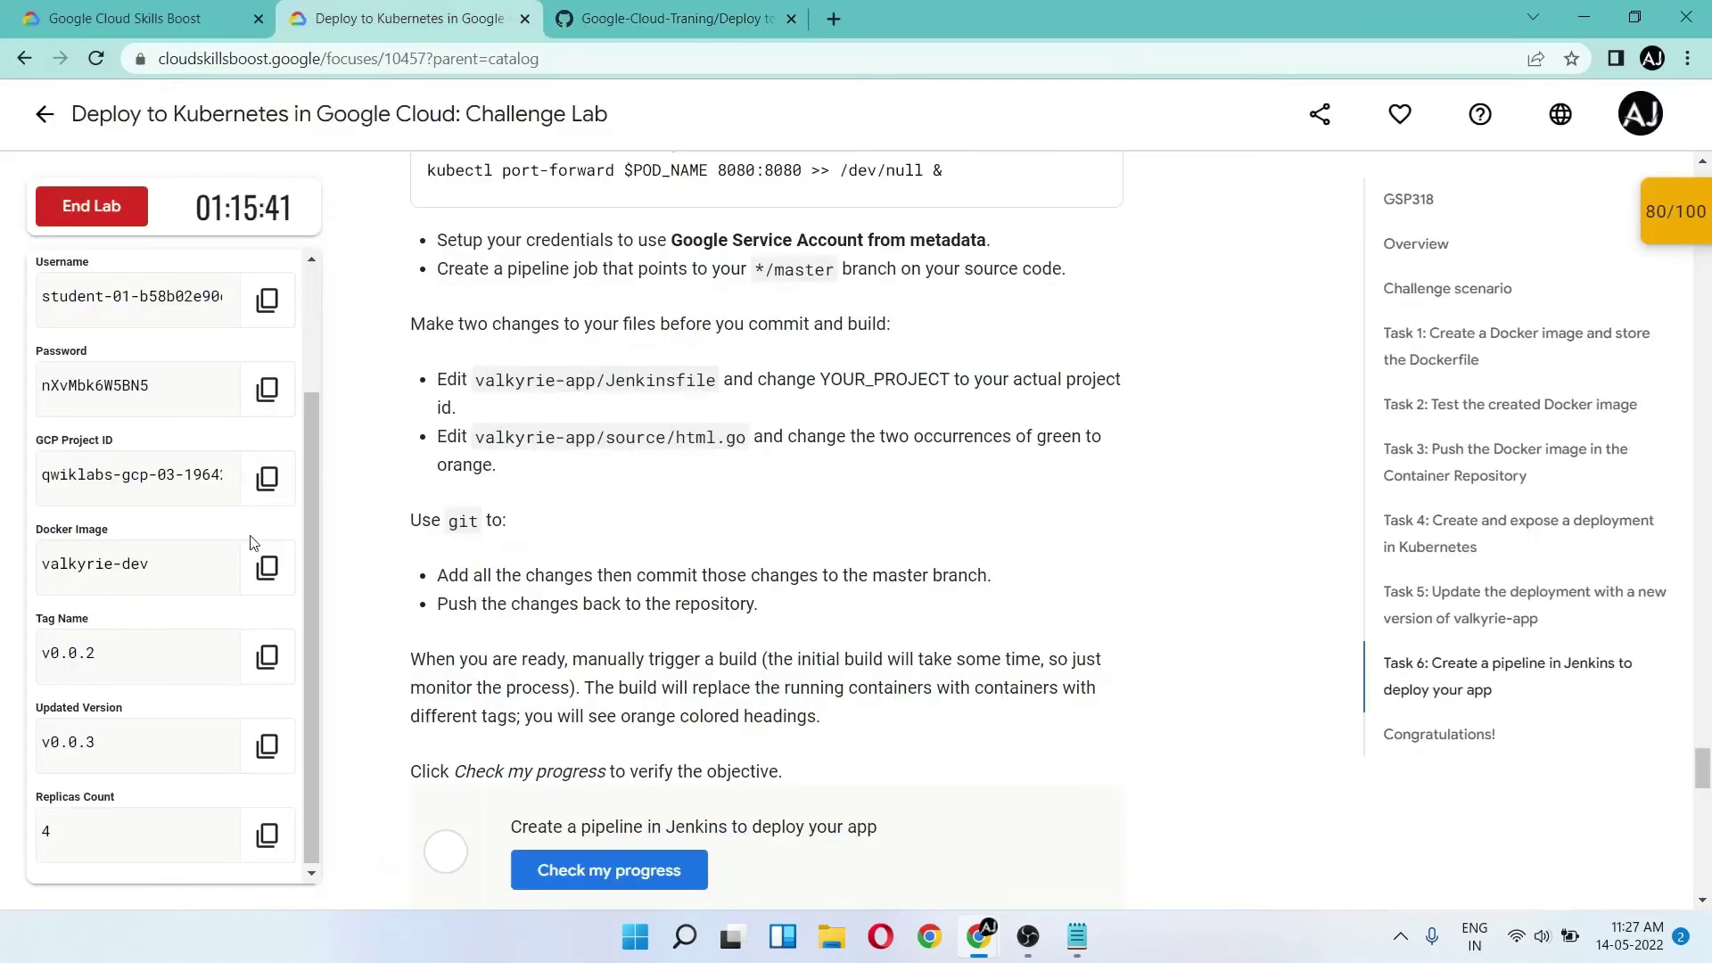
click(264, 492)
key(alt+Tab)
key(ctrl+v)
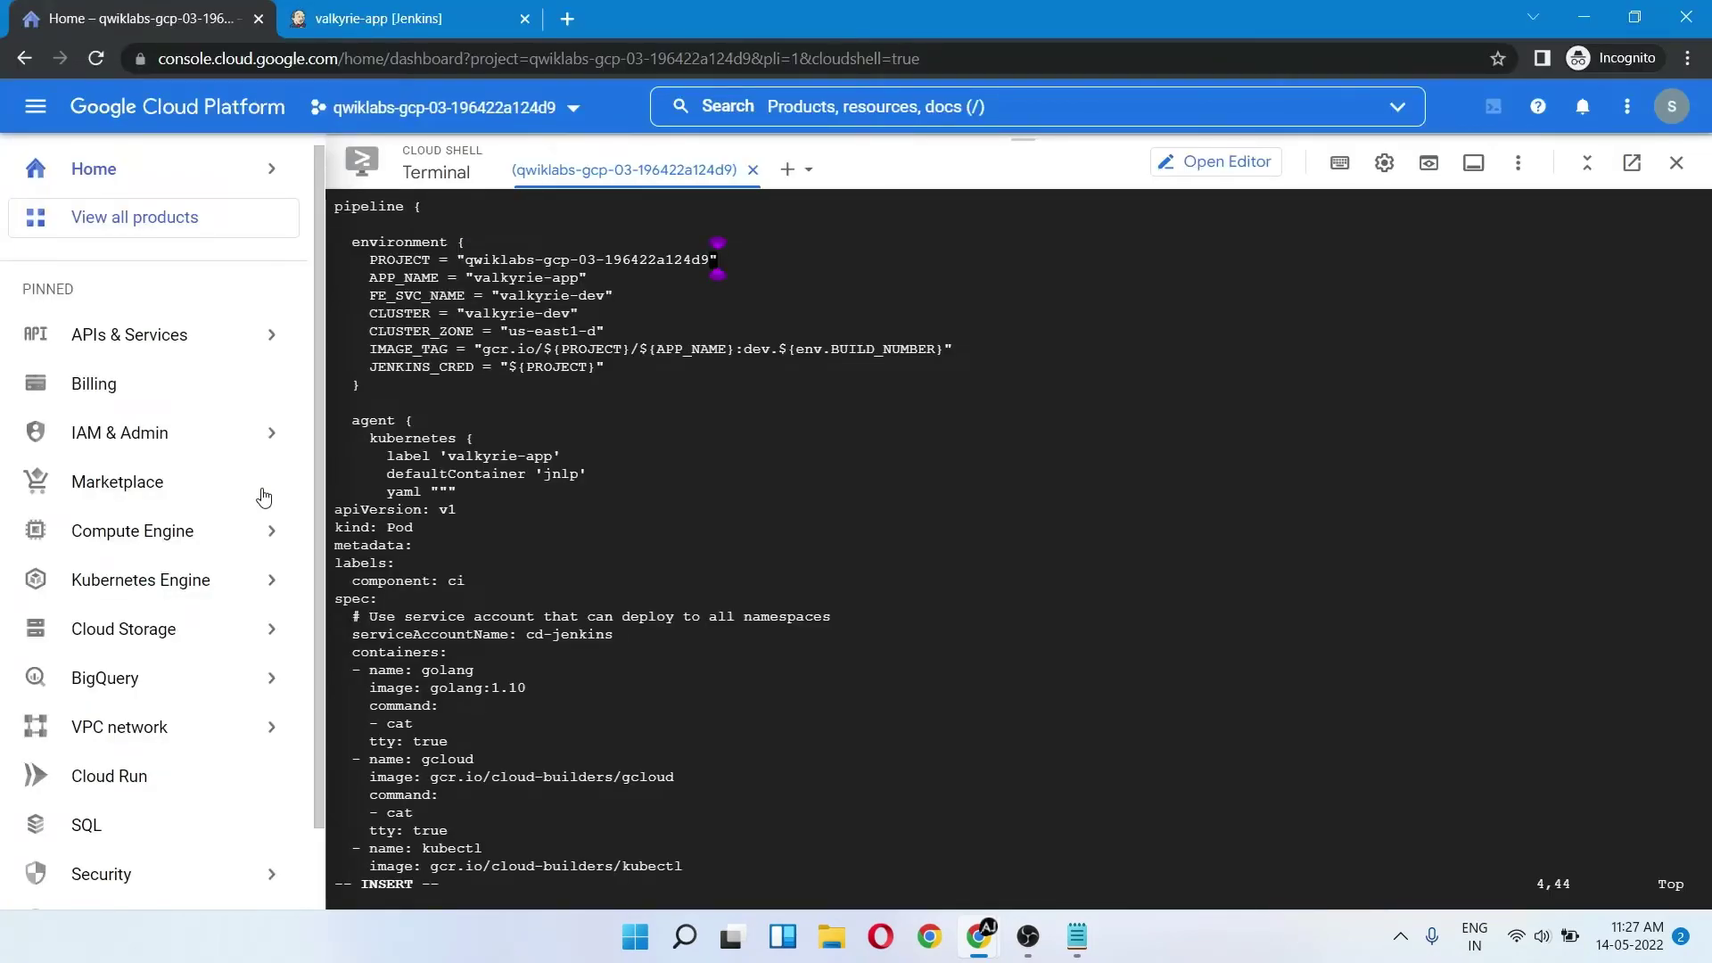
key(Escape)
text(:wq)
key(Return)
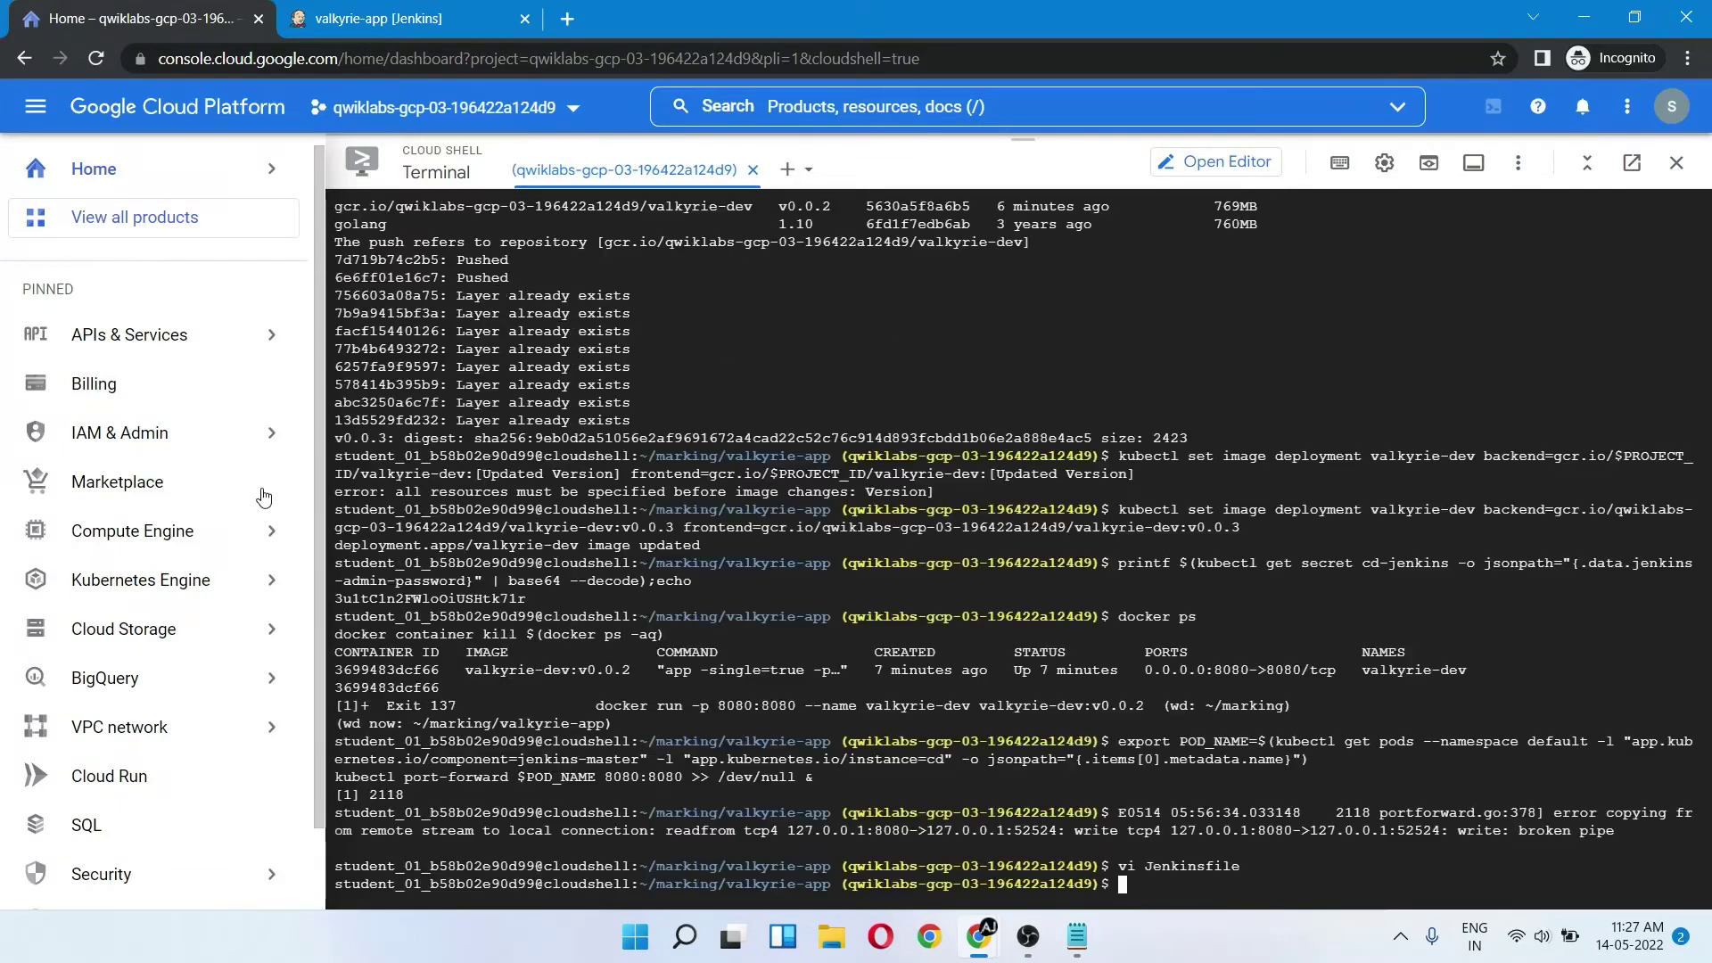
key(alt+Tab)
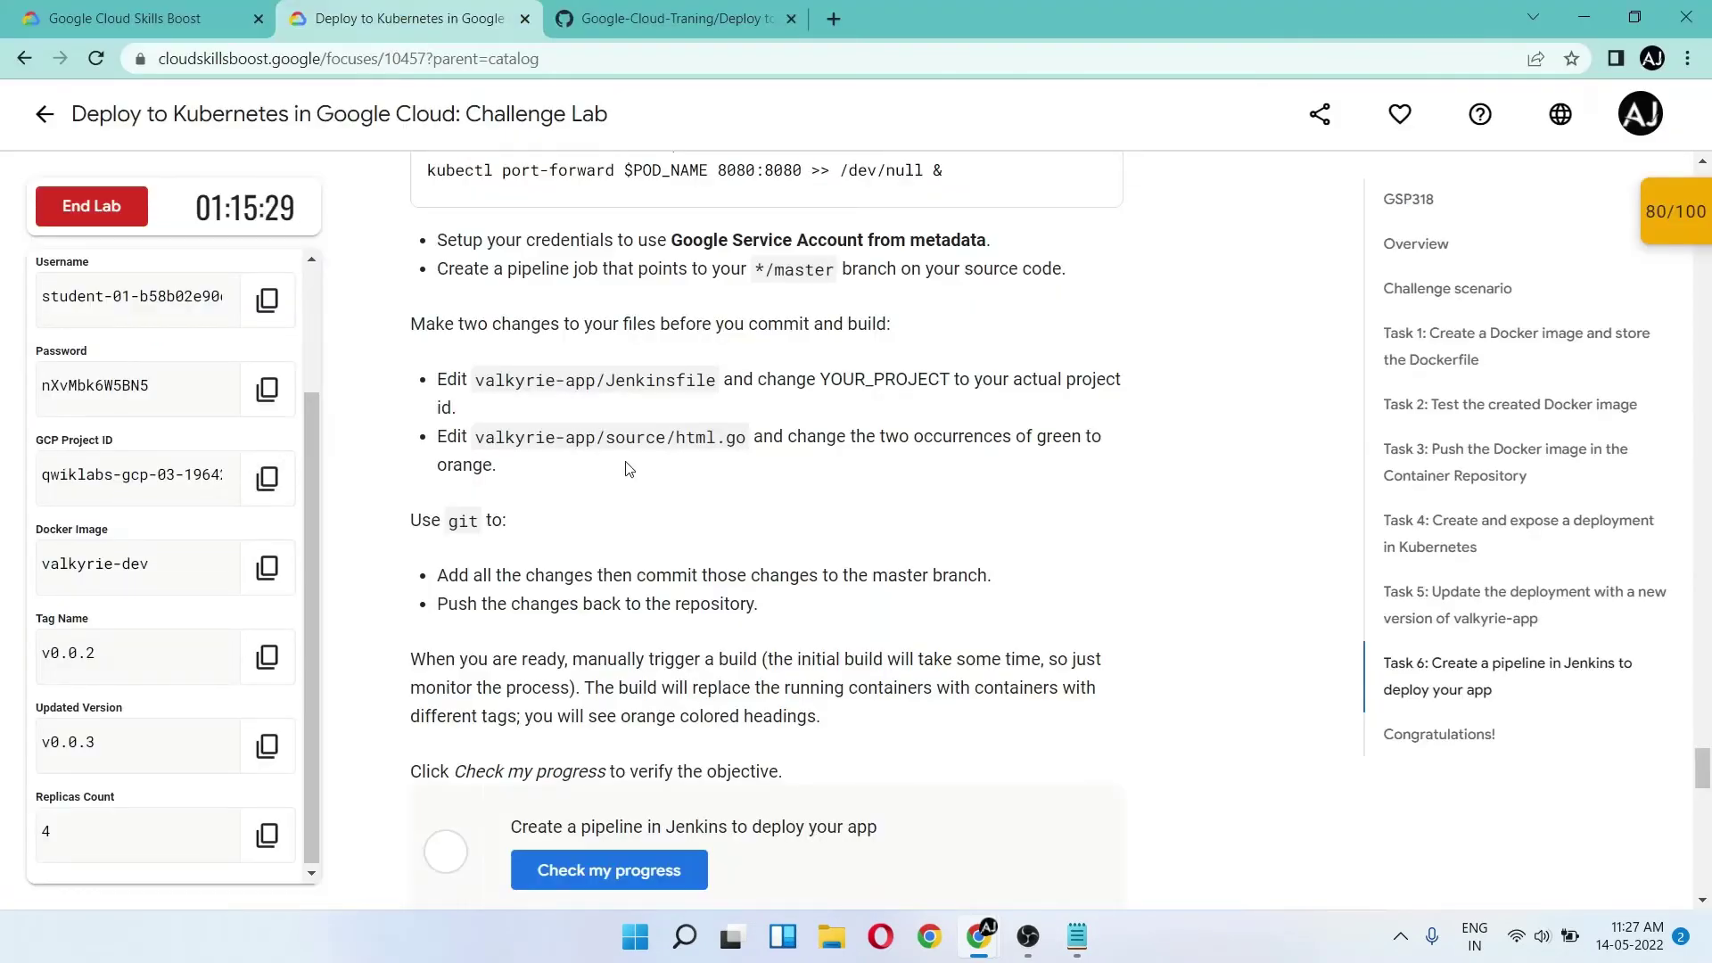
- Open source/html.go in vi and change the first heading colour from green to orange
drag(605, 443, 737, 442)
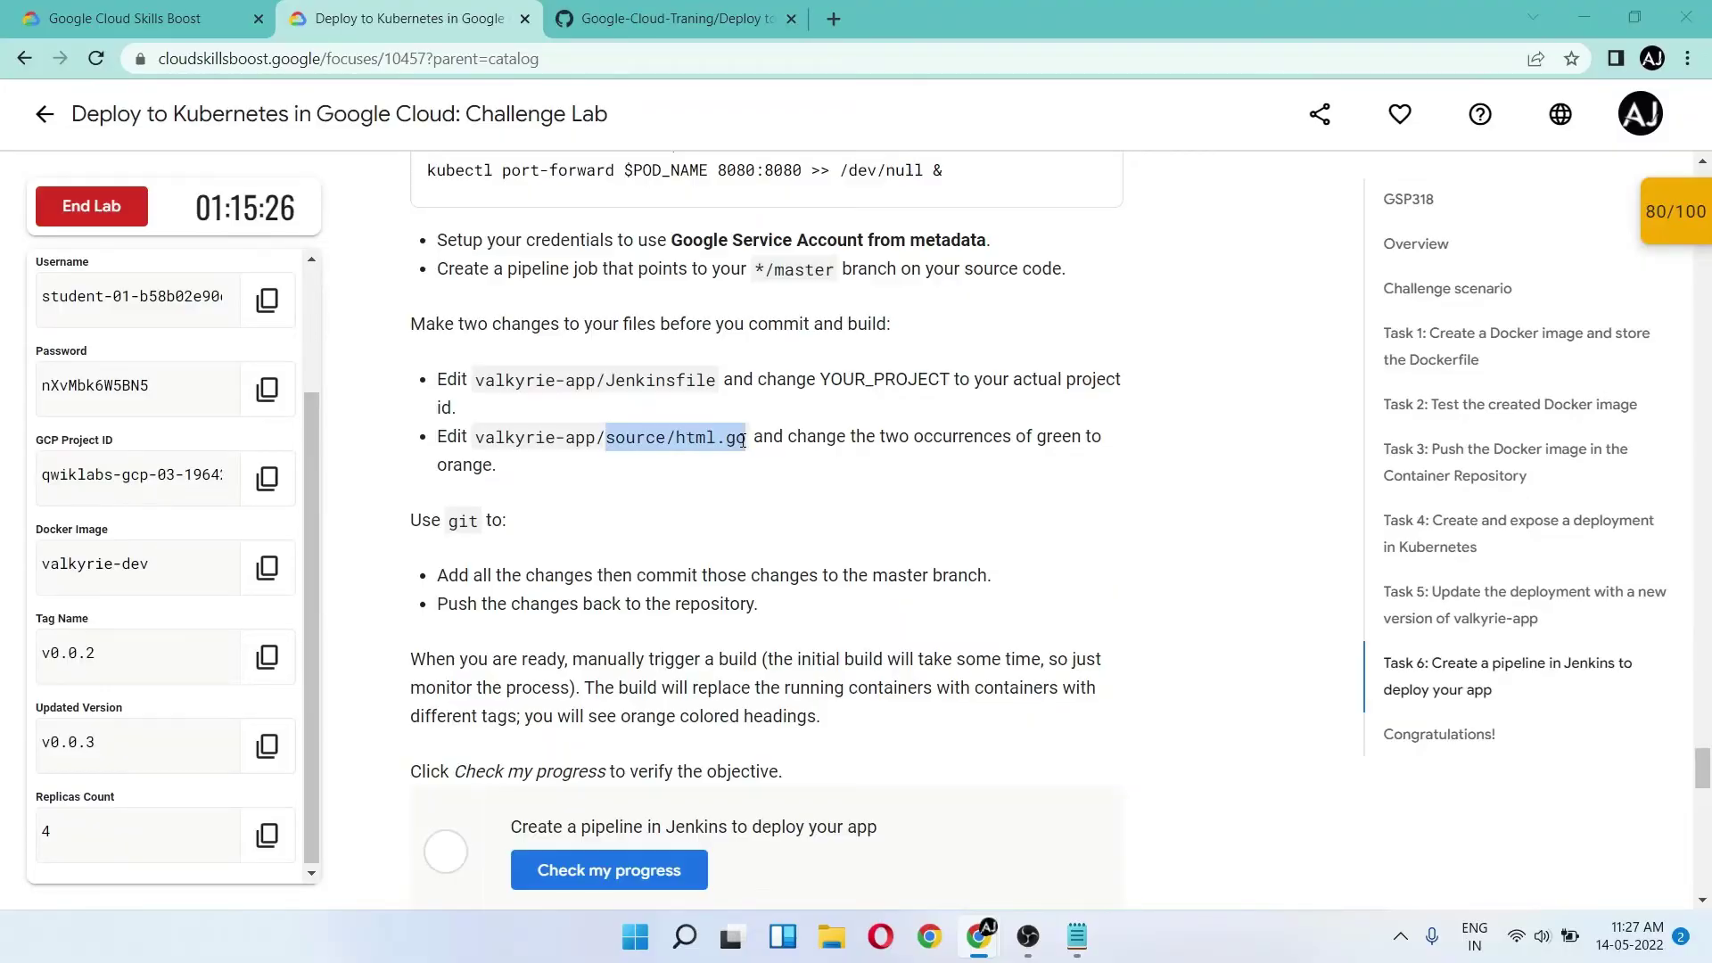
key(alt+Tab)
text(vi)
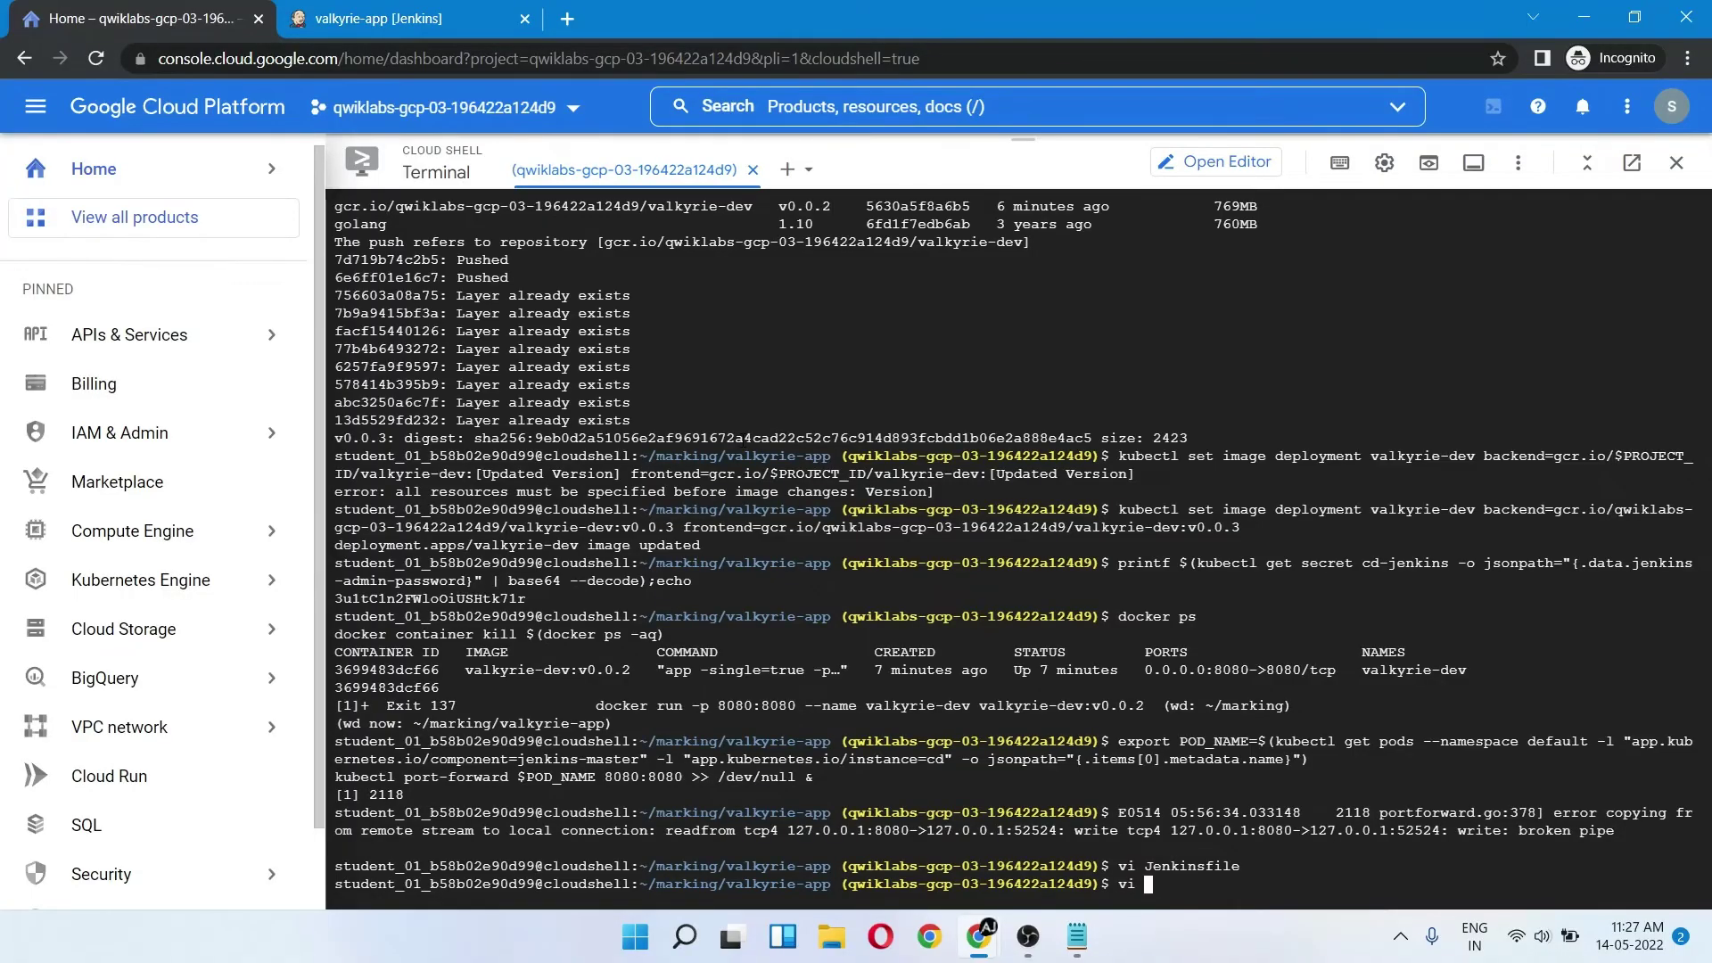
key(ctrl+v)
key(Return)
scroll(743, 440, down, 7)
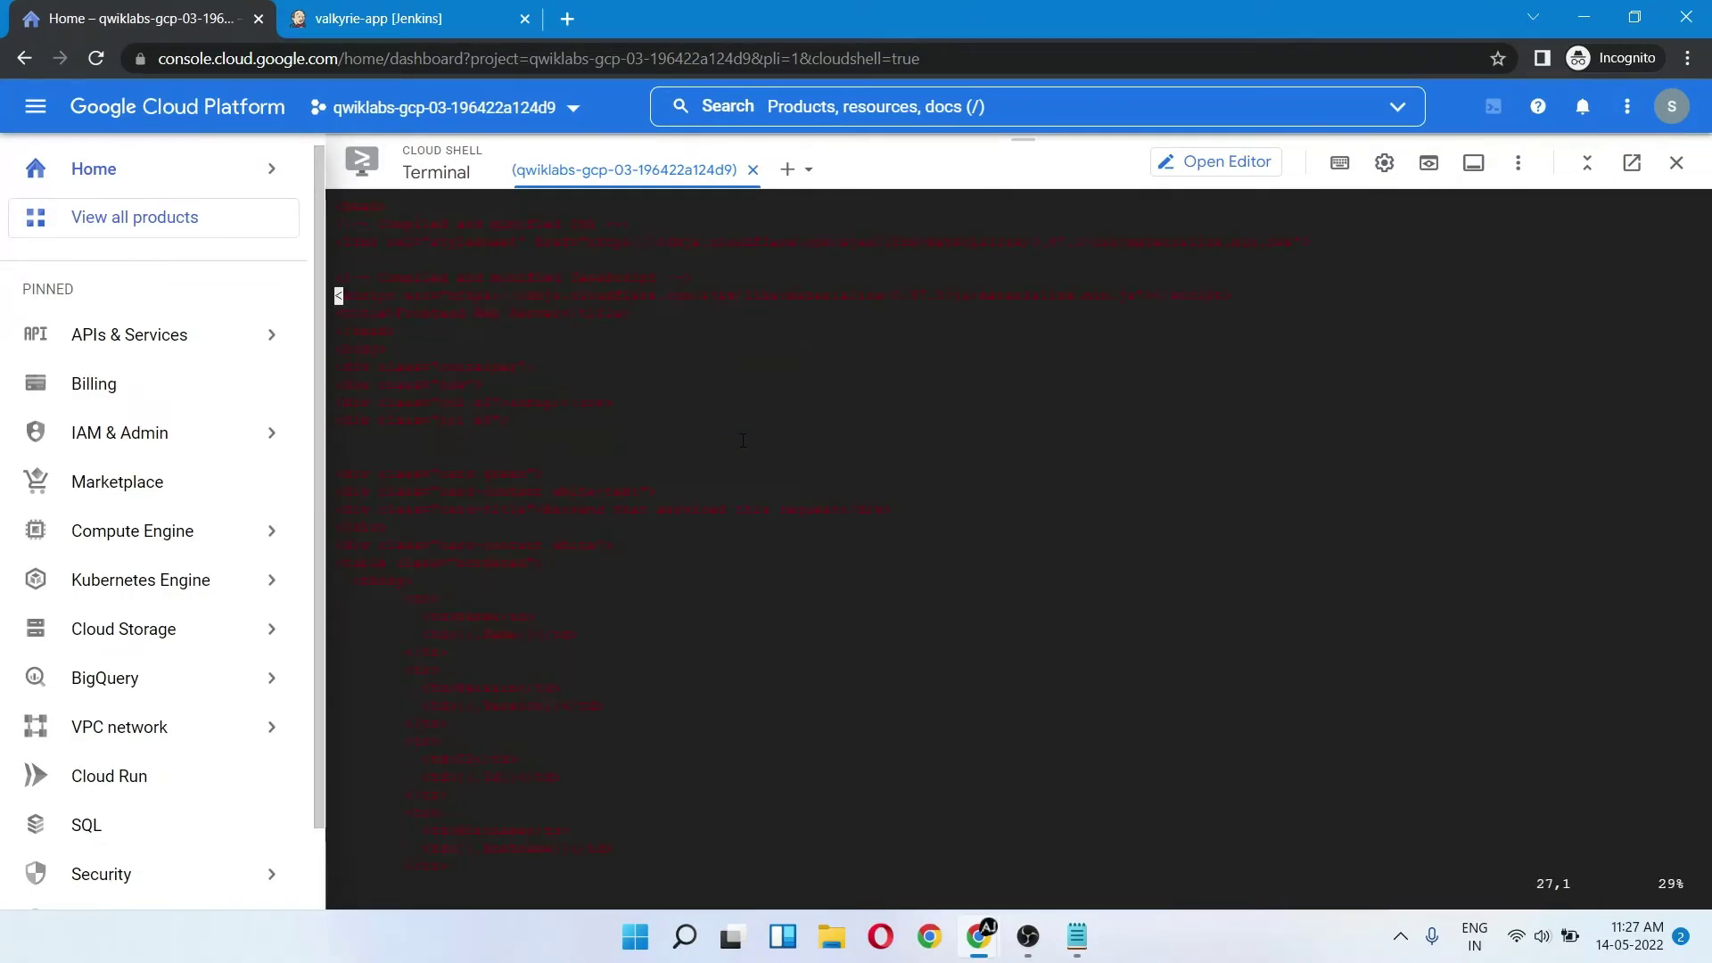
click(486, 475)
key(alt+Tab)
double_click(462, 464)
key(alt+Tab)
key(ctrl+v)
- Change the second green heading colour to orange and save with :wq
click(596, 571)
scroll(597, 571, down, 8)
click(495, 836)
key(ctrl+v)
key(Escape)
text(:wq)
key(Return)
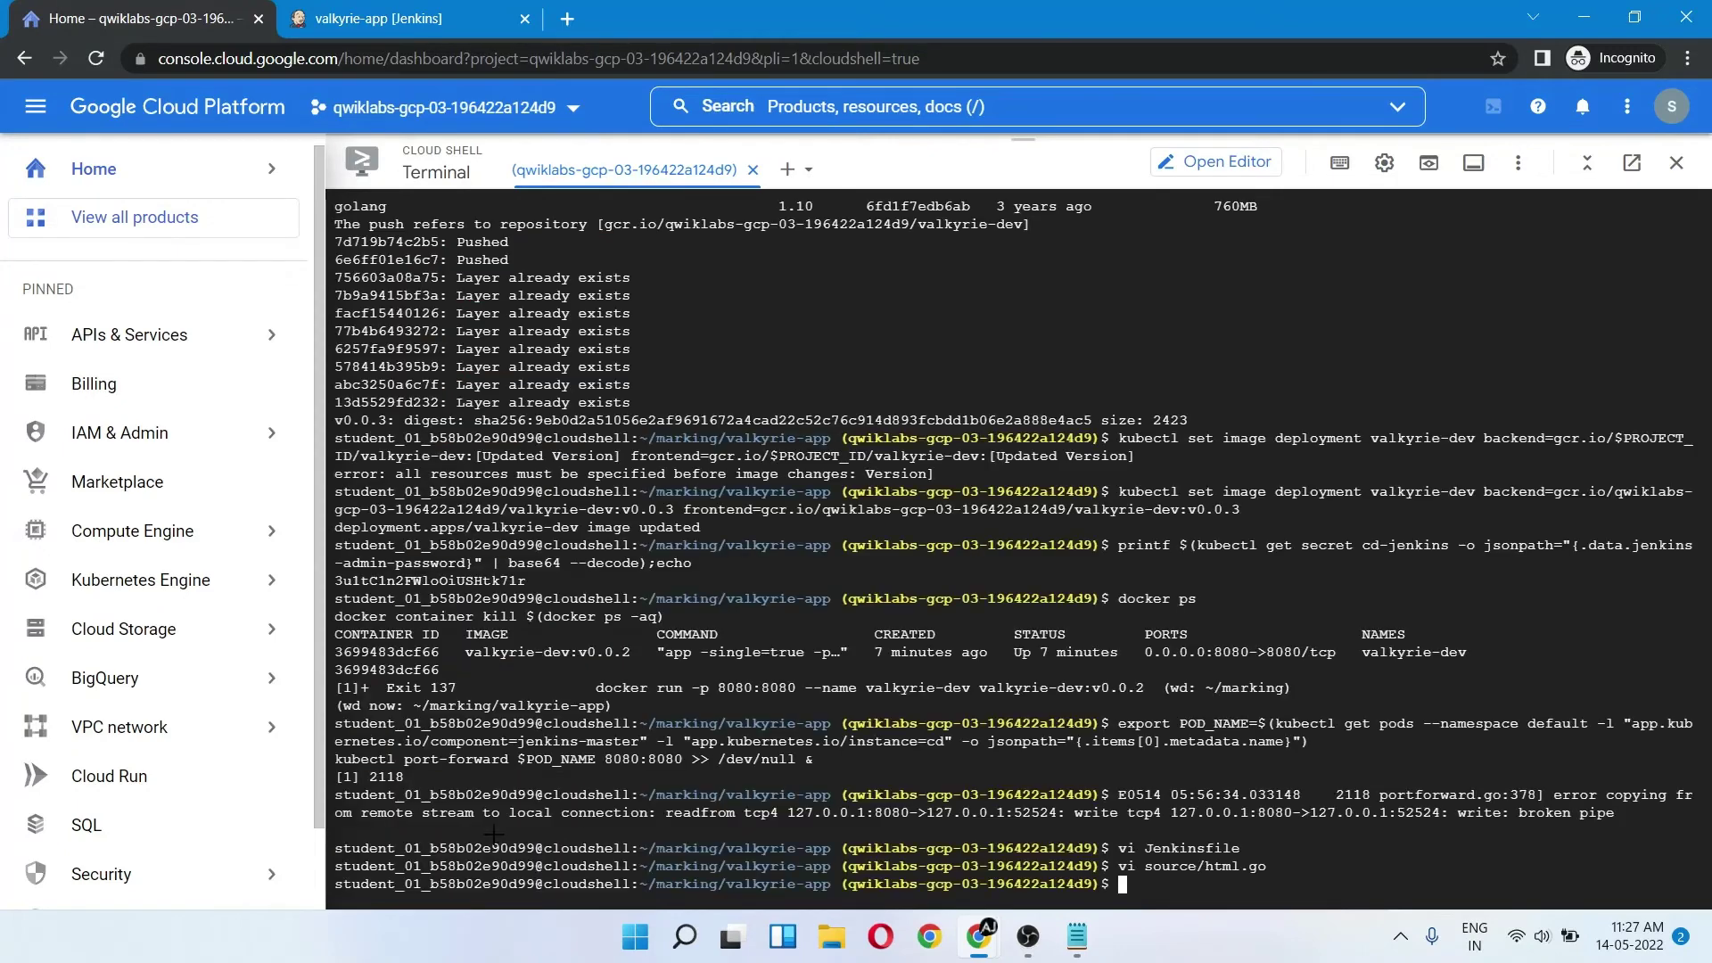
key(alt+Tab)
- Push the 'green to orange' commit to master from Cloud Shell and start valkyrie-app build #1
click(698, 27)
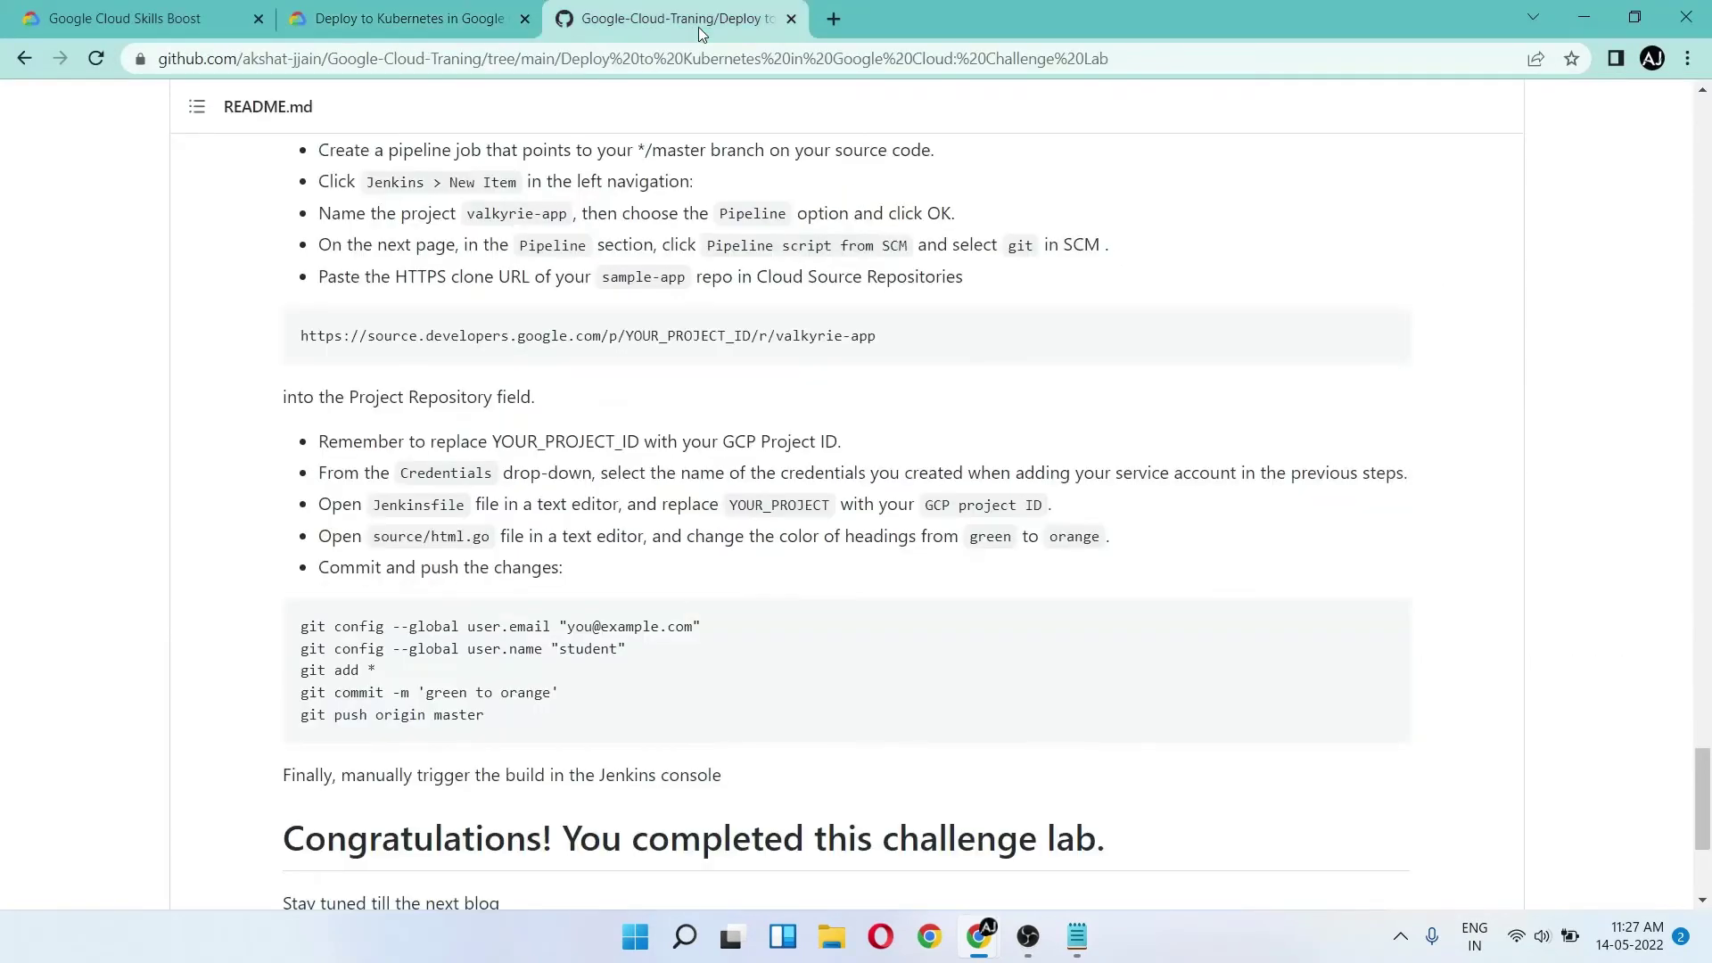
scroll(715, 469, down, 4)
scroll(458, 448, up, 1)
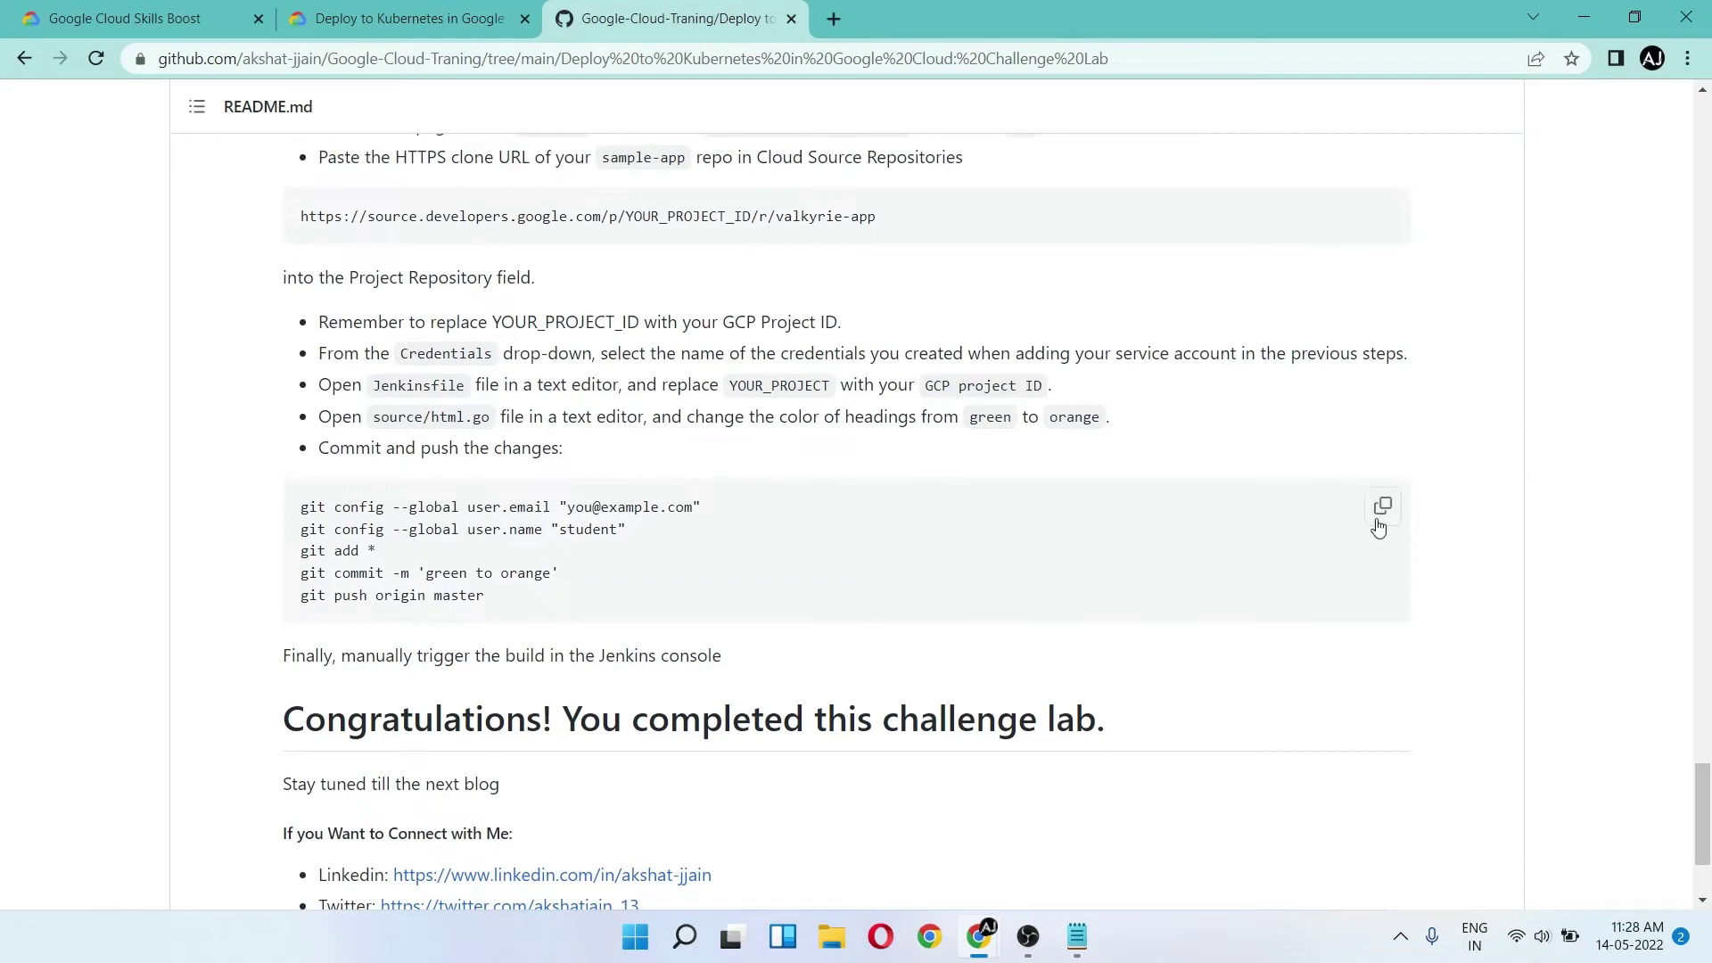
click(1378, 525)
key(alt+Tab)
key(ctrl+v)
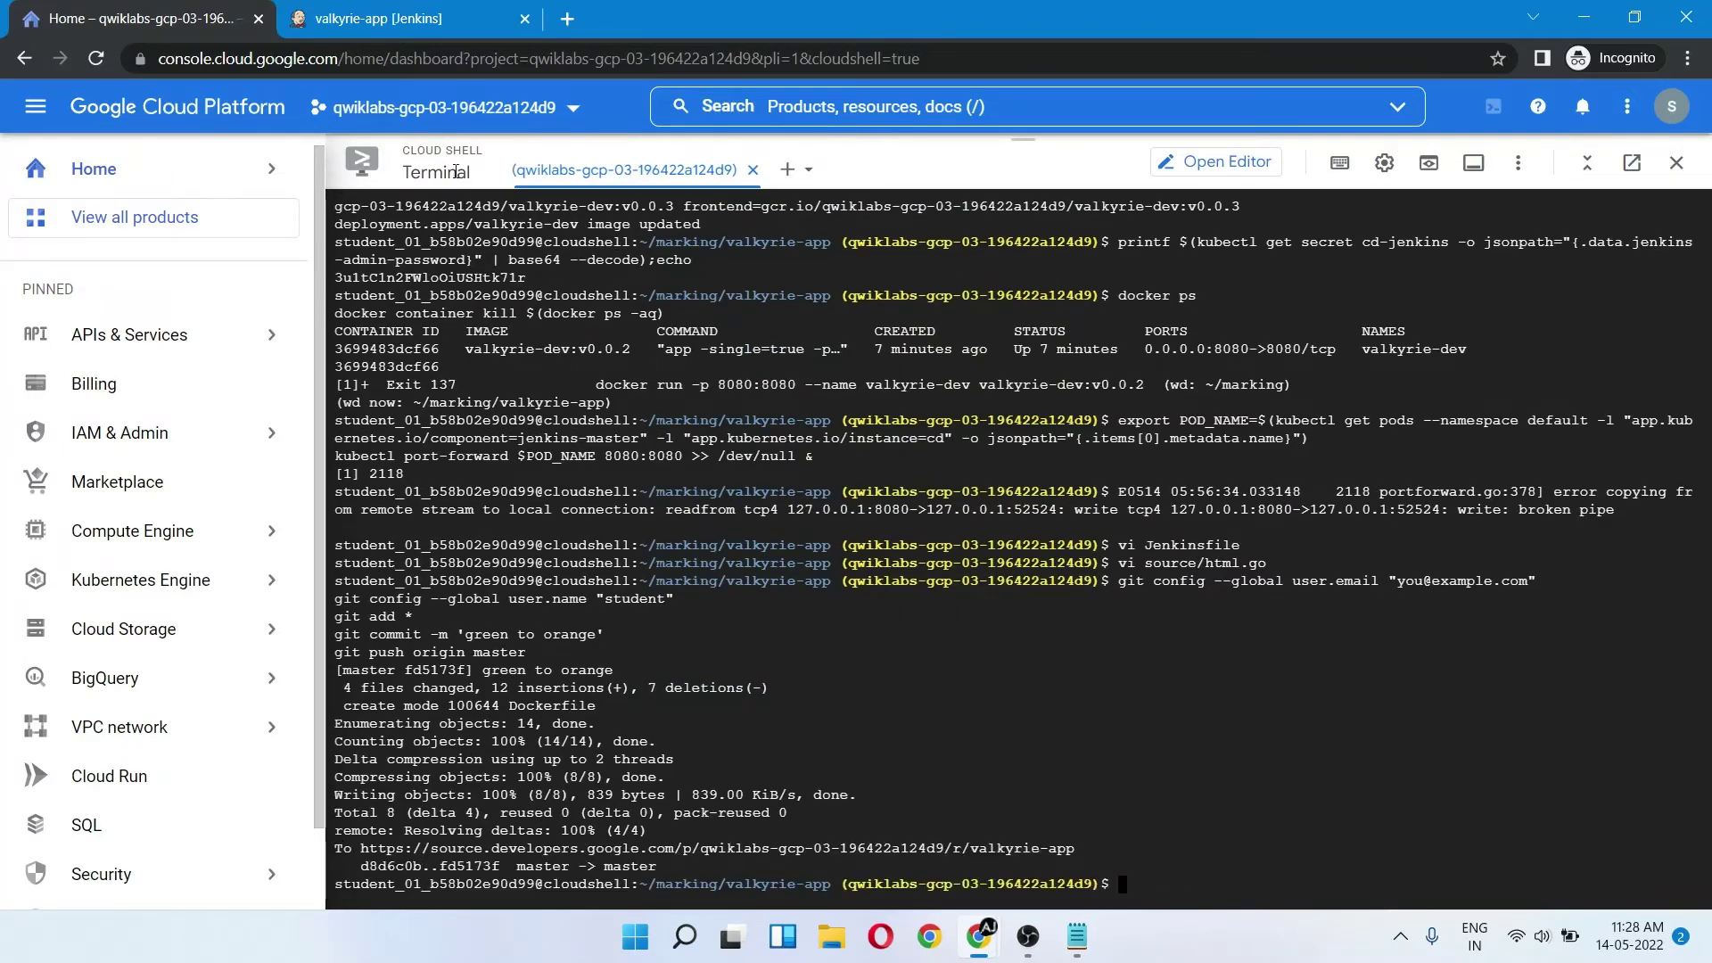
key(ctrl+Tab)
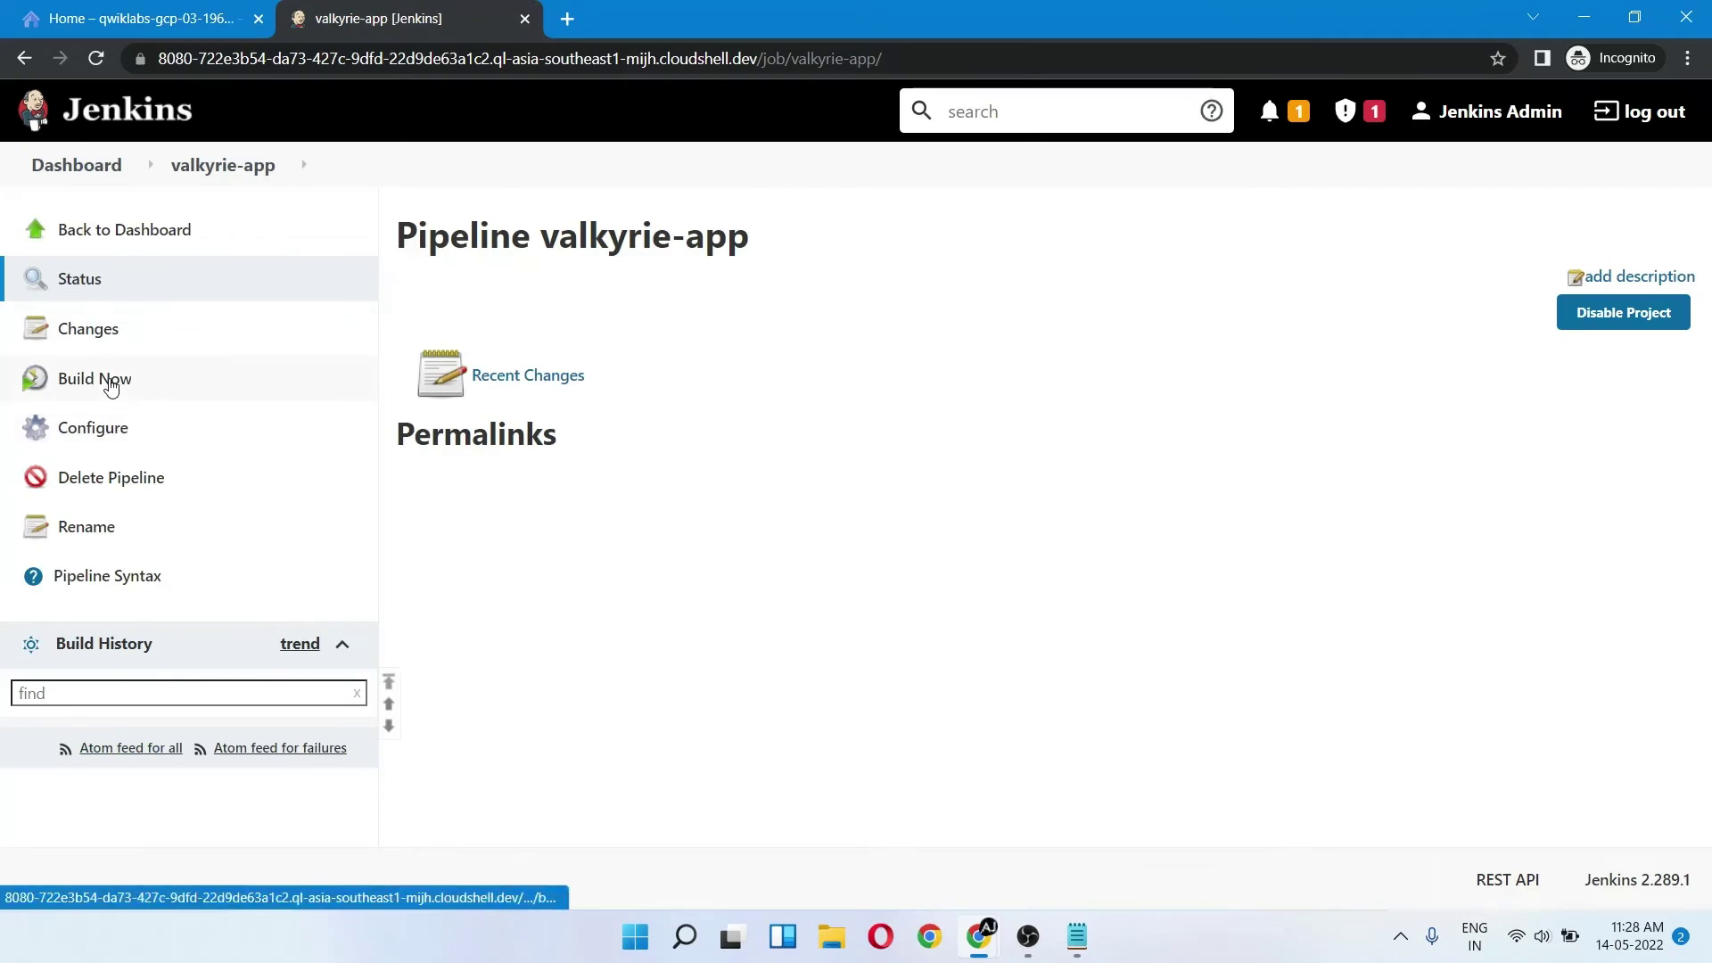
click(108, 380)
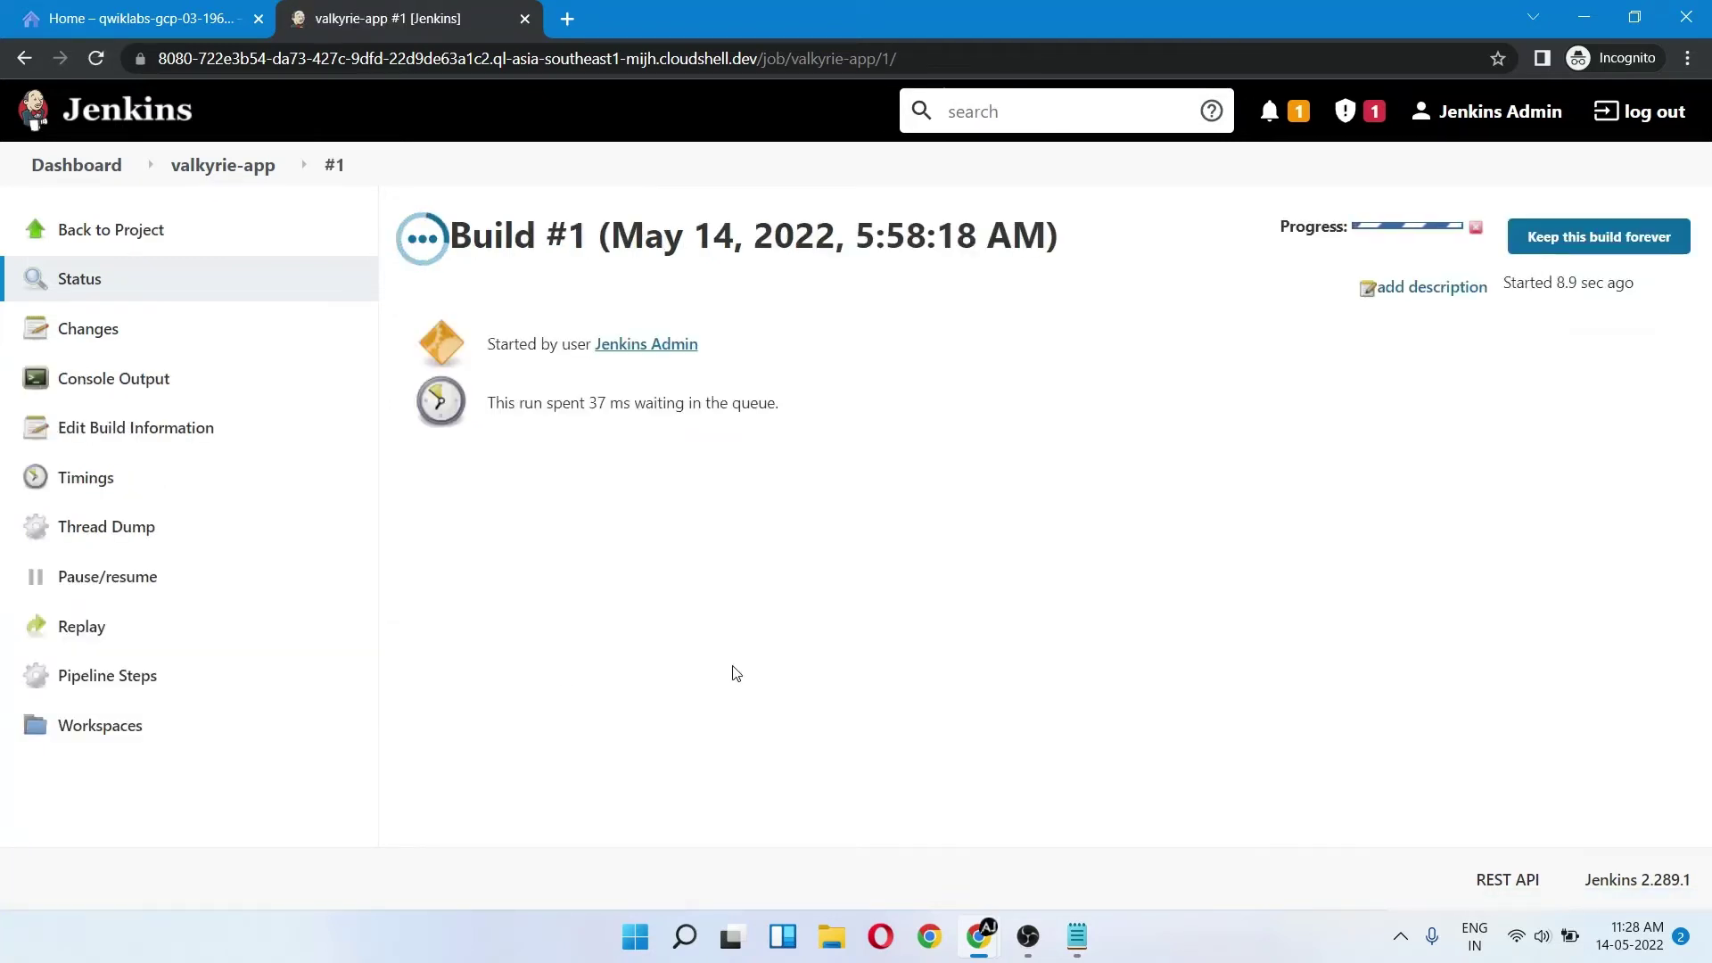
- Find the README instruction about triggering the build, then run the Task 6 progress check
key(alt+Tab)
scroll(473, 562, down, 1)
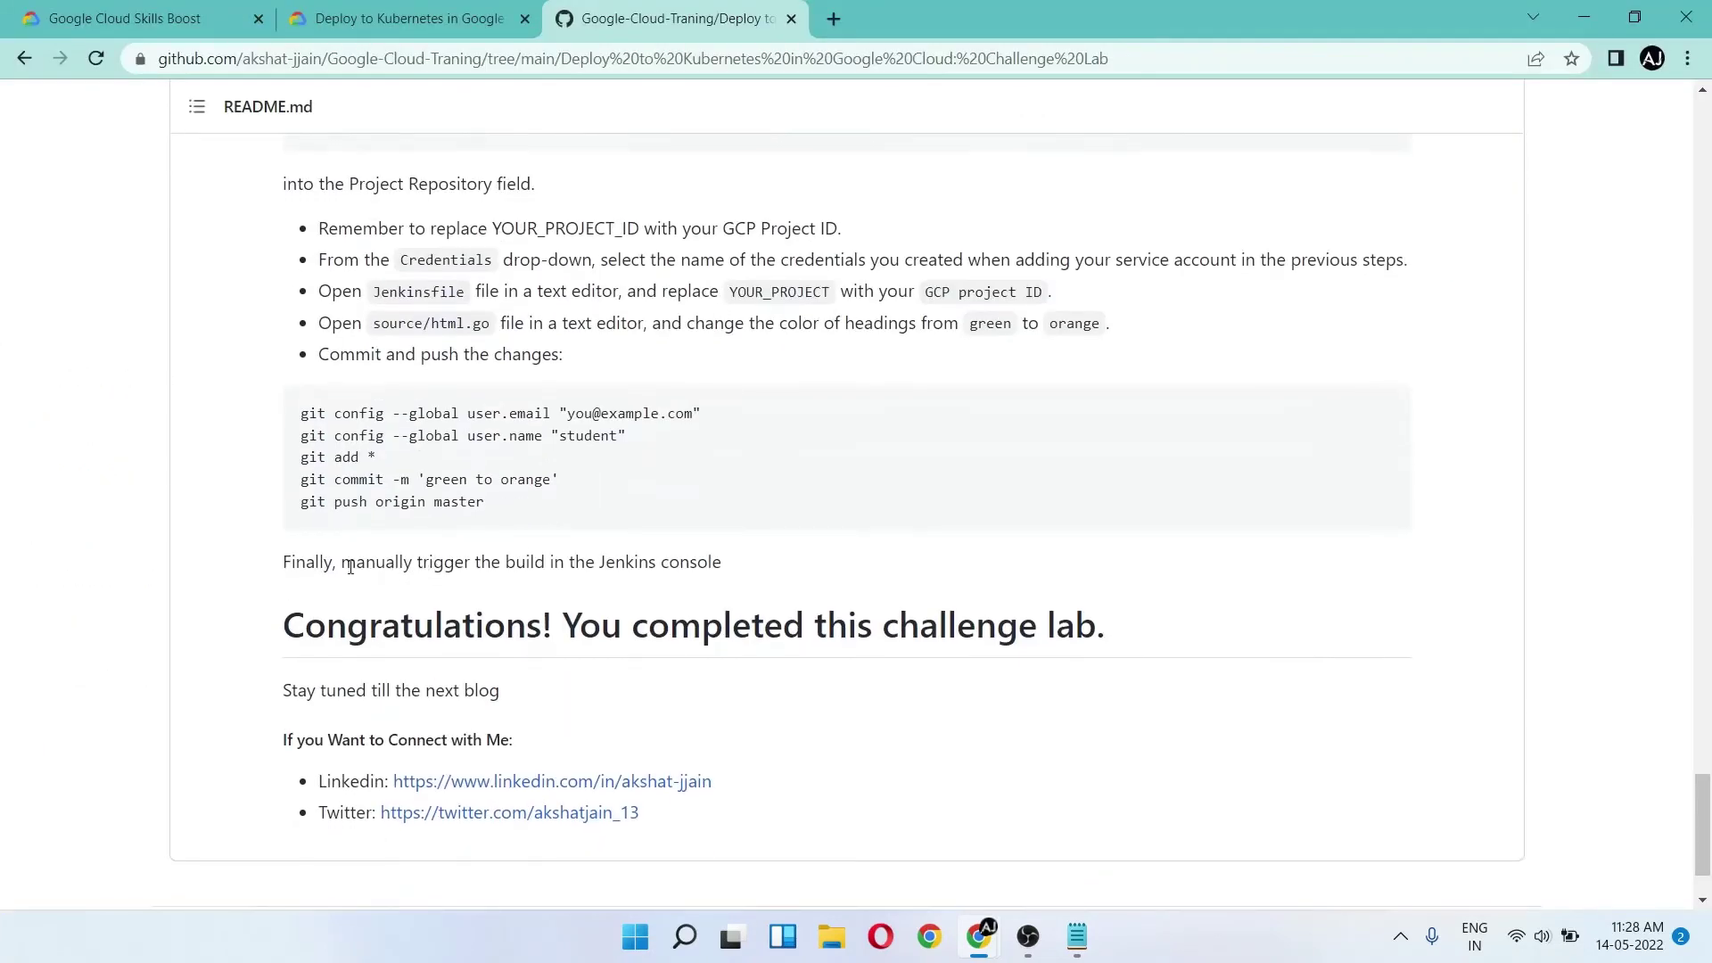
drag(343, 563, 718, 563)
key(ctrl+shift+Tab)
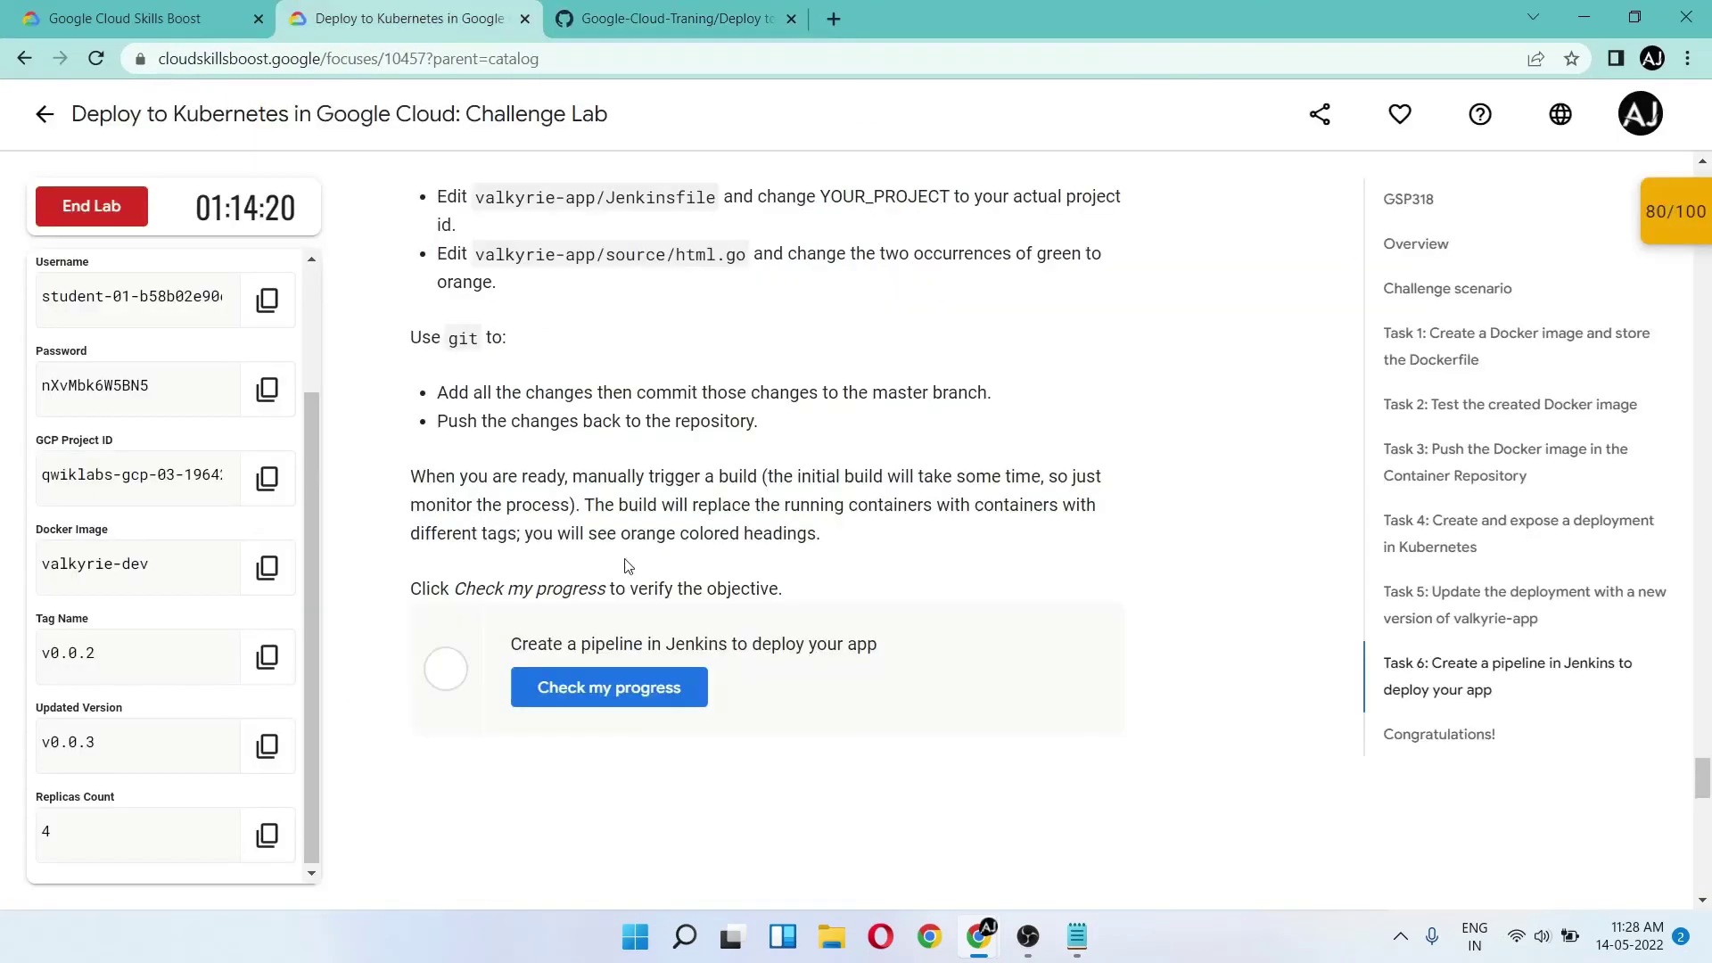
scroll(627, 566, down, 2)
click(605, 512)
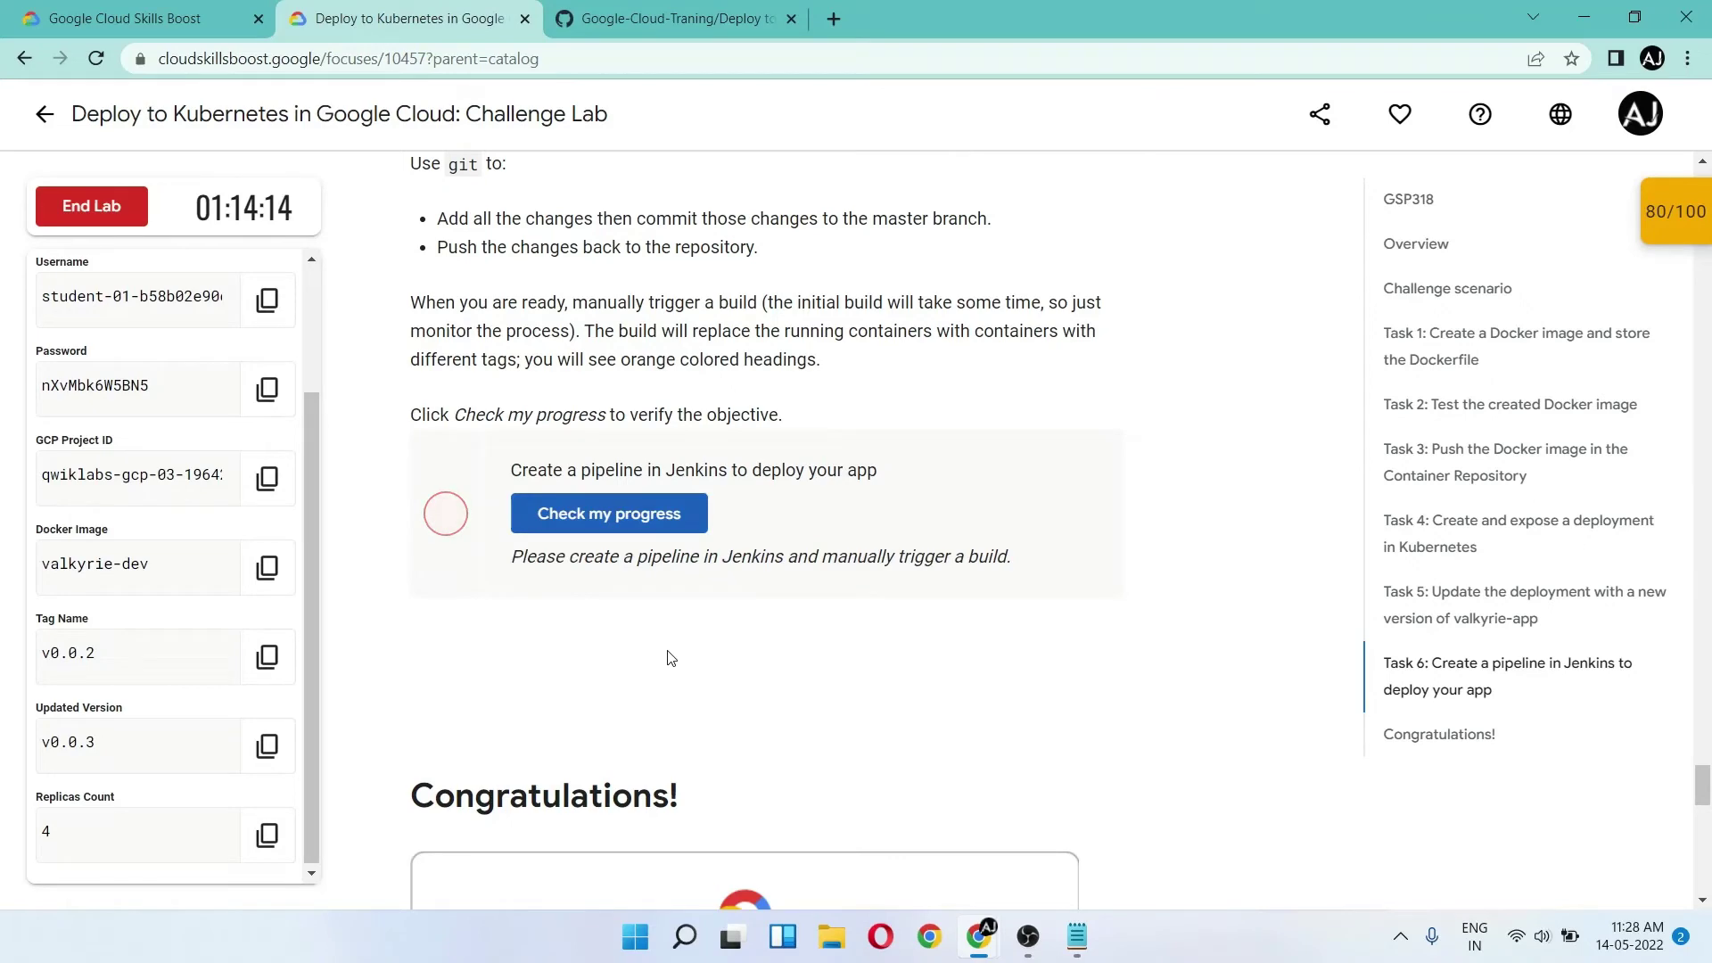
- Re-run the Task 6 check twice and bring Jenkins back to the valkyrie-app project page
key(alt+Tab)
key(alt+Tab)
click(585, 522)
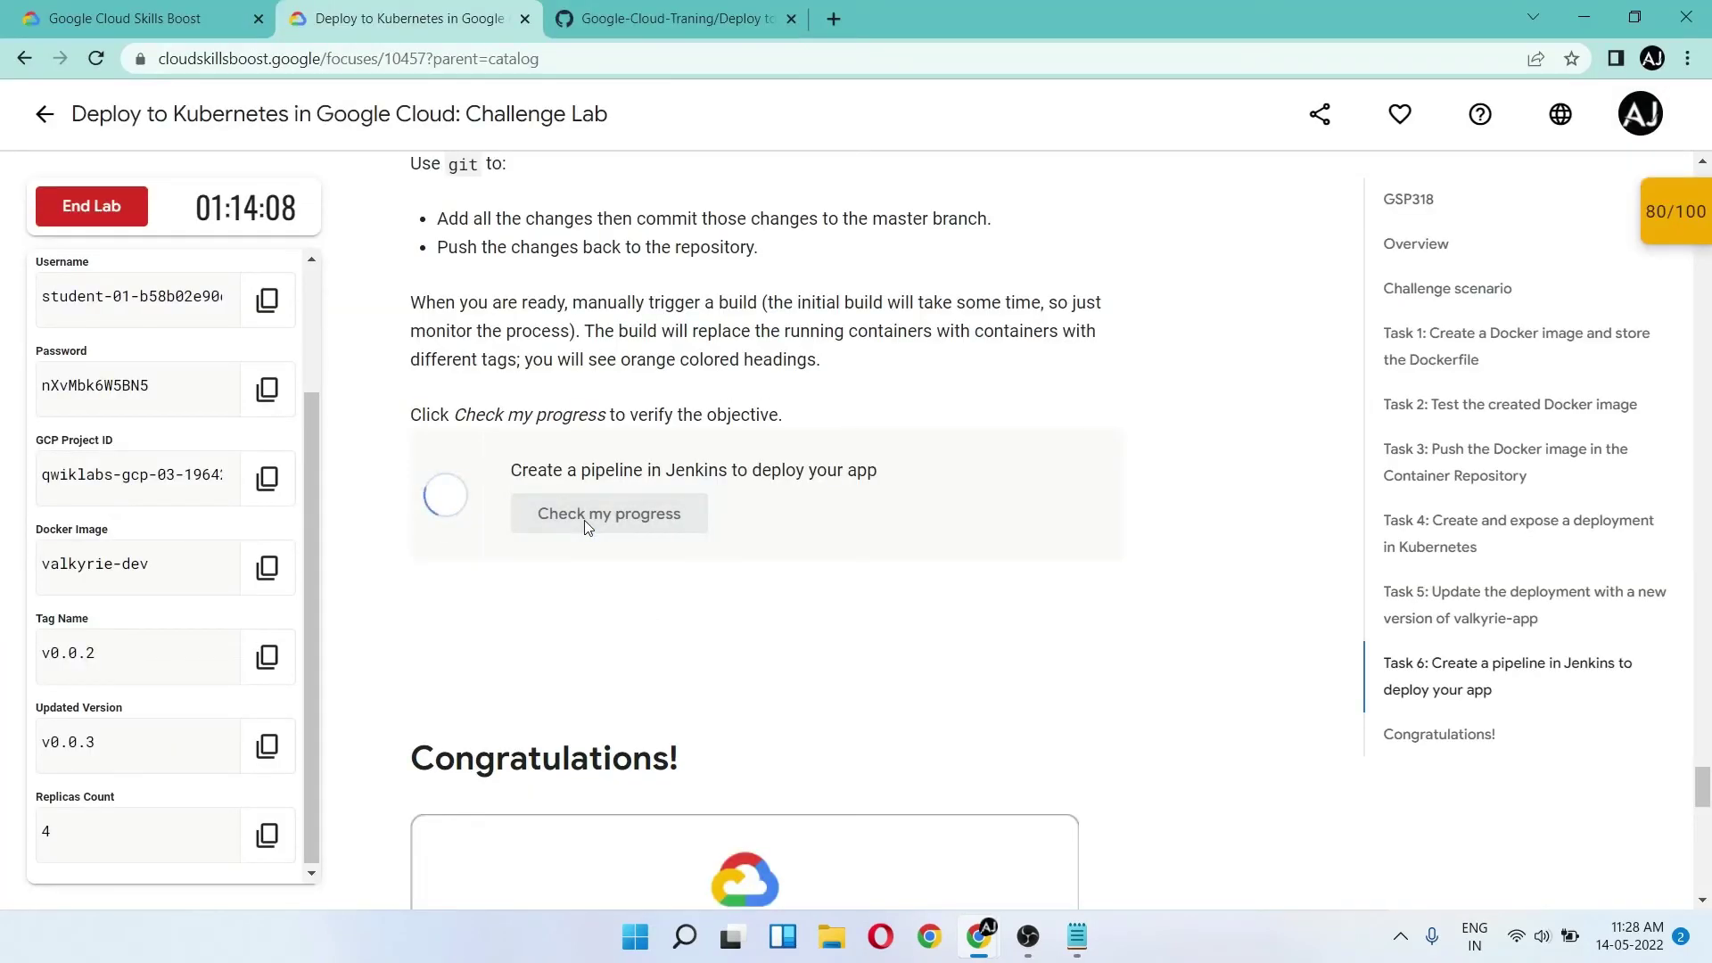
click(584, 521)
key(alt+Tab)
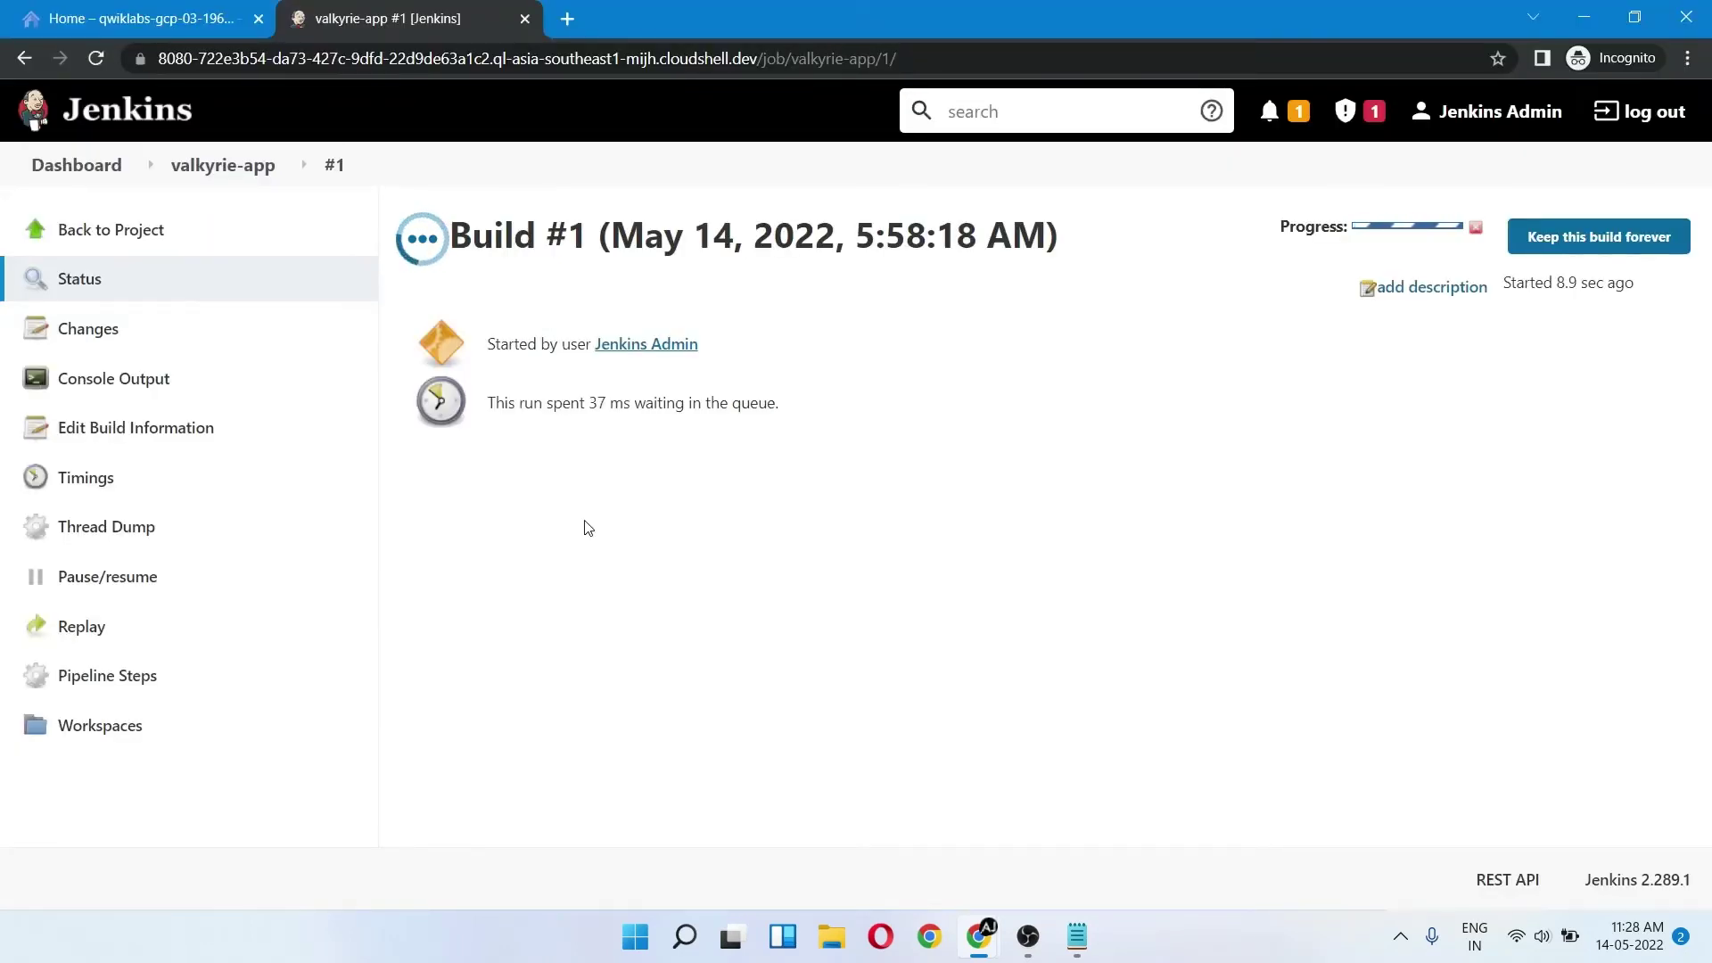
click(190, 232)
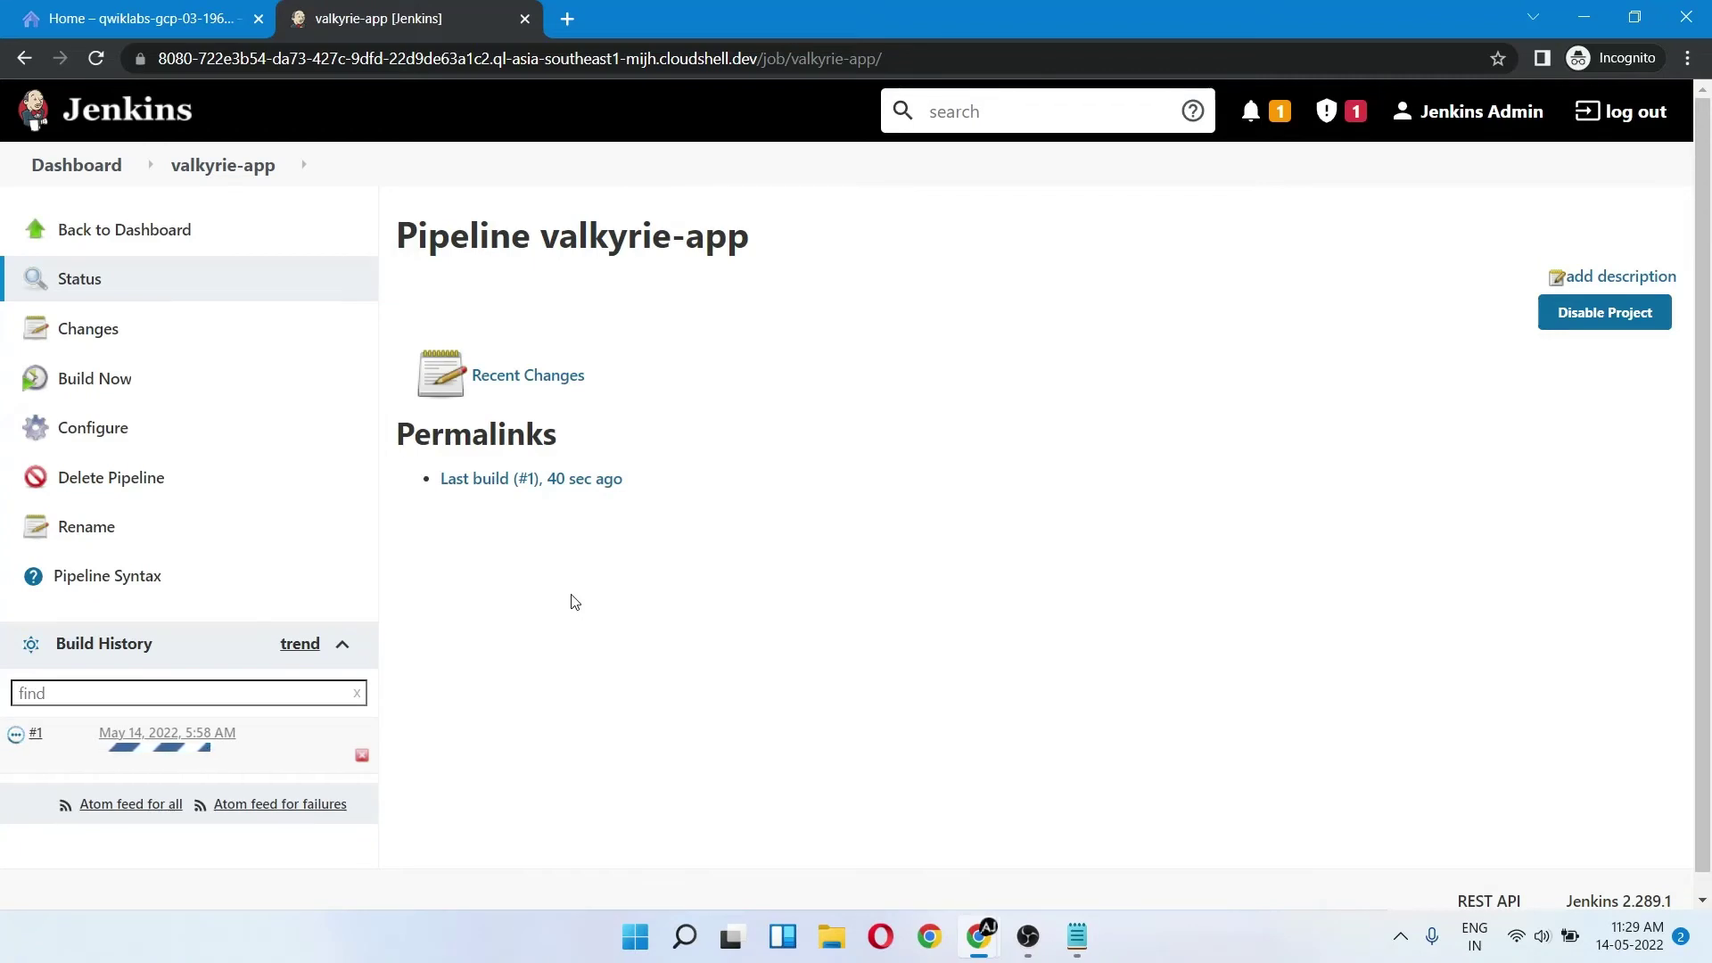
- Keep re-running the Task 6 check, still at 80/100, while watching Jenkins build #1
key(alt+Tab)
click(599, 528)
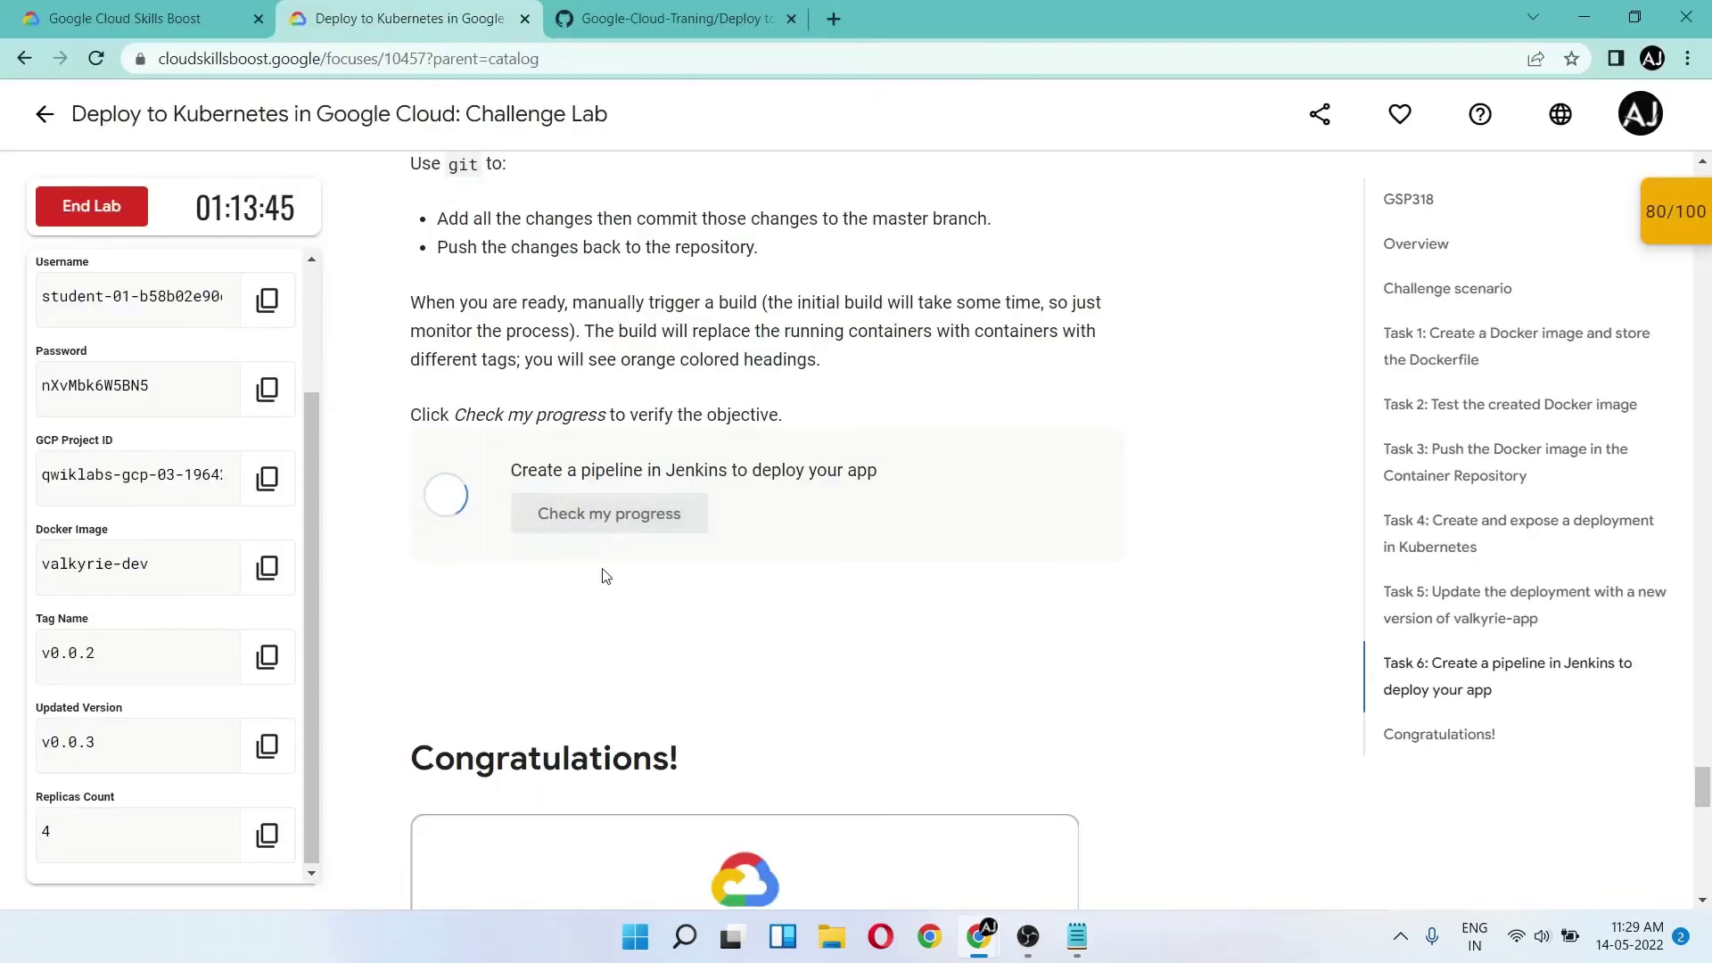
key(alt+Tab)
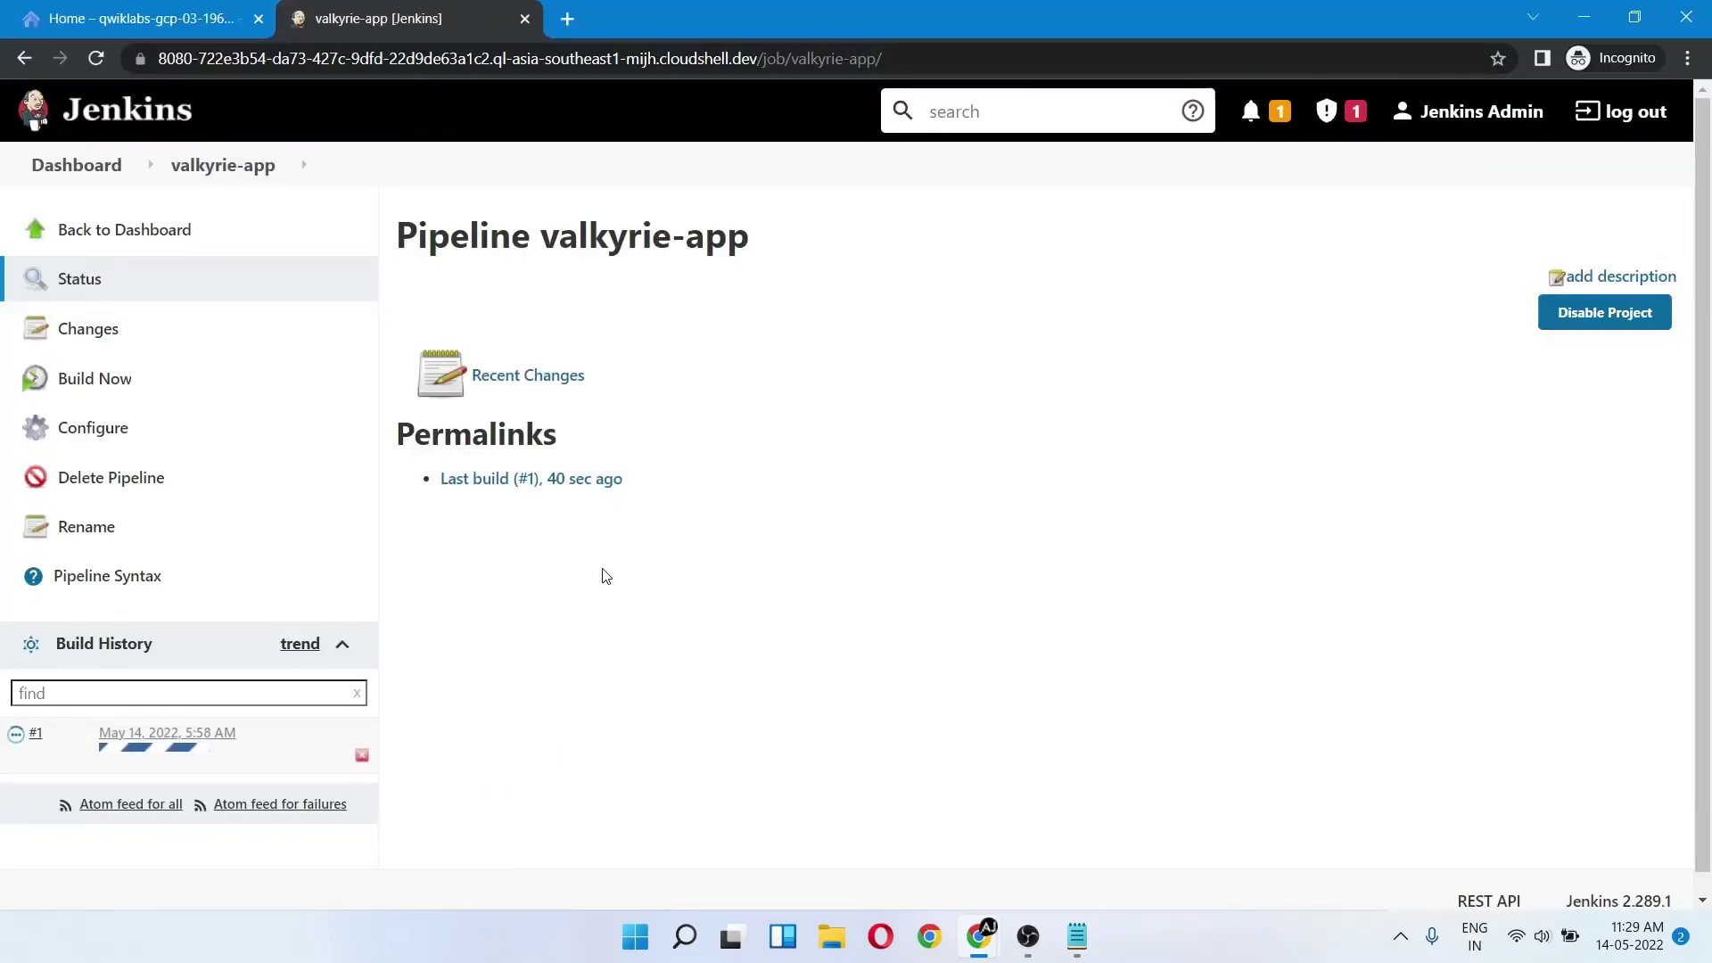
key(alt+Tab)
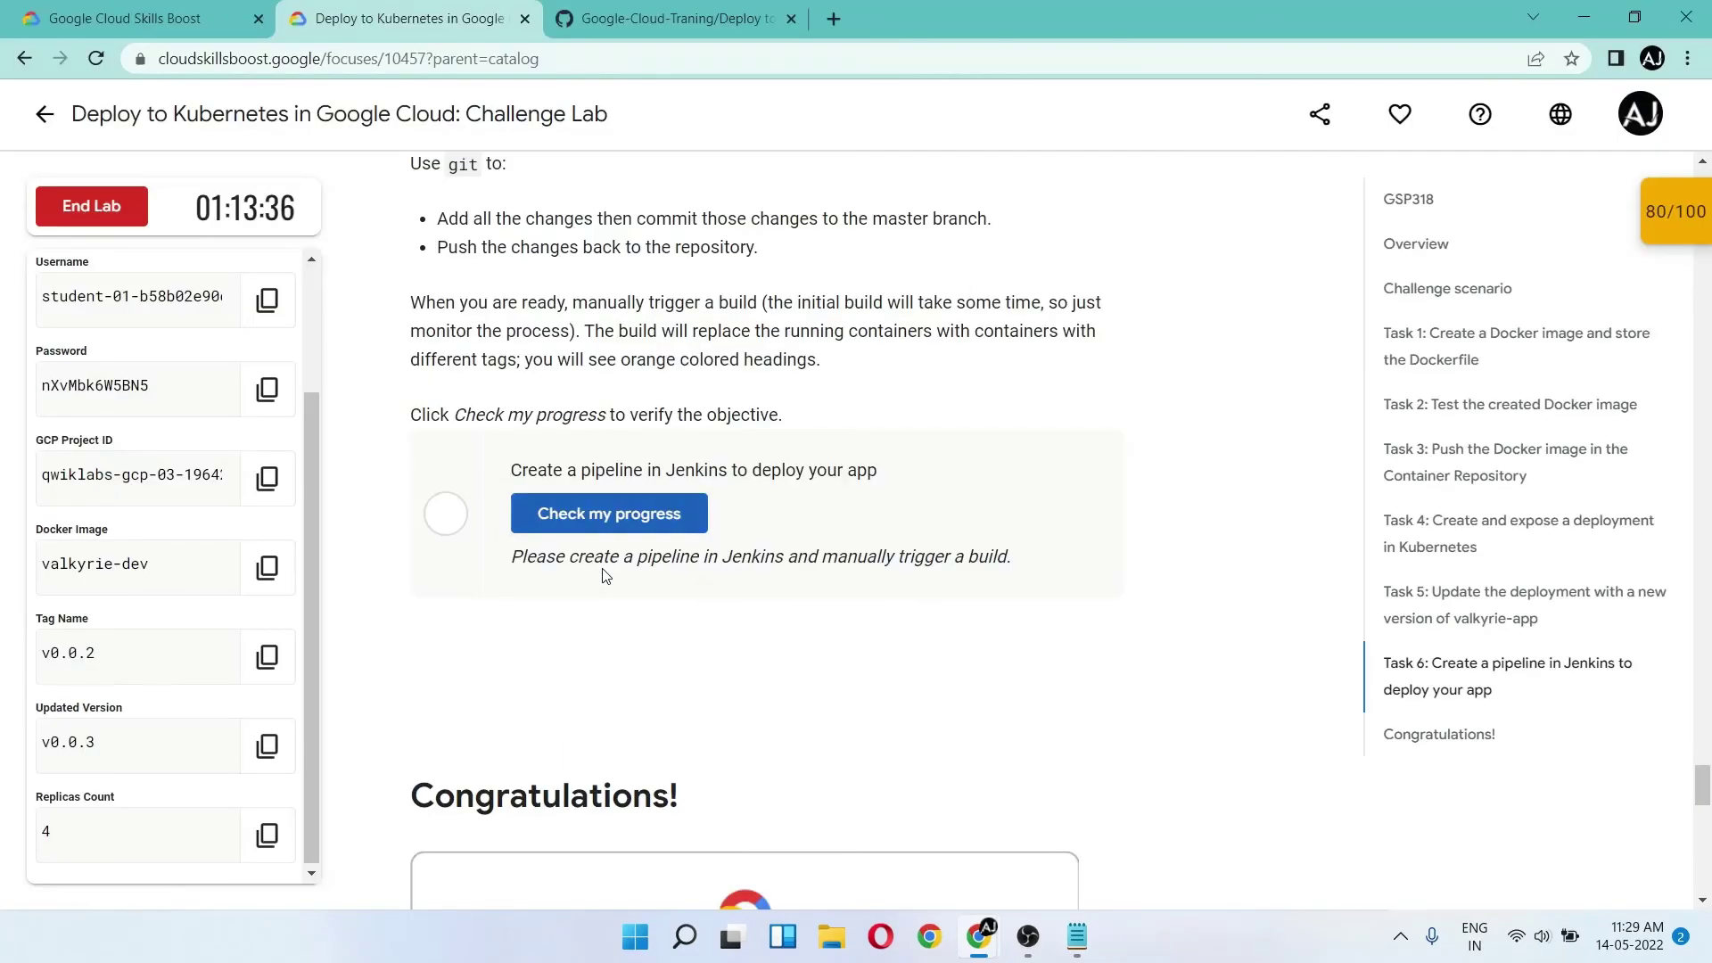
click(584, 516)
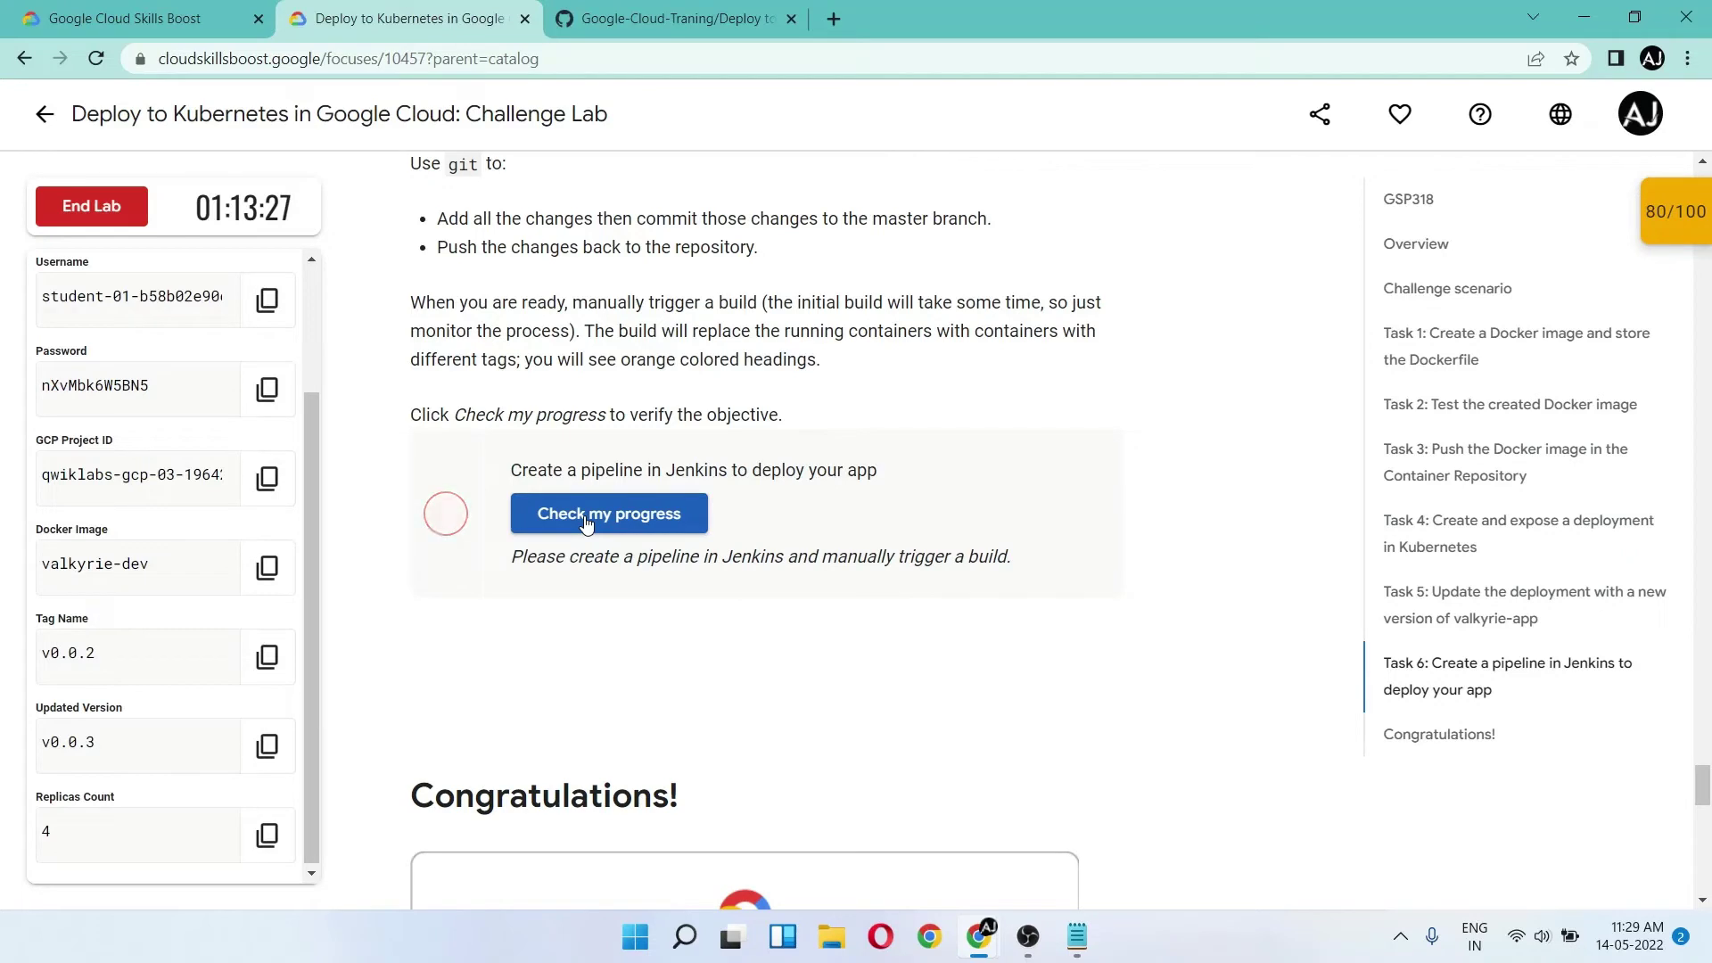
click(585, 519)
key(alt+Tab)
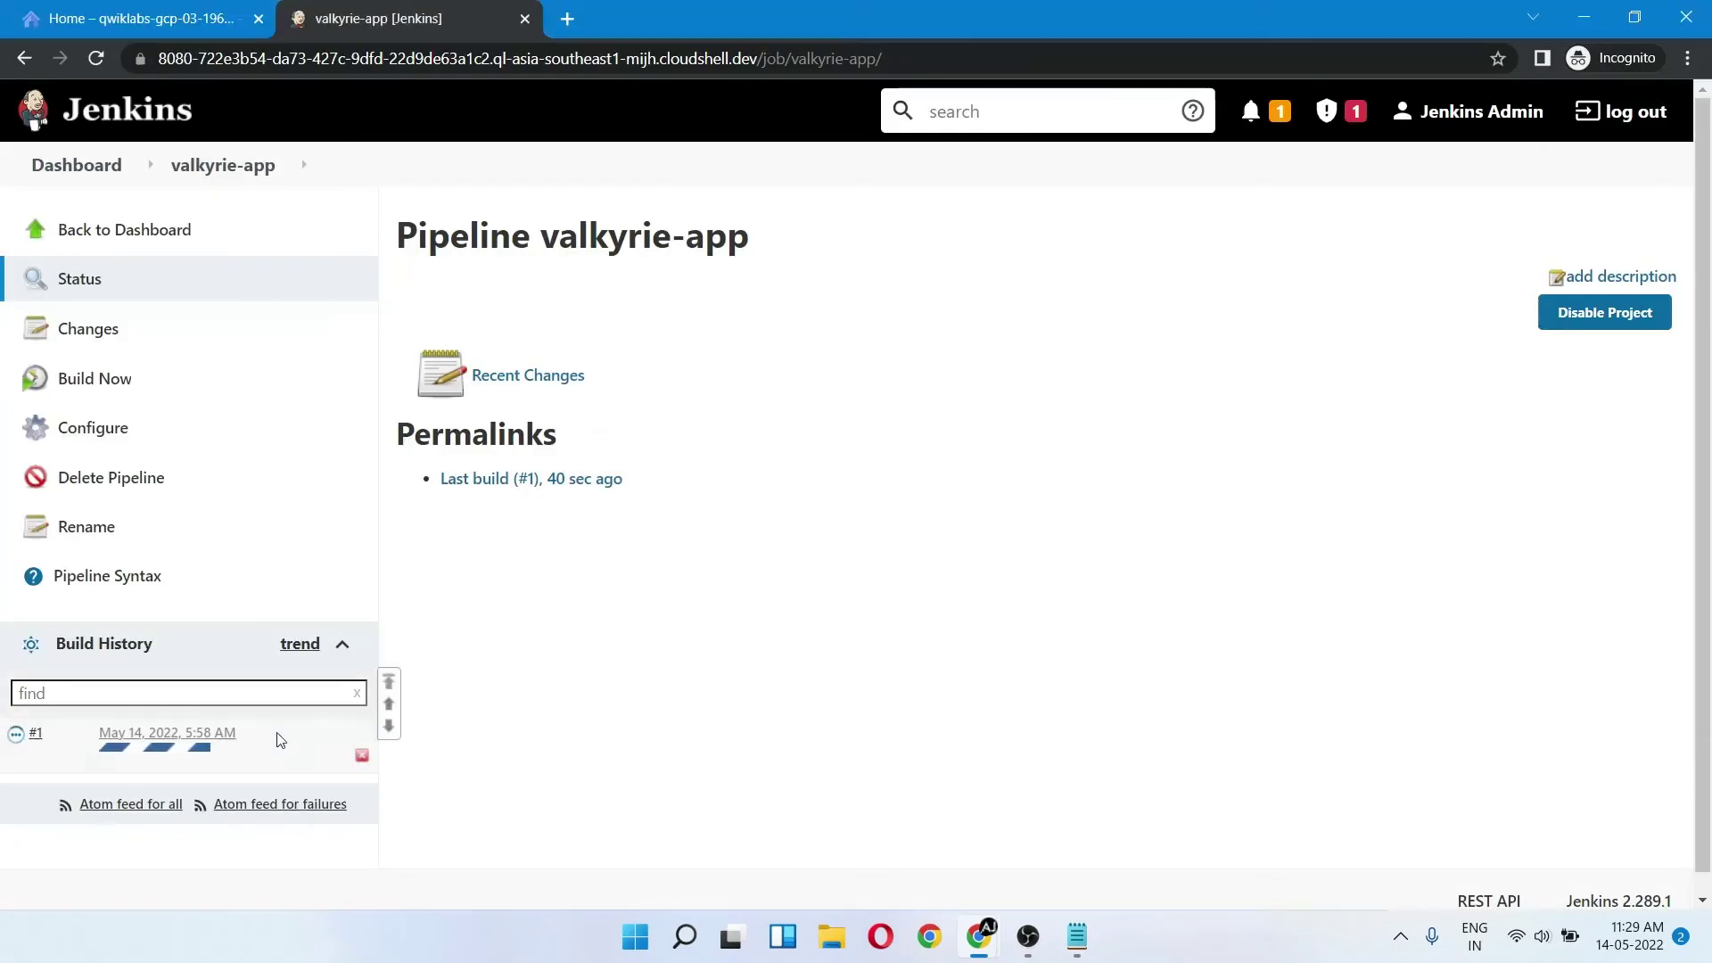
- Open the running build #1 details, recheck Task 6 in the lab, and return to build #1
click(121, 733)
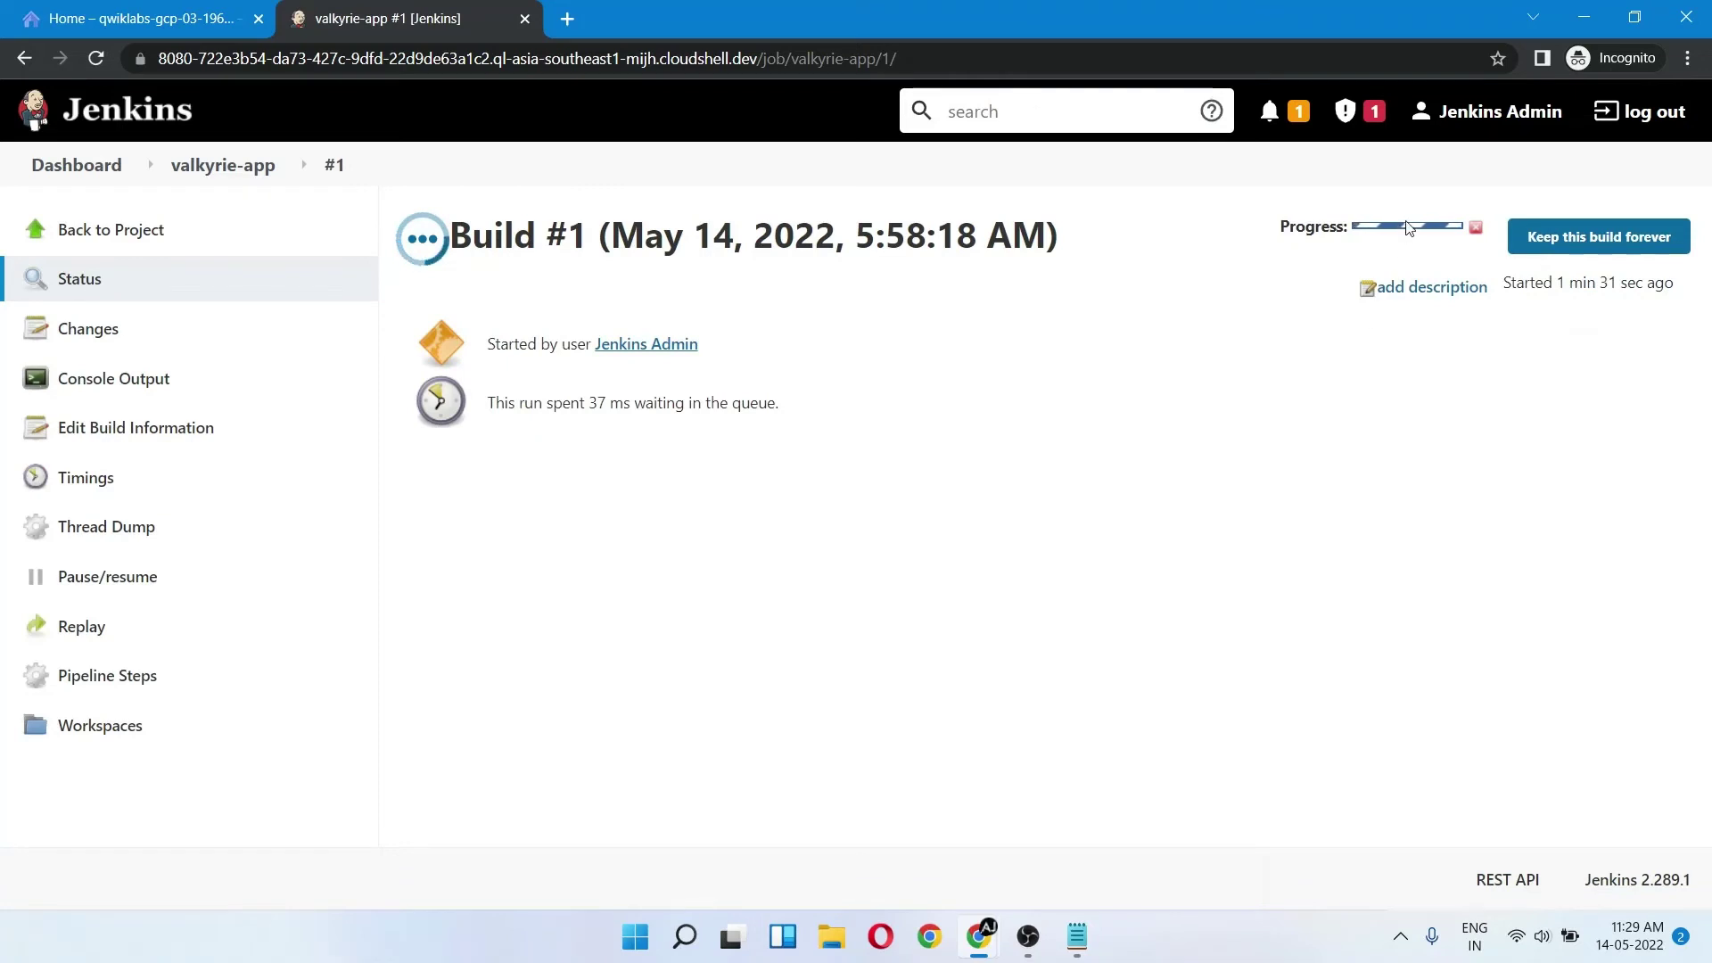
mouse_move(1407, 230)
key(alt+Tab)
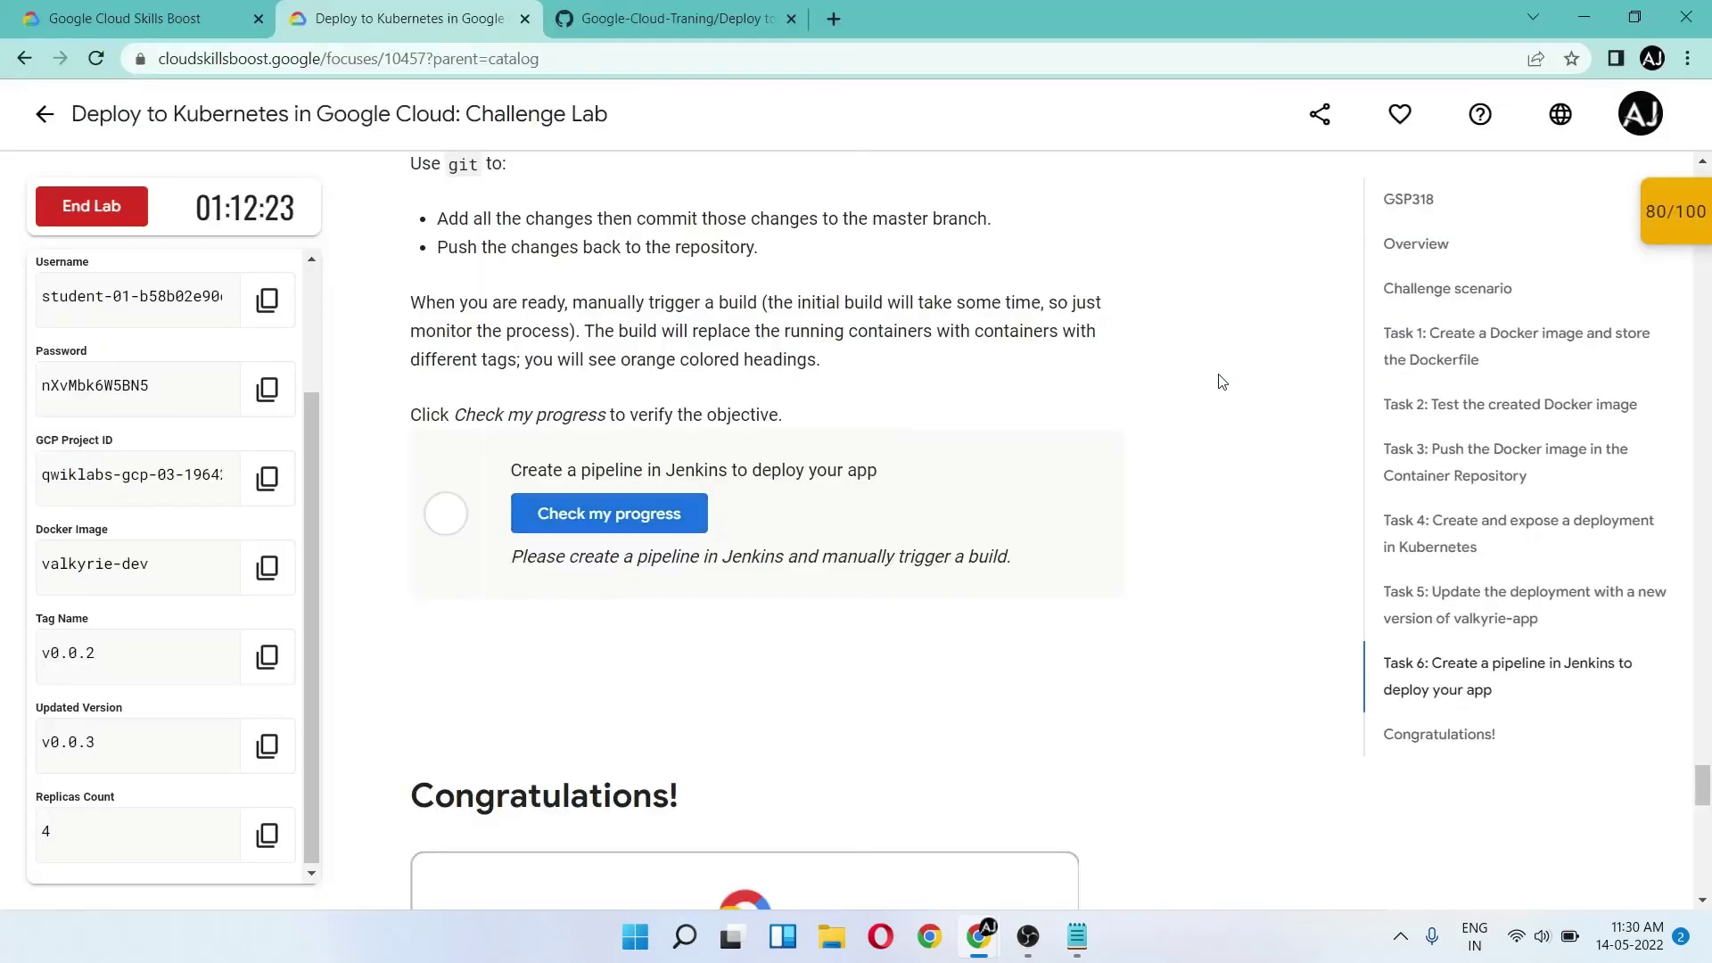
click(574, 522)
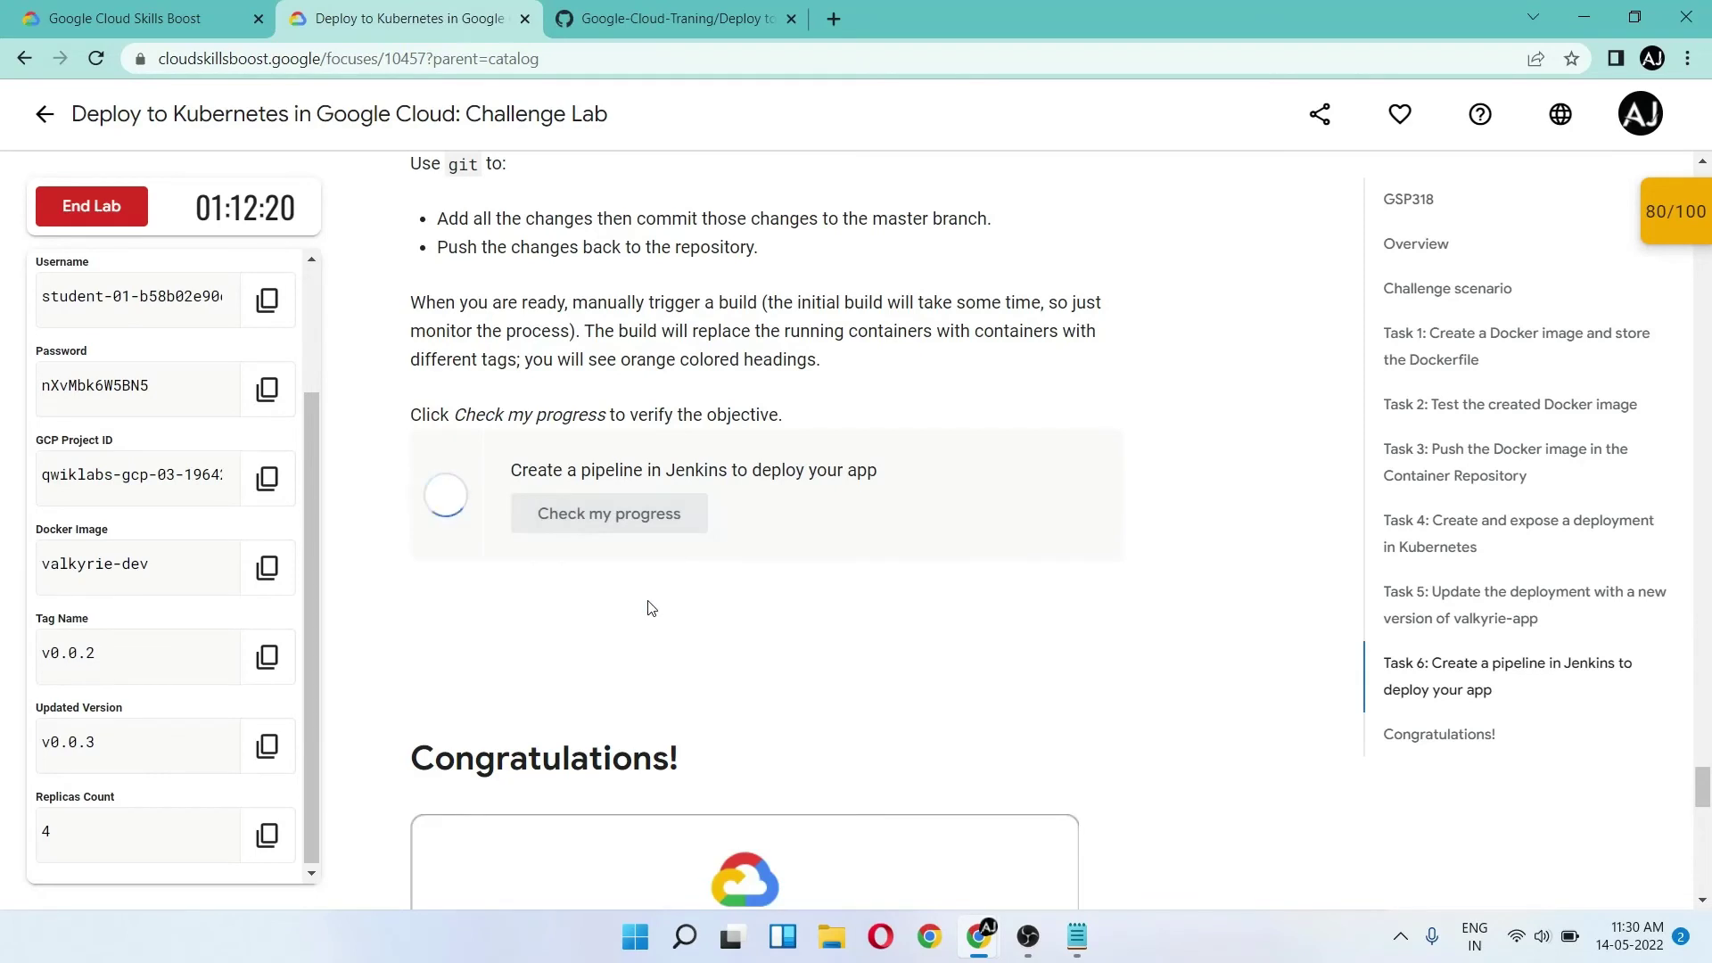
scroll(810, 580, down, 2)
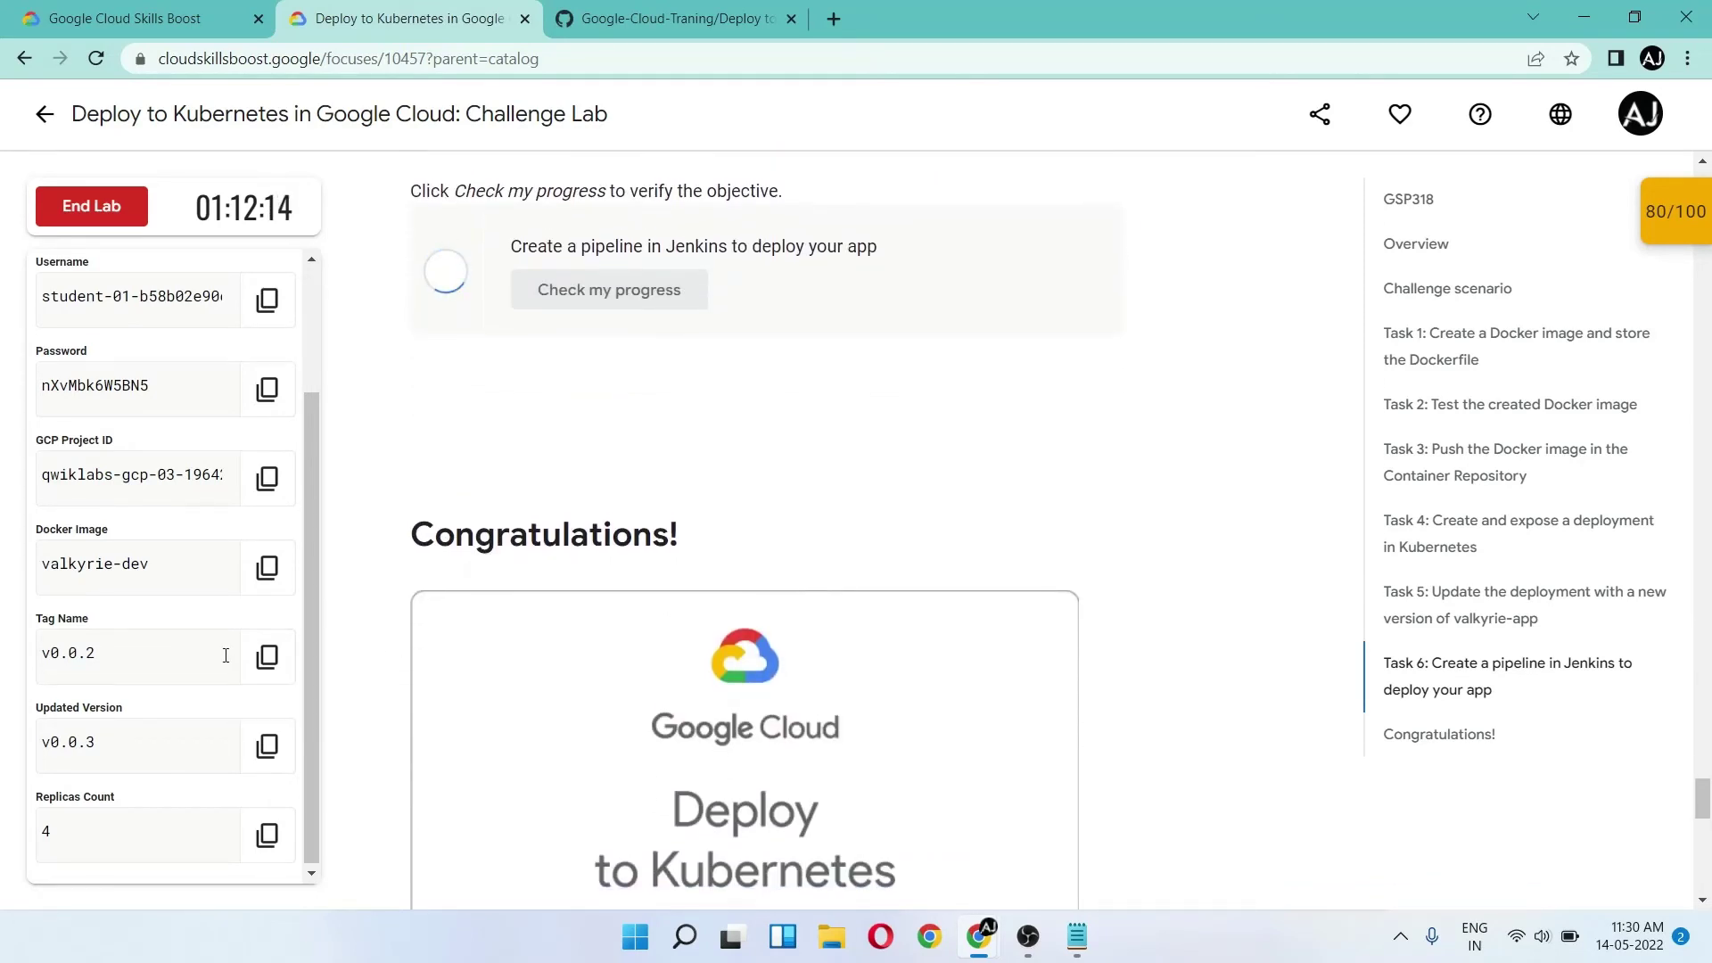
scroll(226, 655, up, 2)
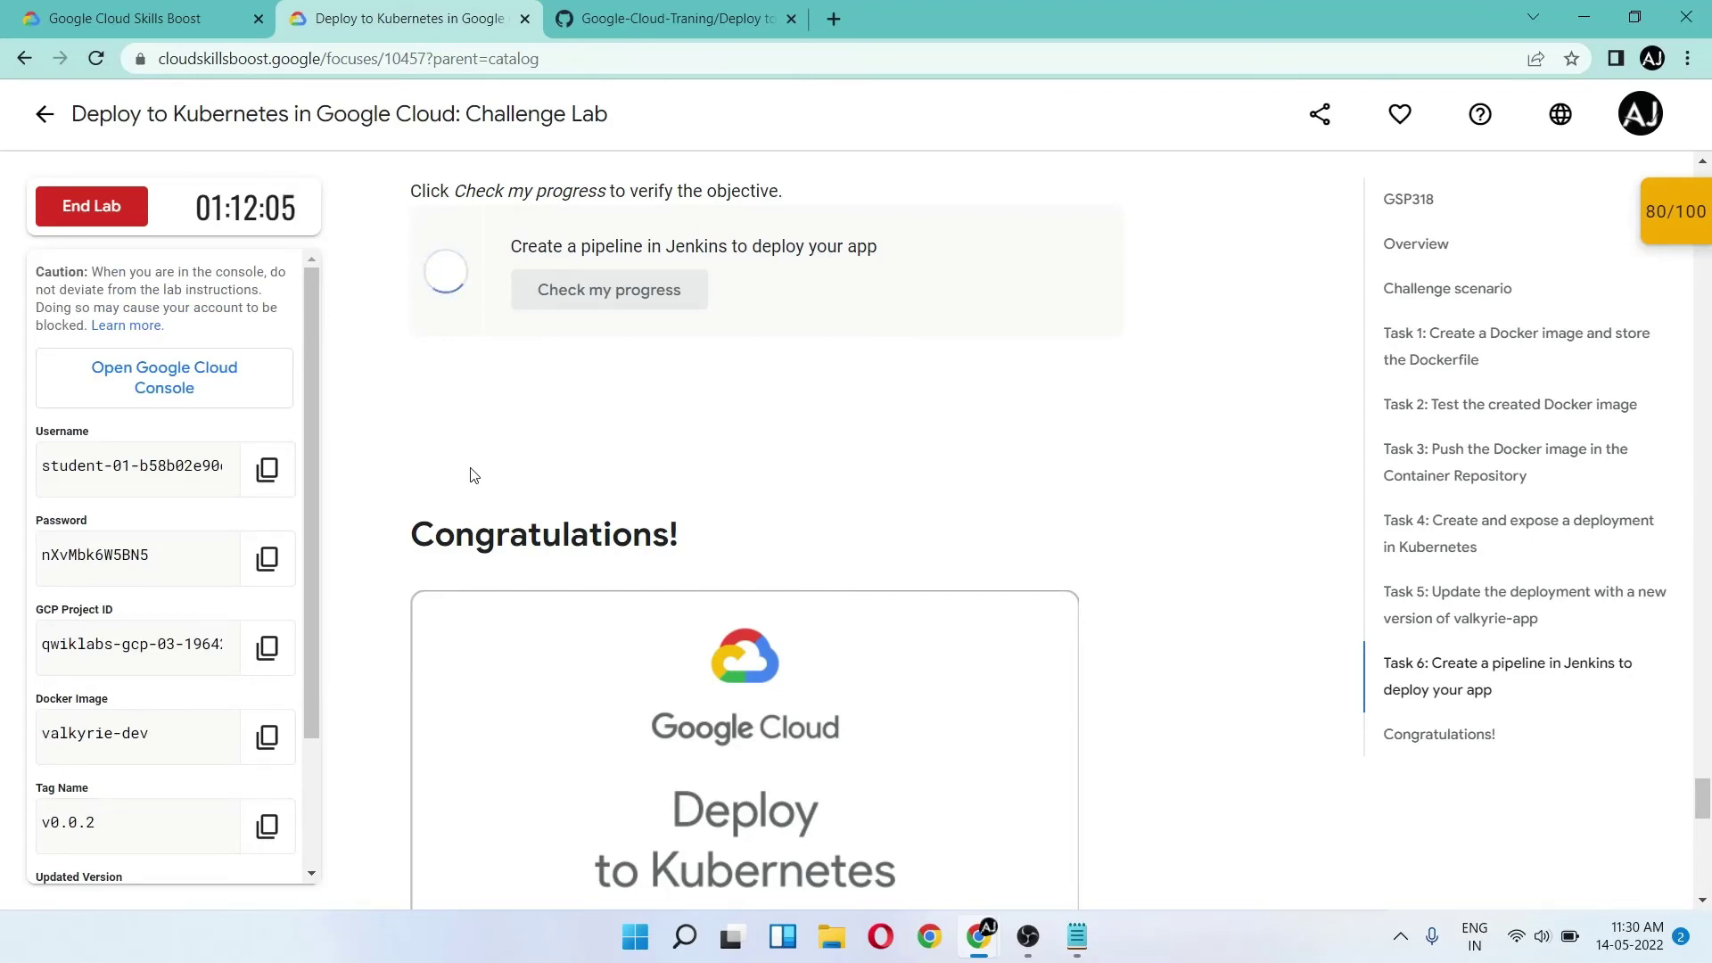
key(alt+Tab)
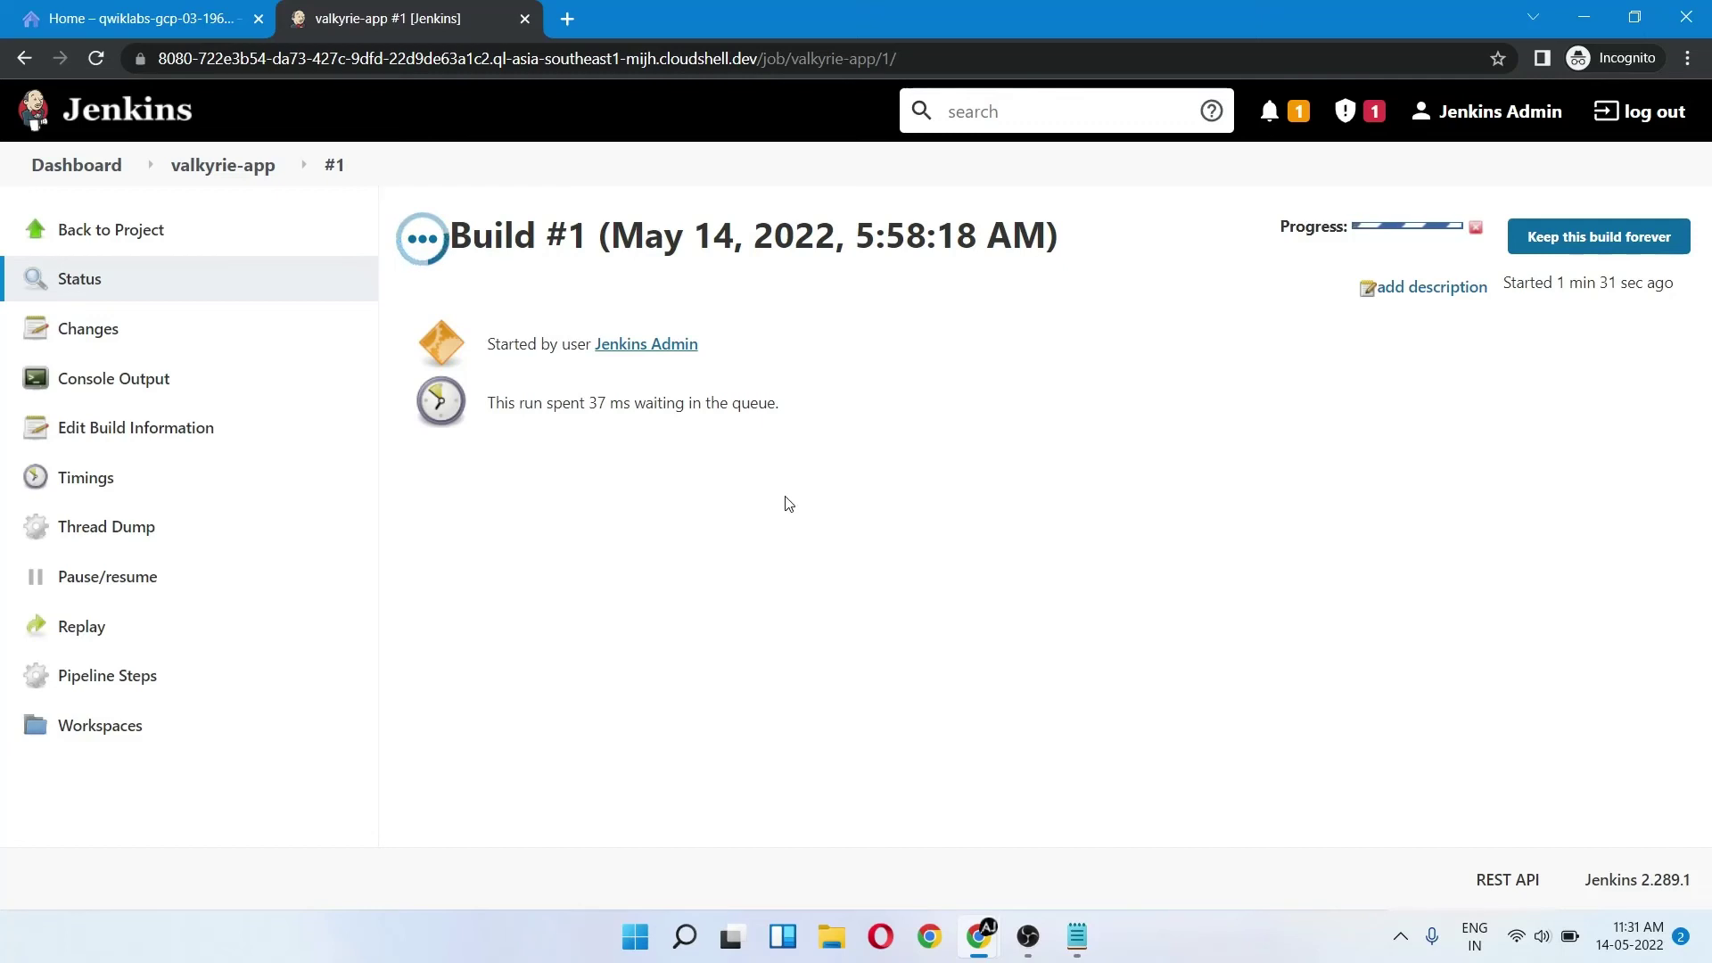
key(alt+Tab)
key(alt+Tab)
key(alt+Tab)
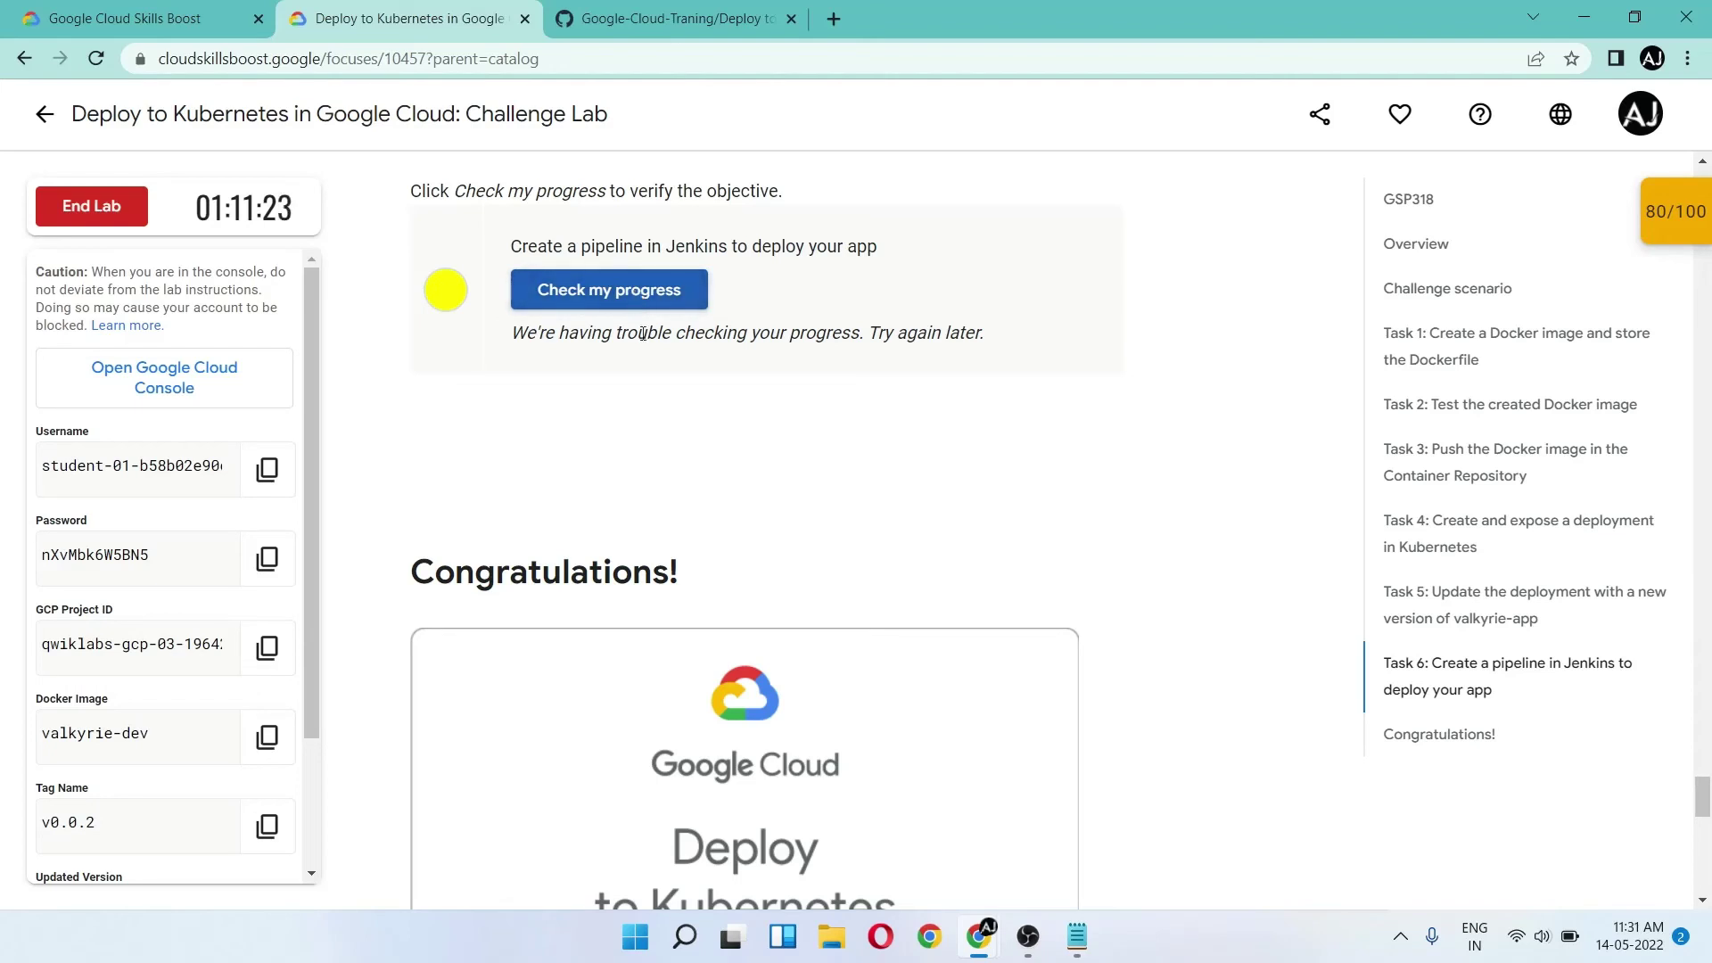
key(alt+Tab)
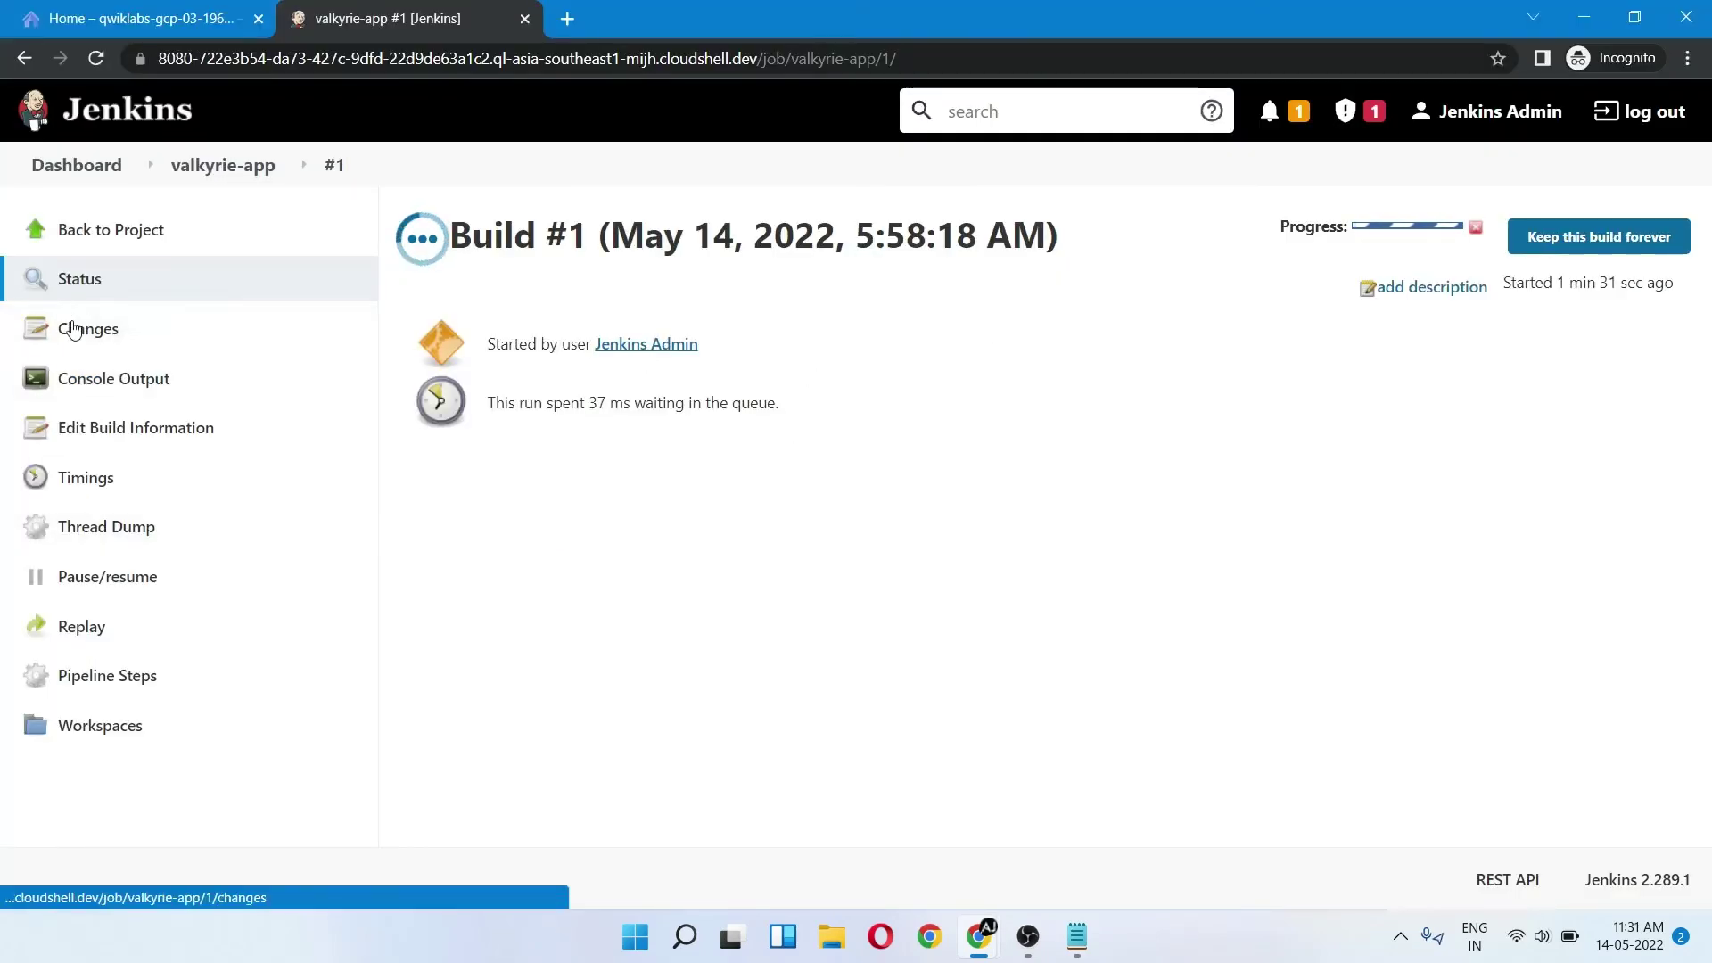
- Open build #1's console output and run the lab's Jenkins task progress check
click(116, 379)
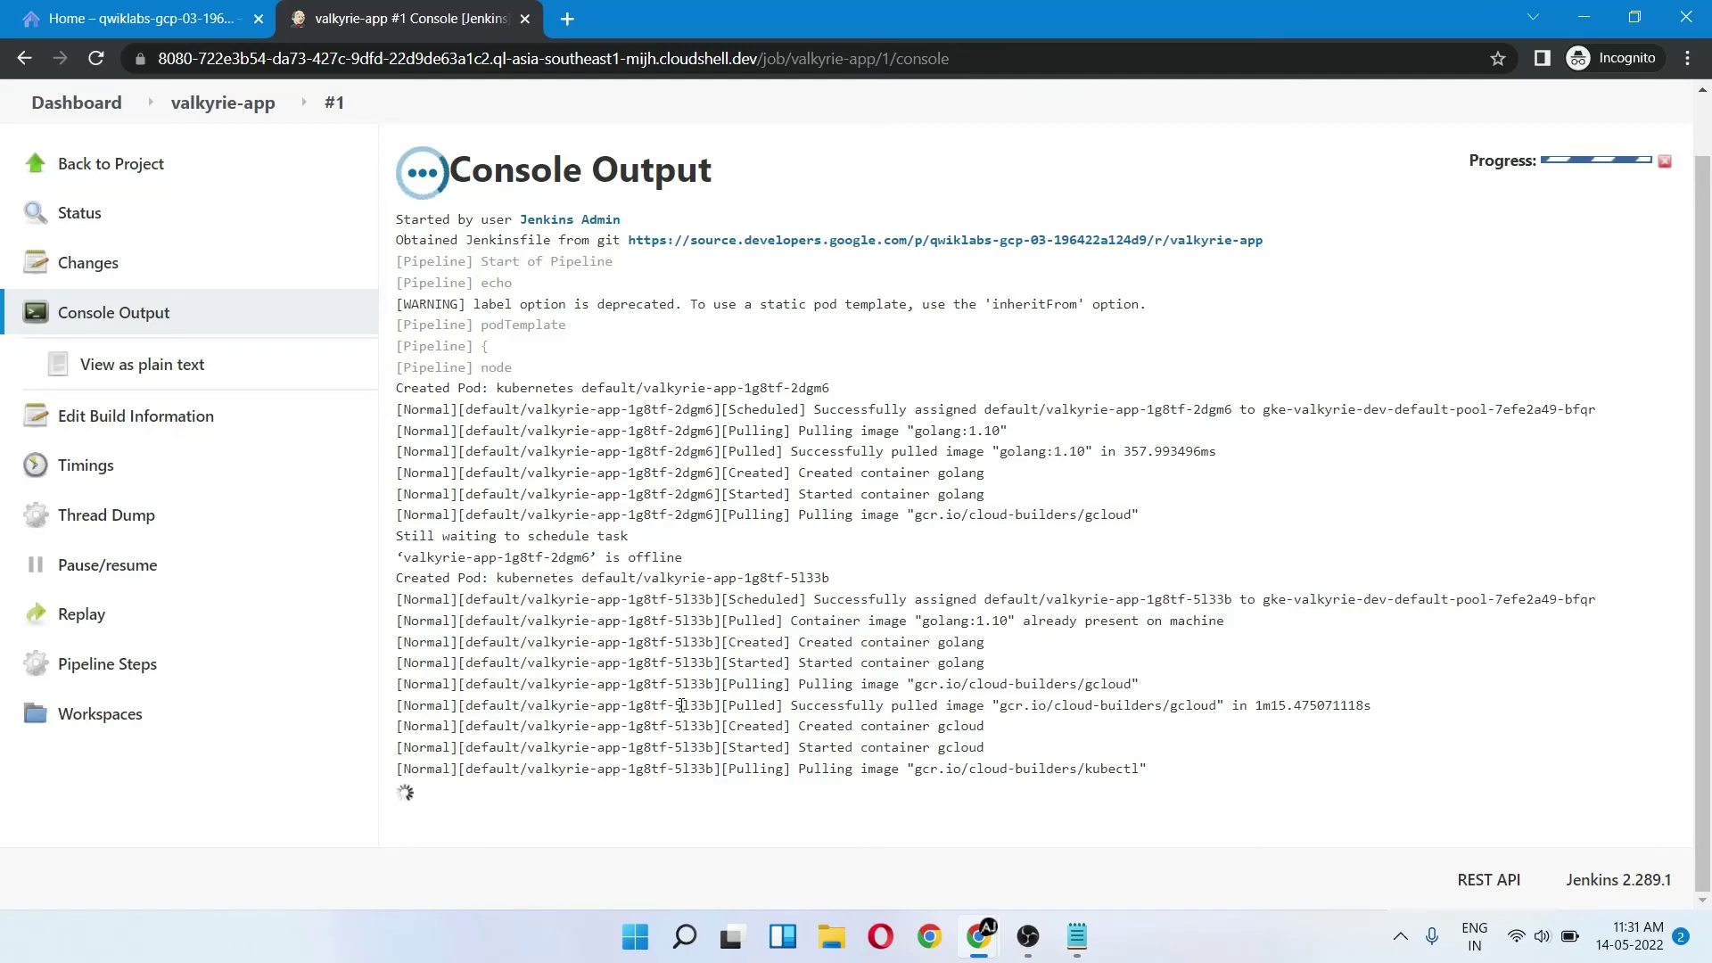
key(alt+Tab)
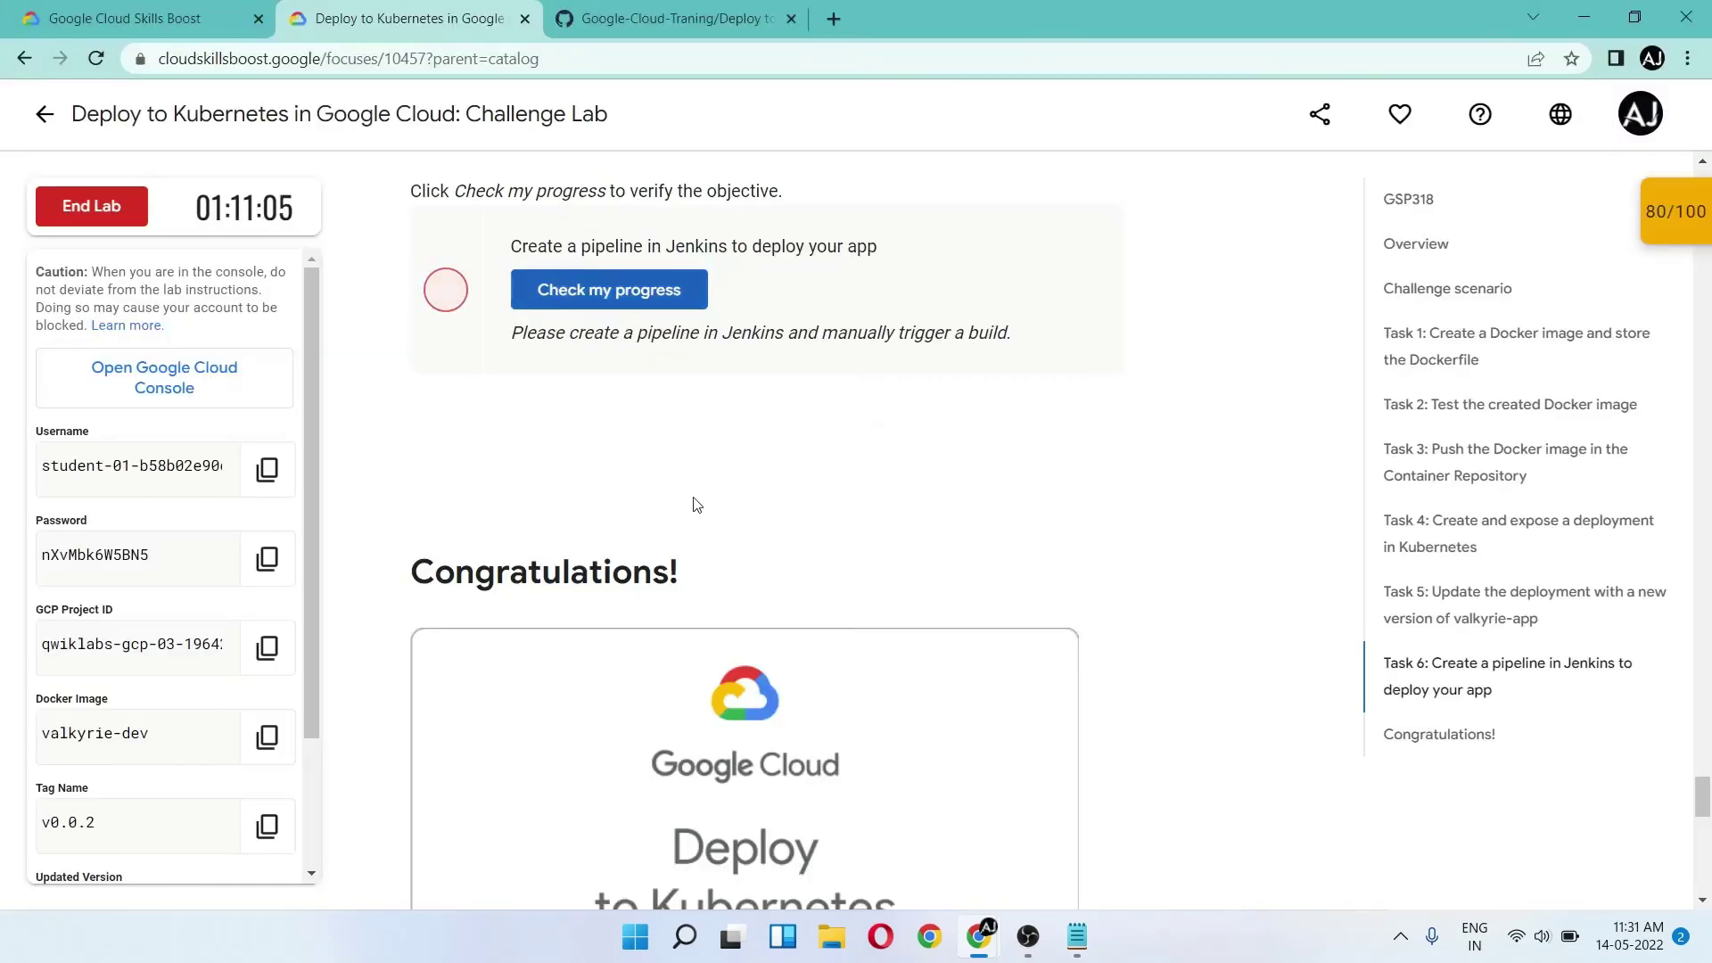
key(alt+Tab)
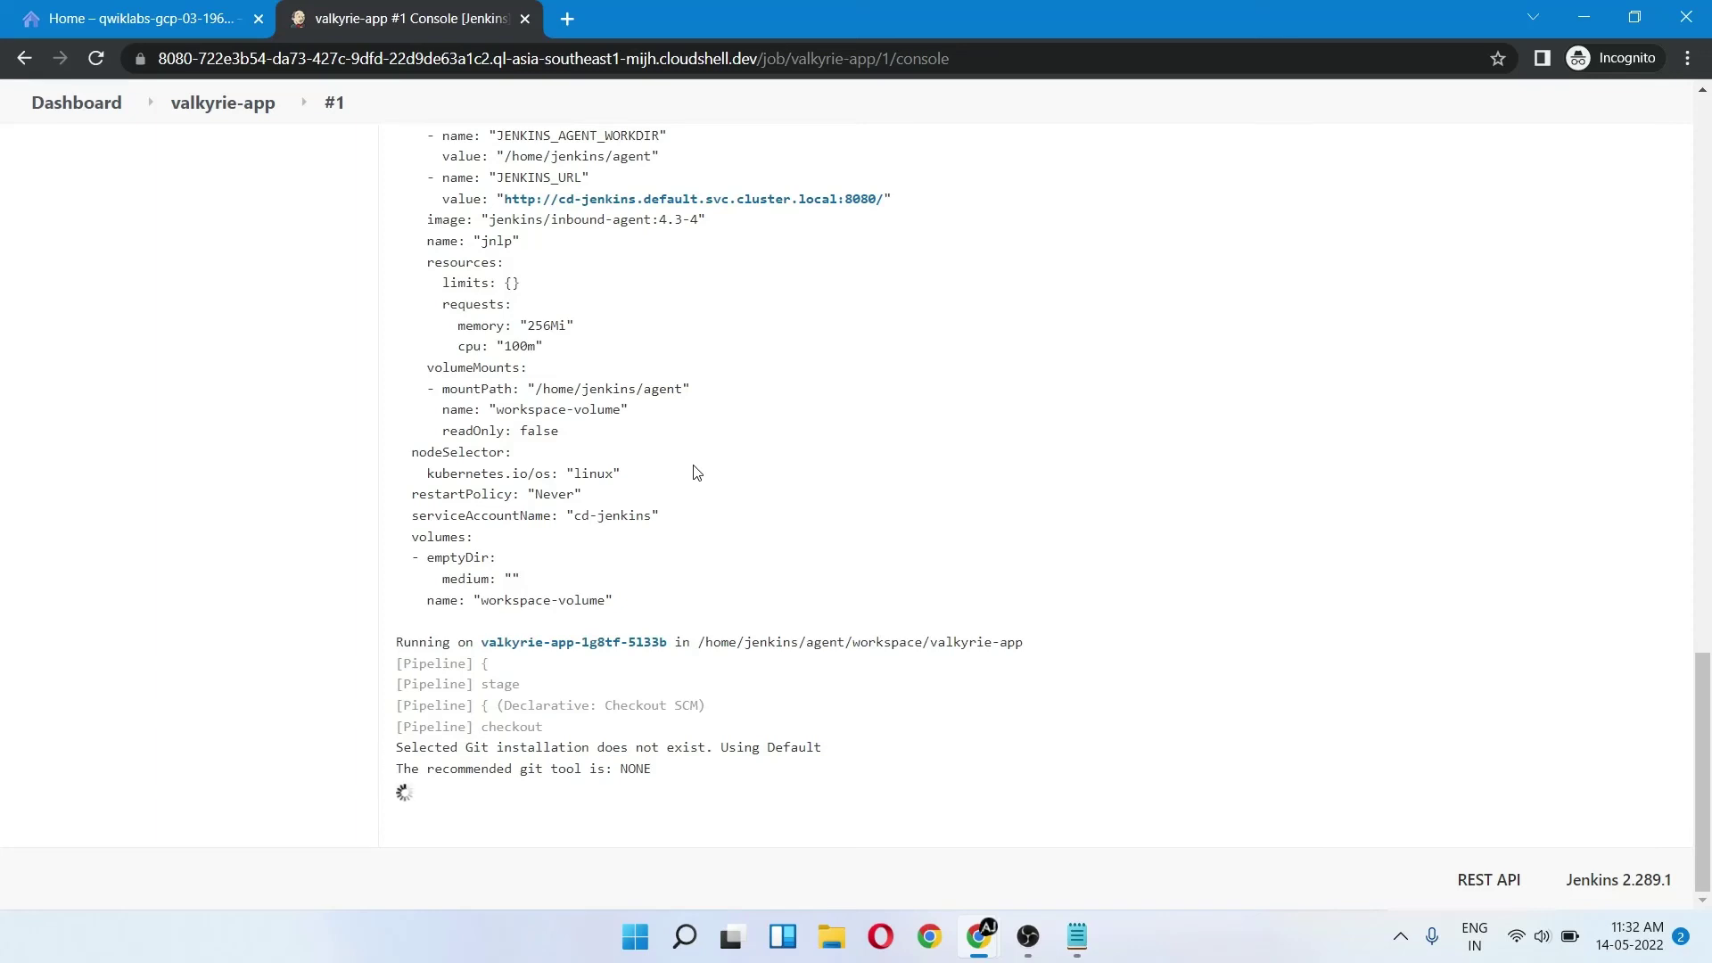
key(alt+Tab)
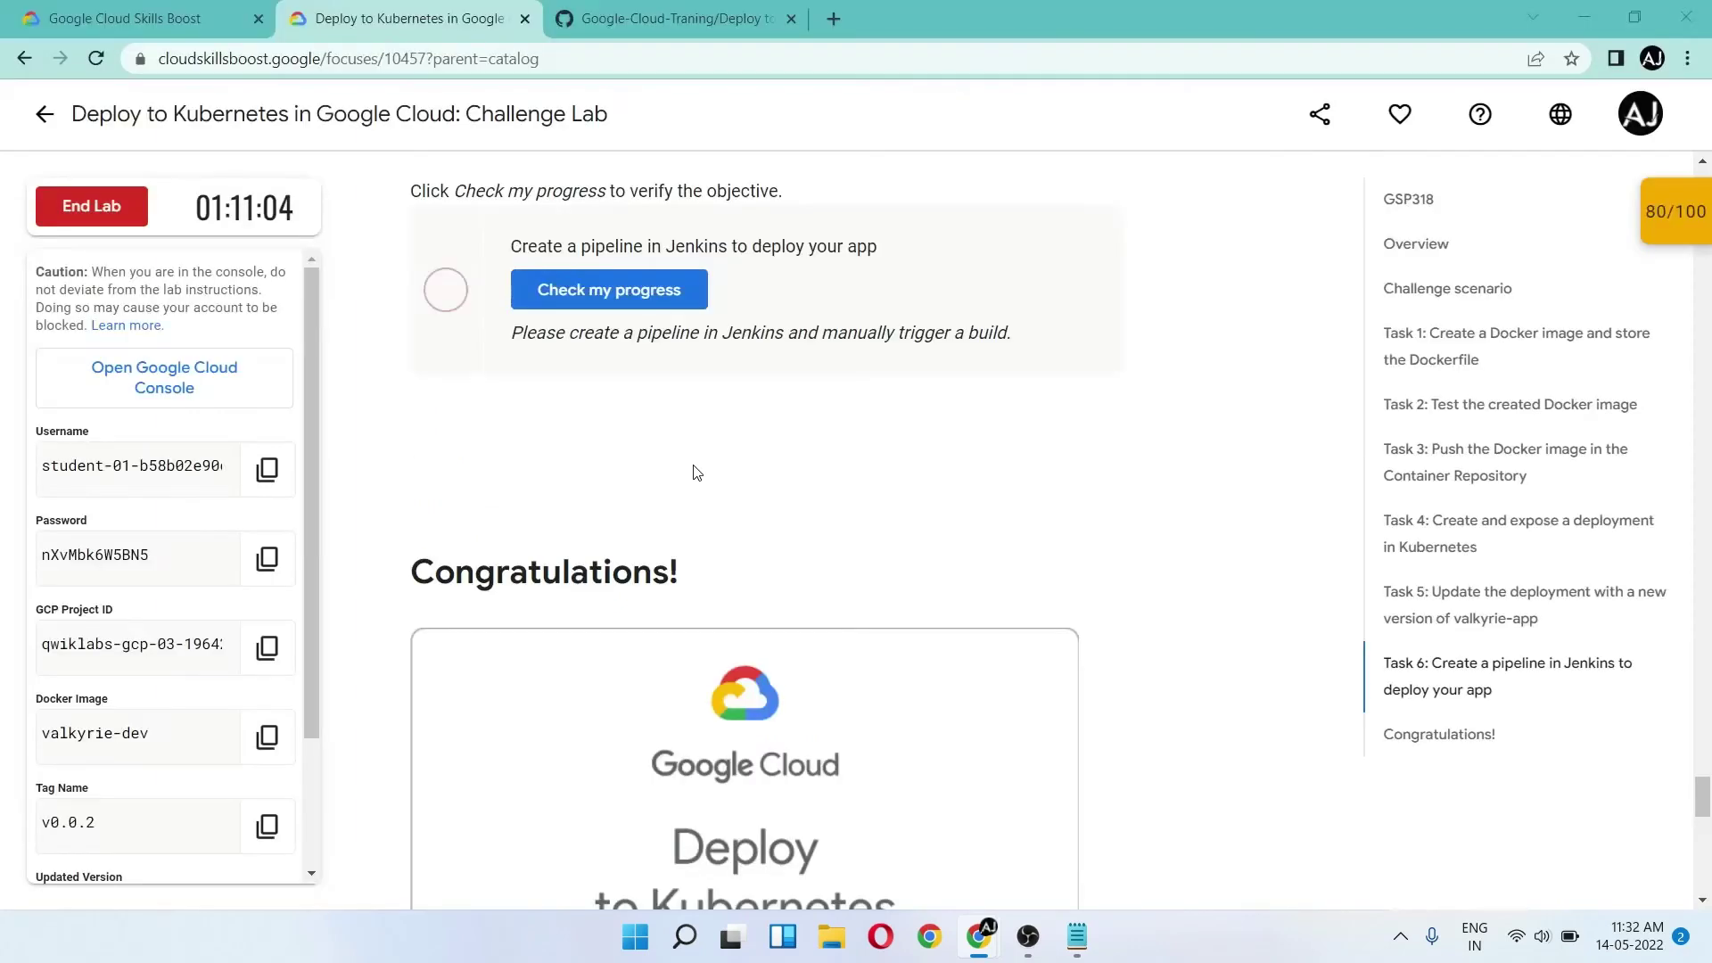
click(612, 276)
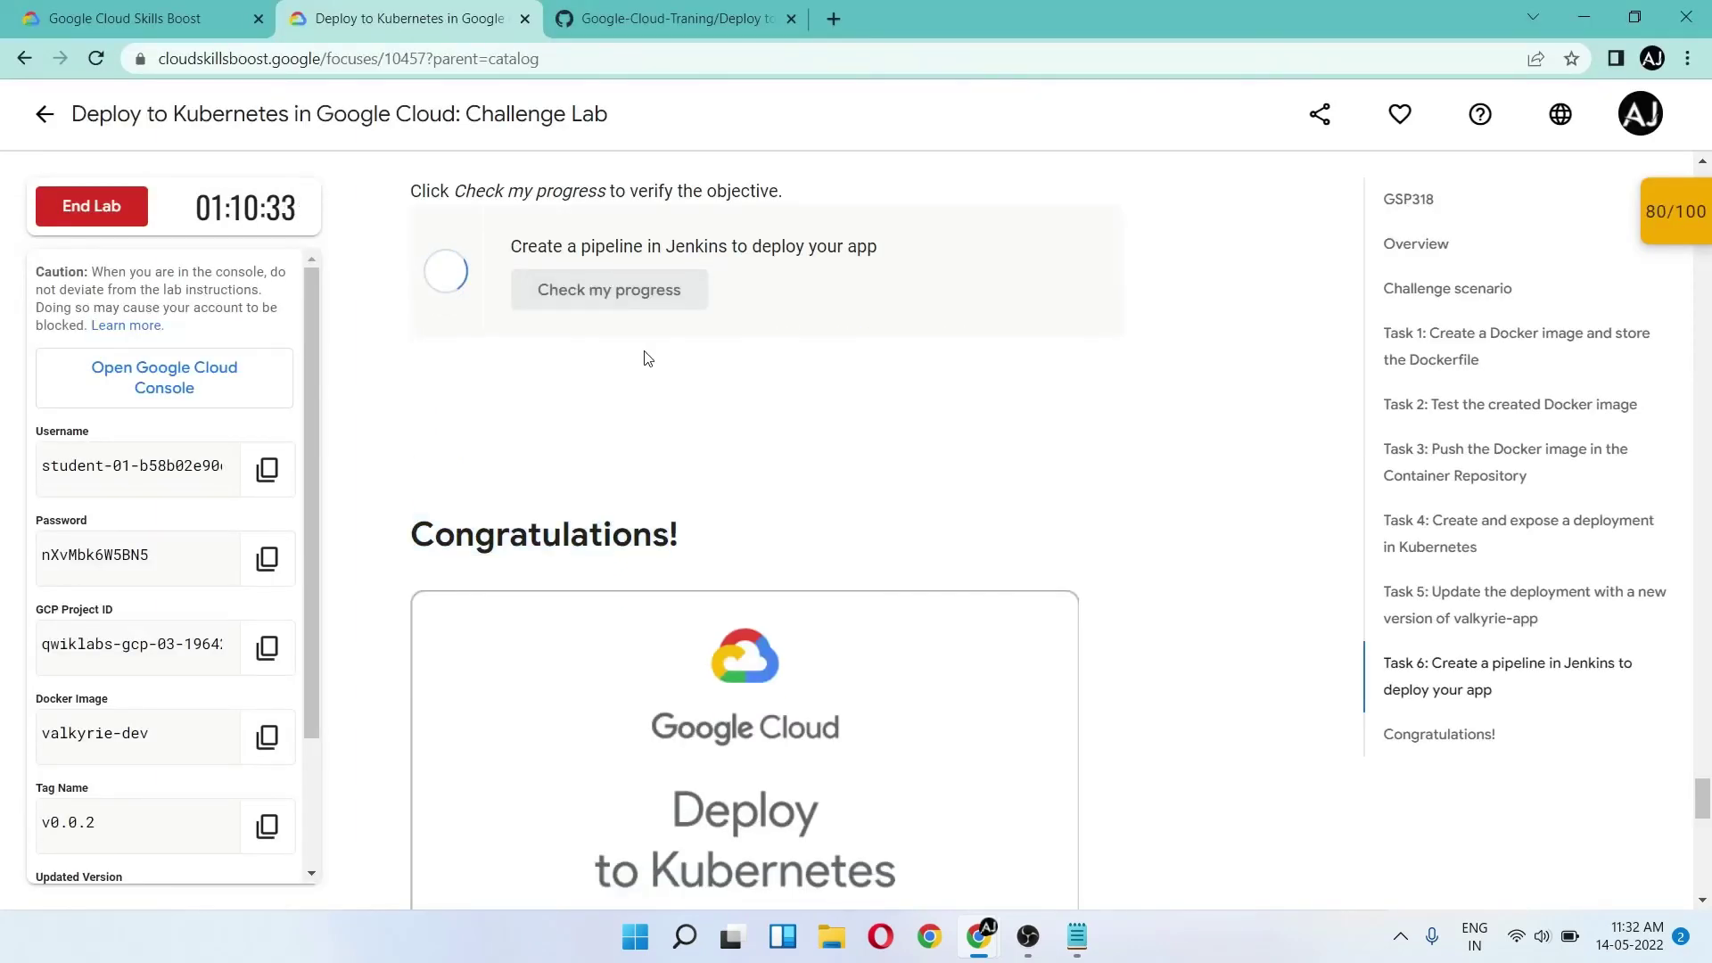
key(alt+Tab)
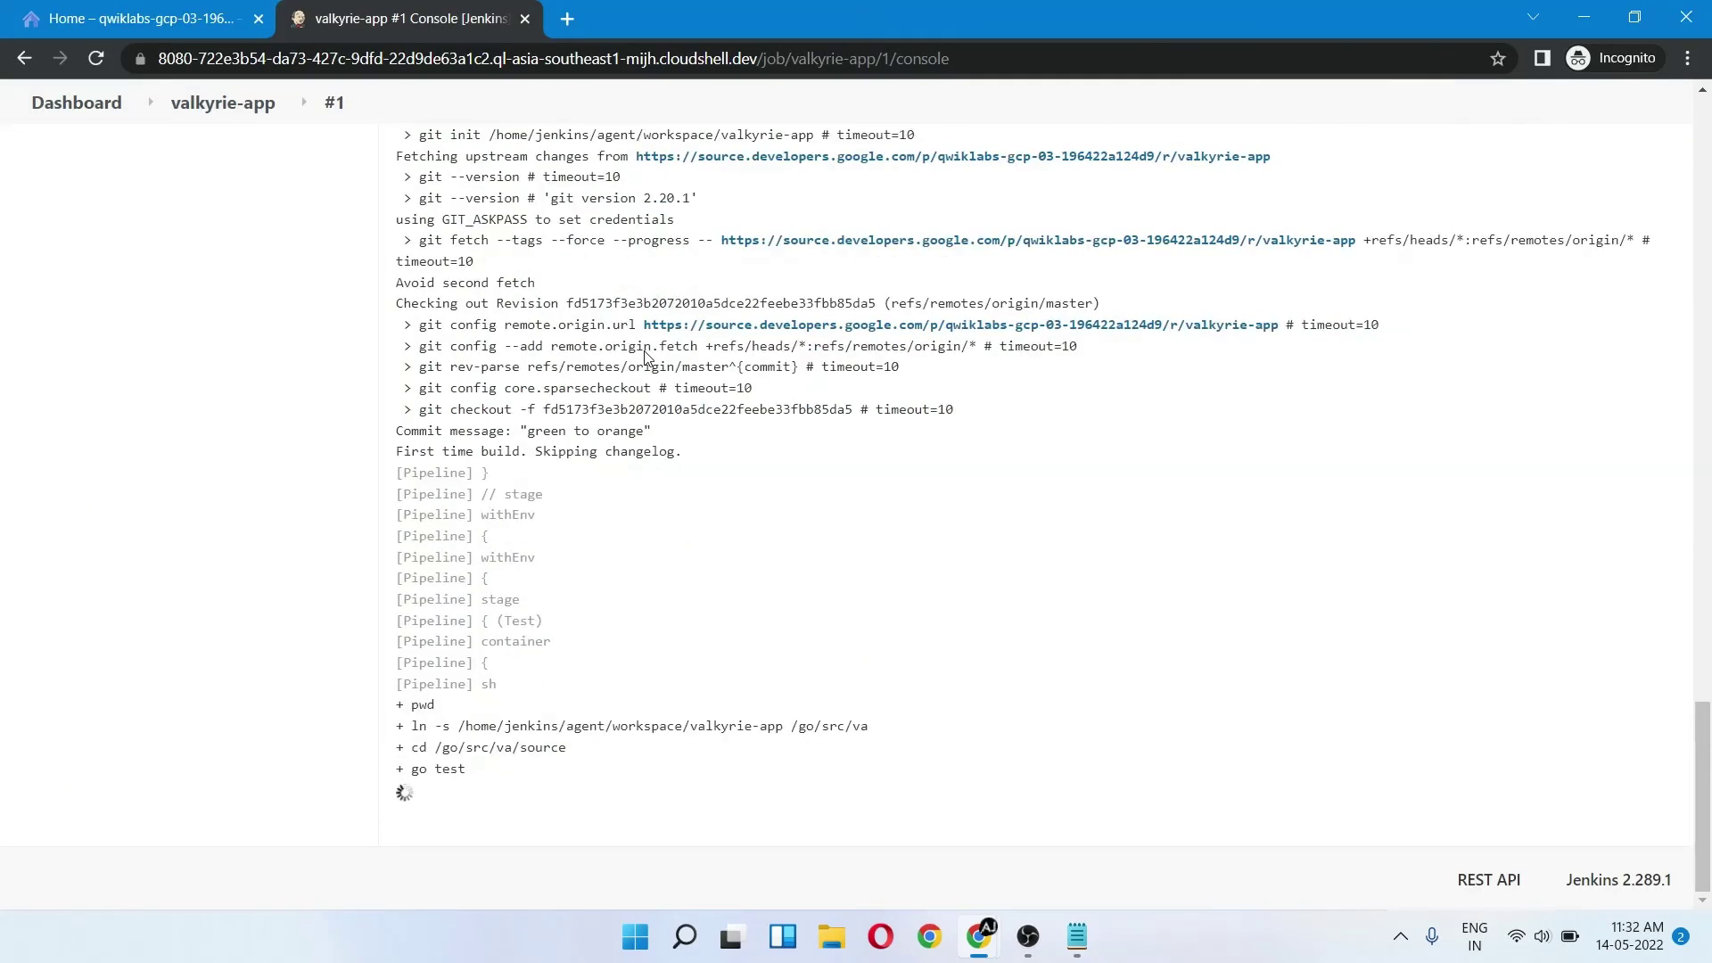
- Keep watching the log and rechecking the pipeline task until it ends with Finished: SUCCESS
scroll(646, 357, up, 20)
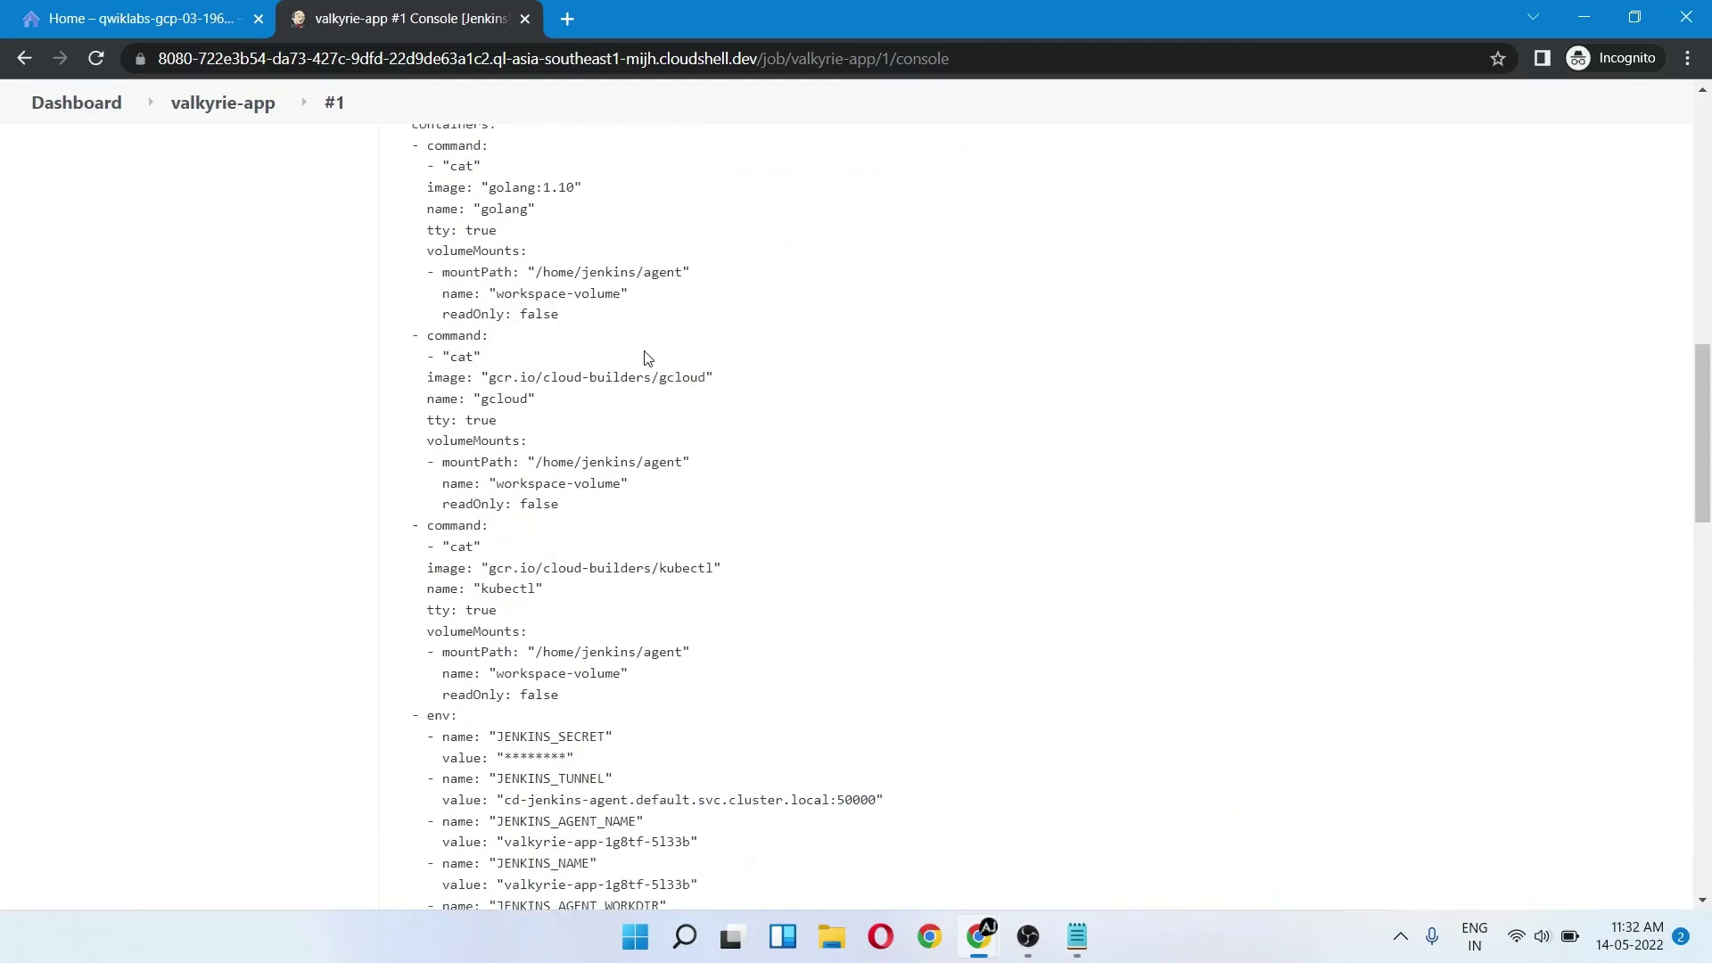
scroll(646, 356, down, 20)
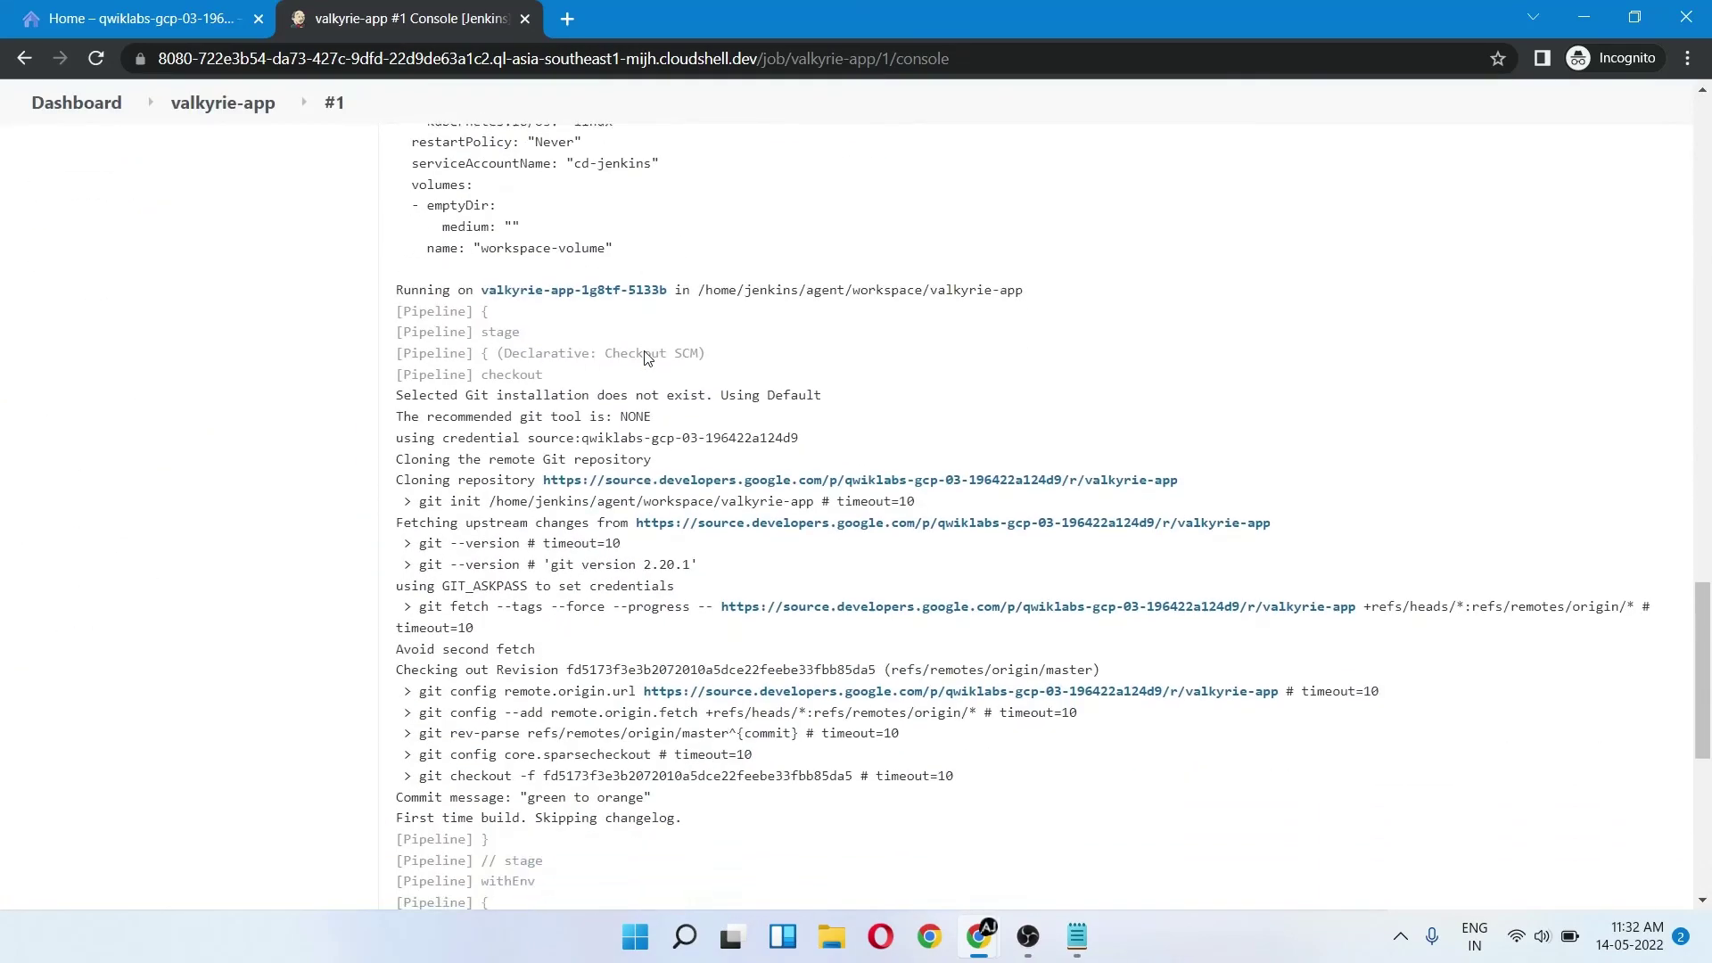
key(alt+Tab)
click(592, 288)
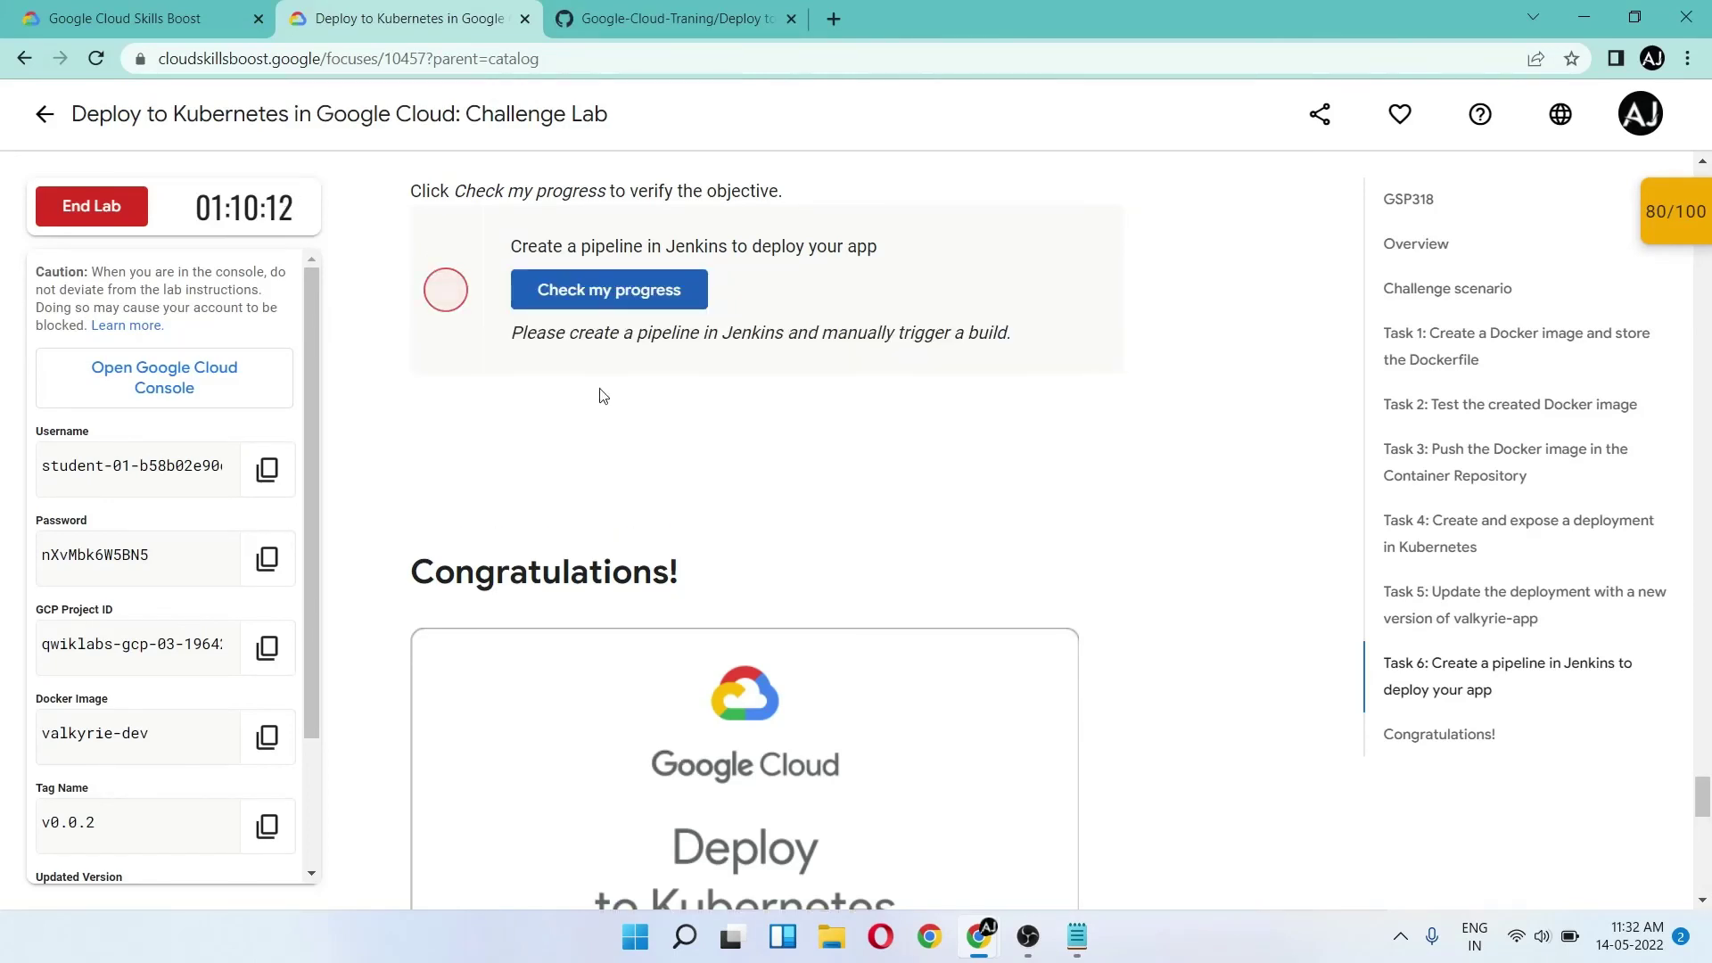
key(alt+Tab)
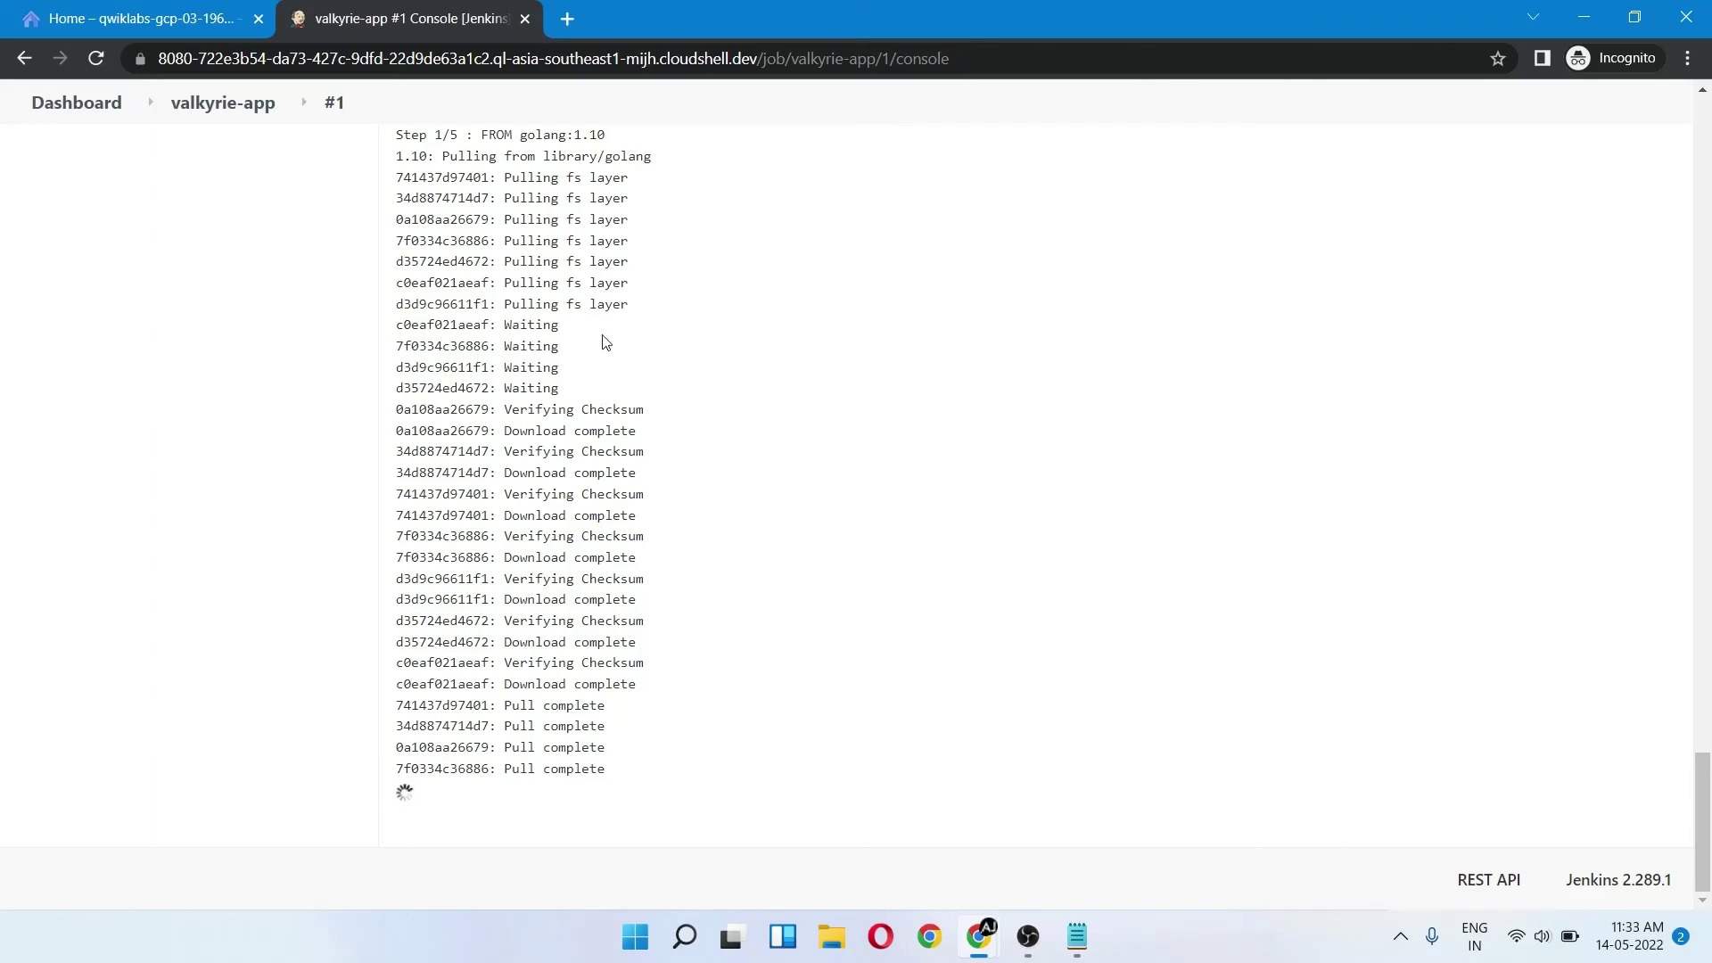
key(alt+Tab)
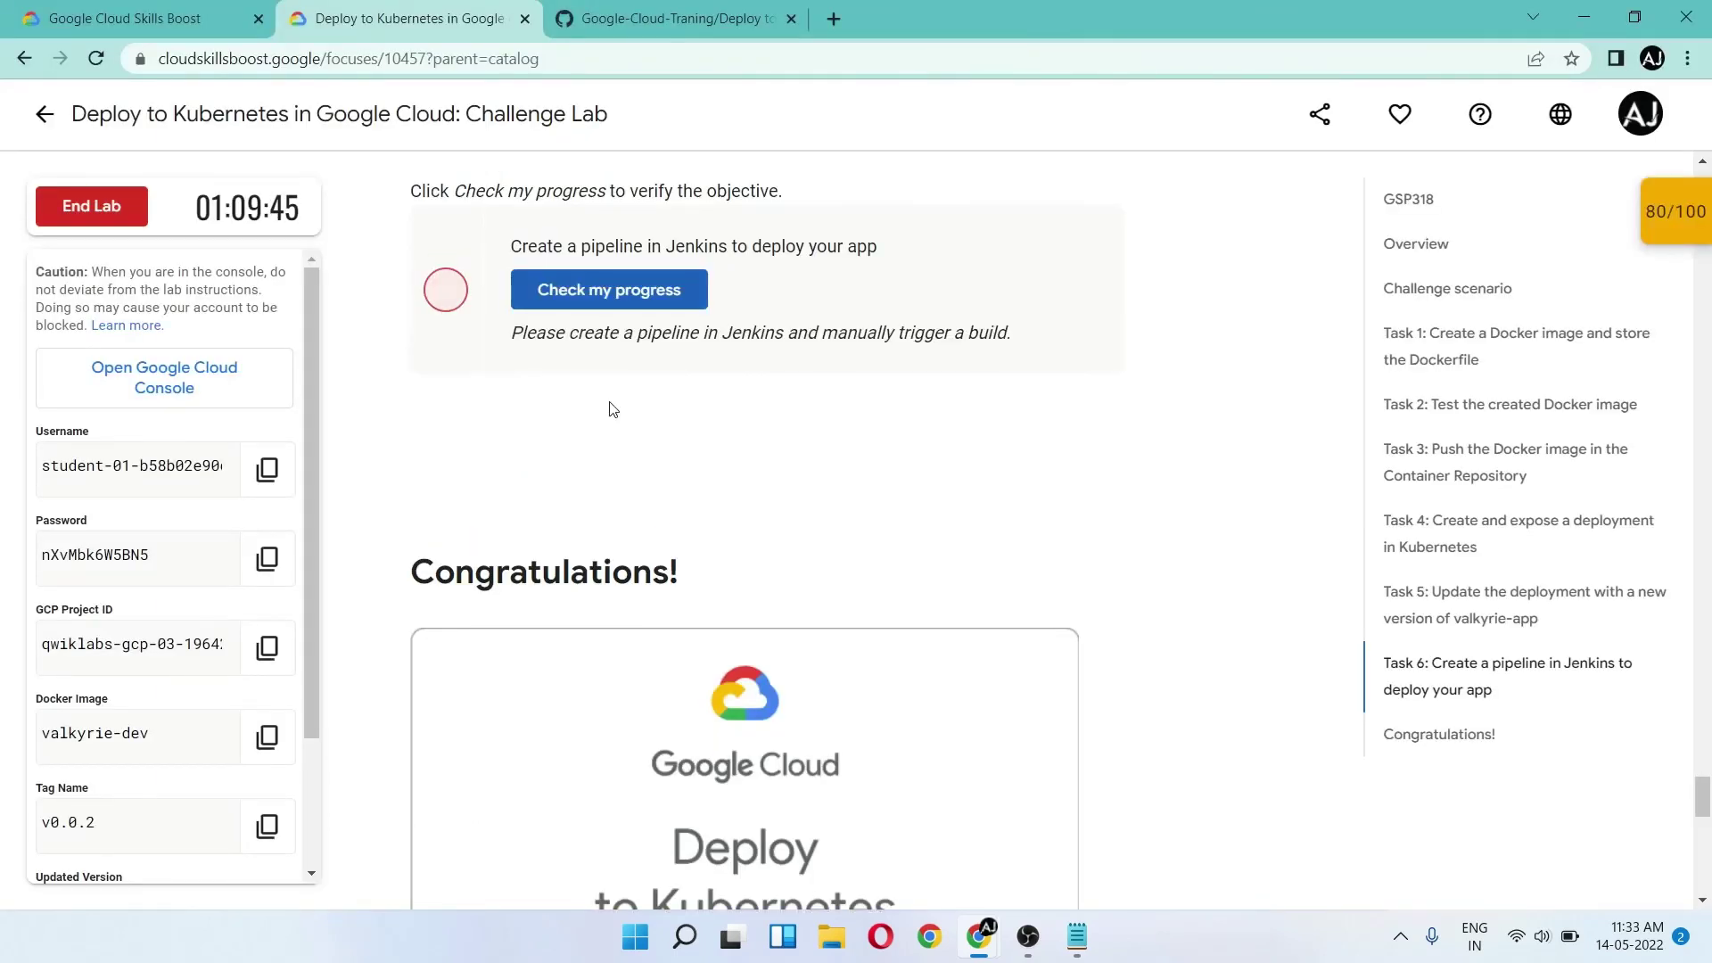
key(alt+Tab)
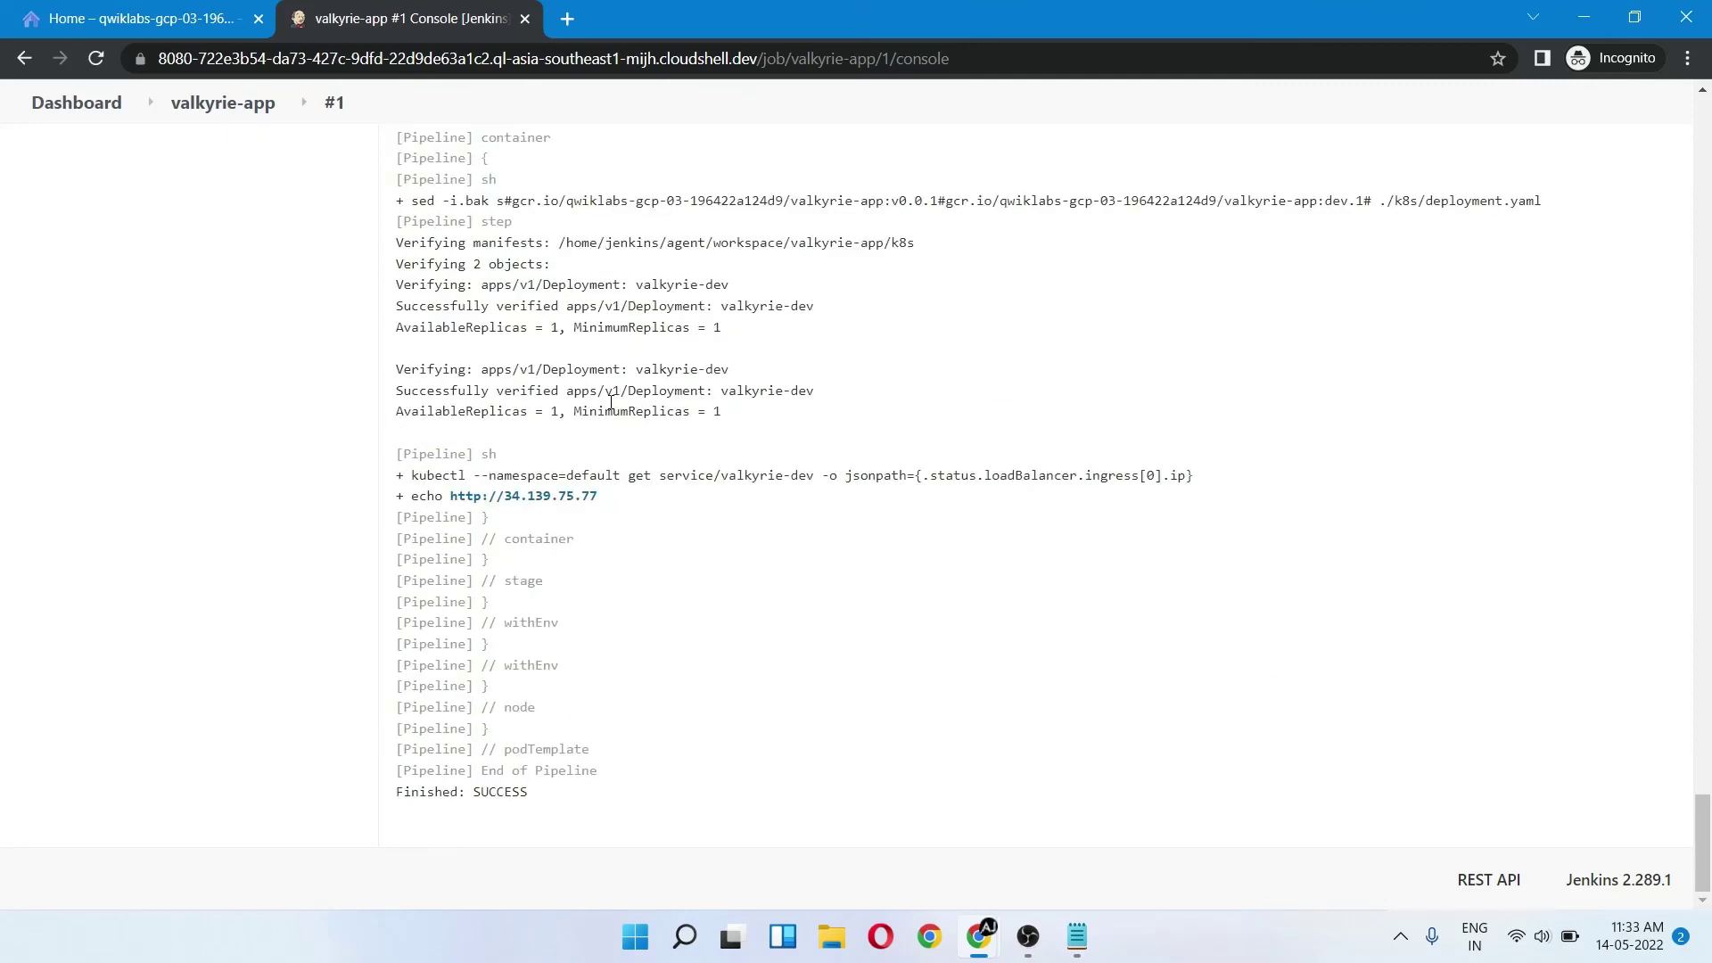
- Return to the lab page and review the Jenkins pipeline task's progress
key(alt+Tab)
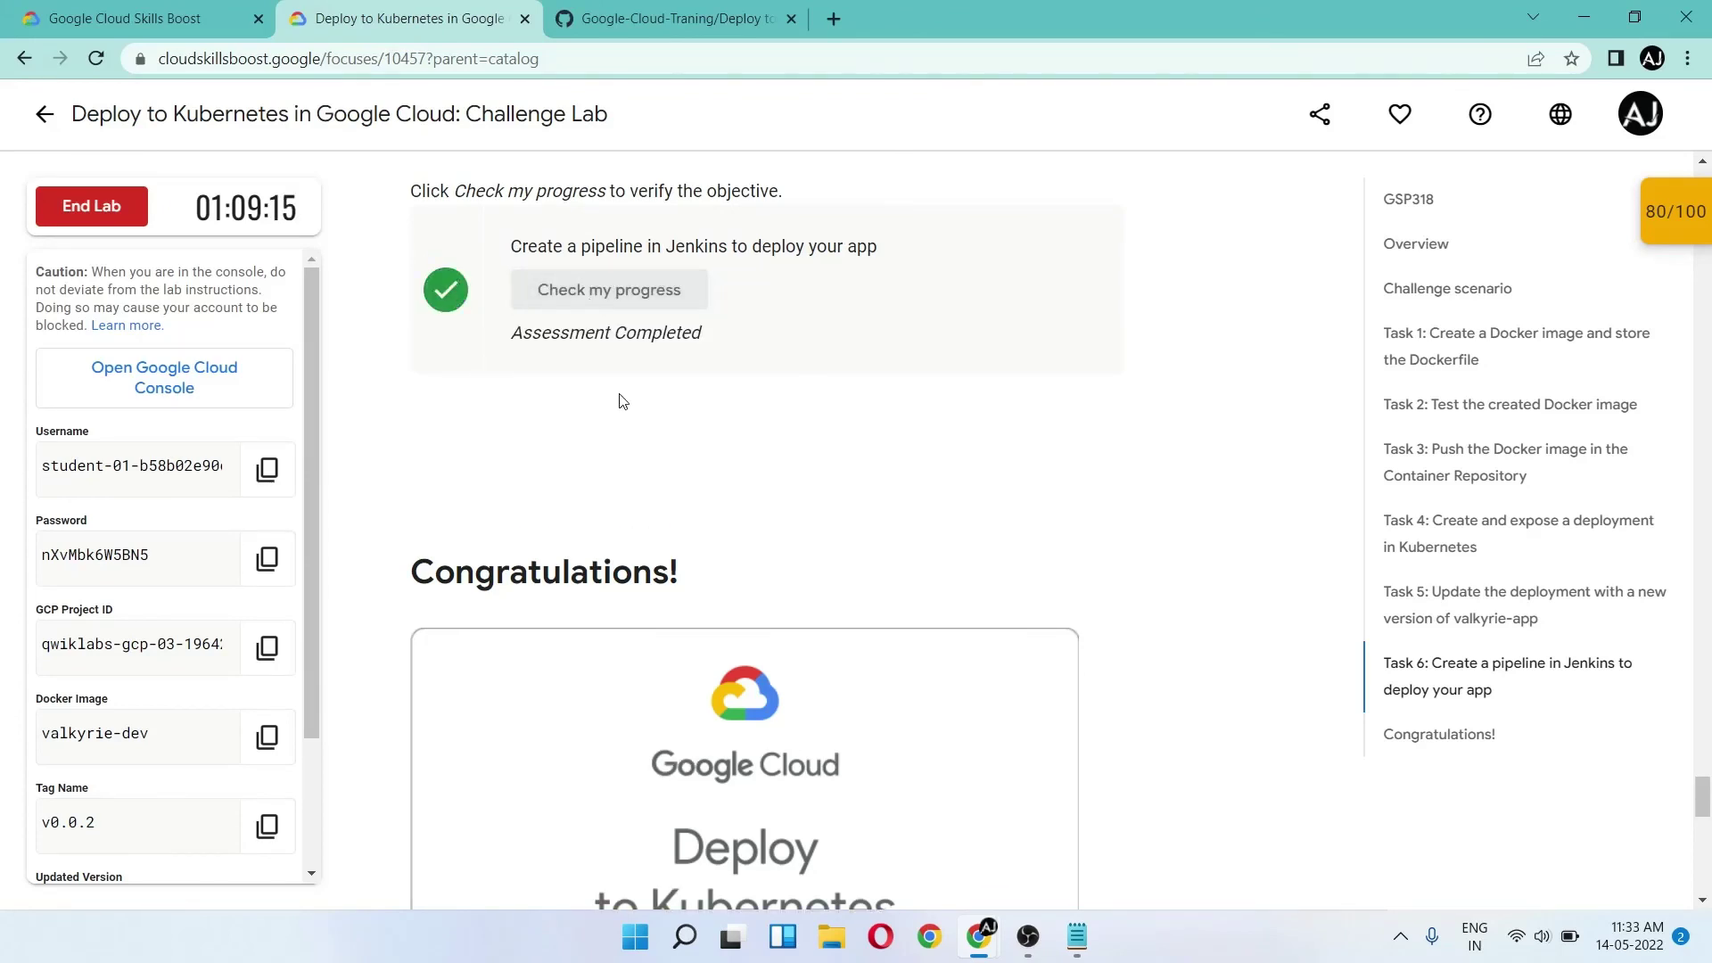
scroll(622, 400, down, 1)
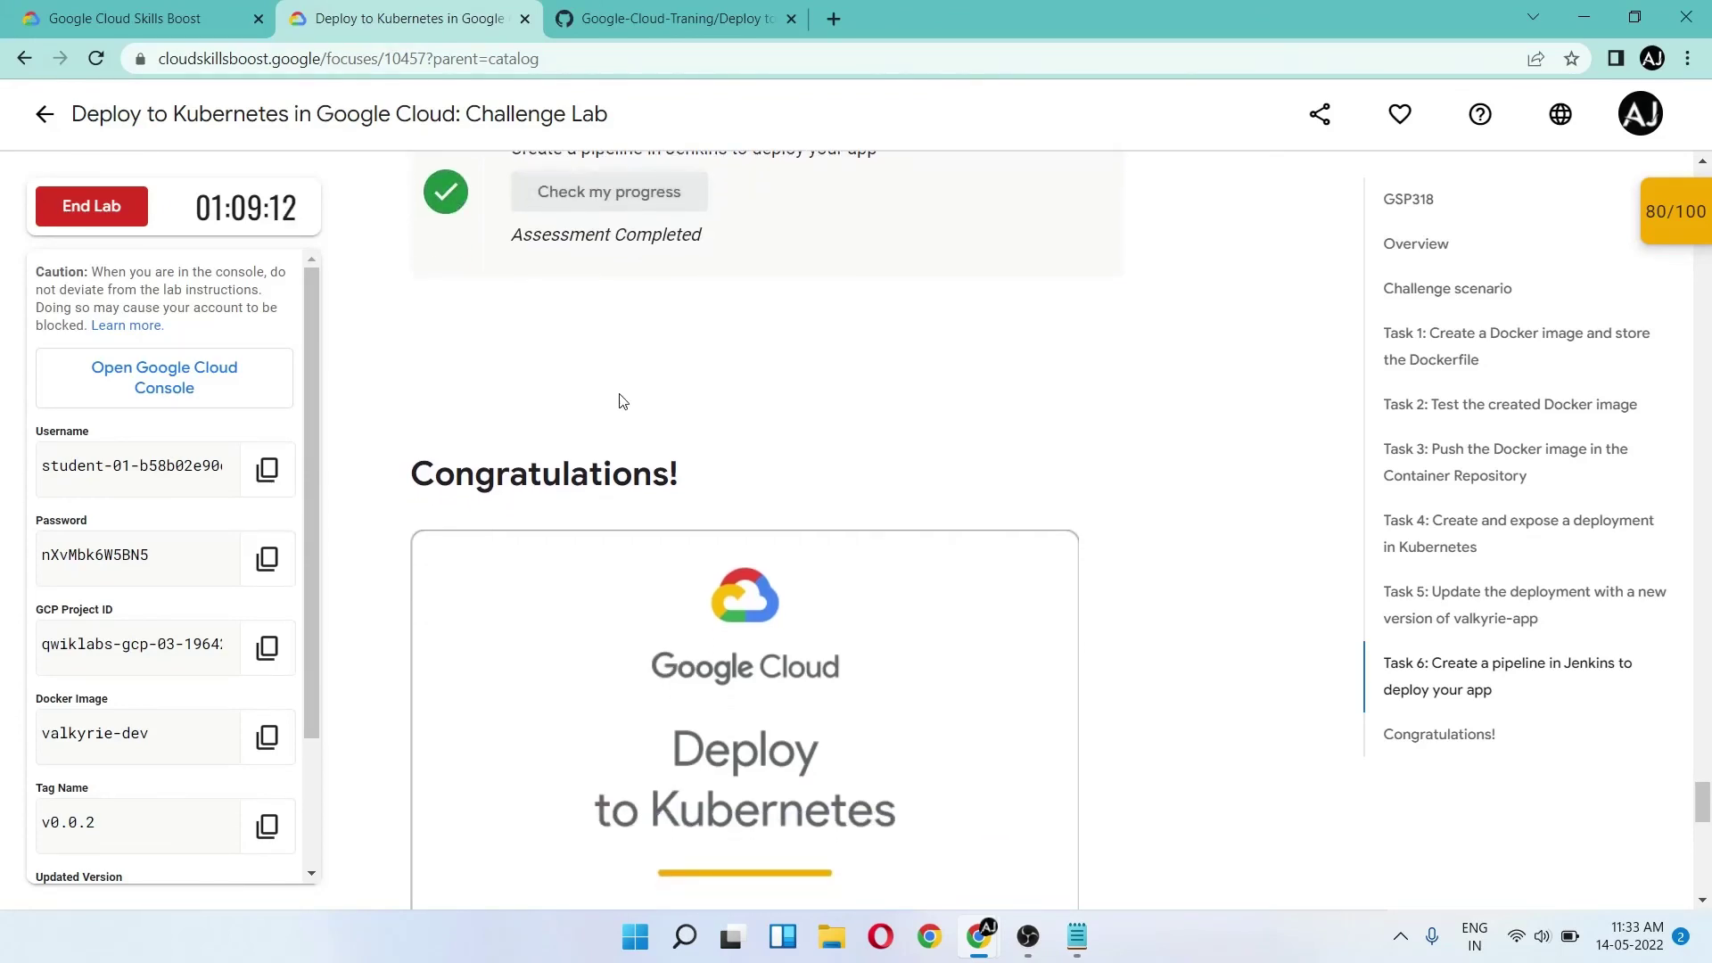
scroll(623, 400, down, 5)
scroll(619, 394, up, 4)
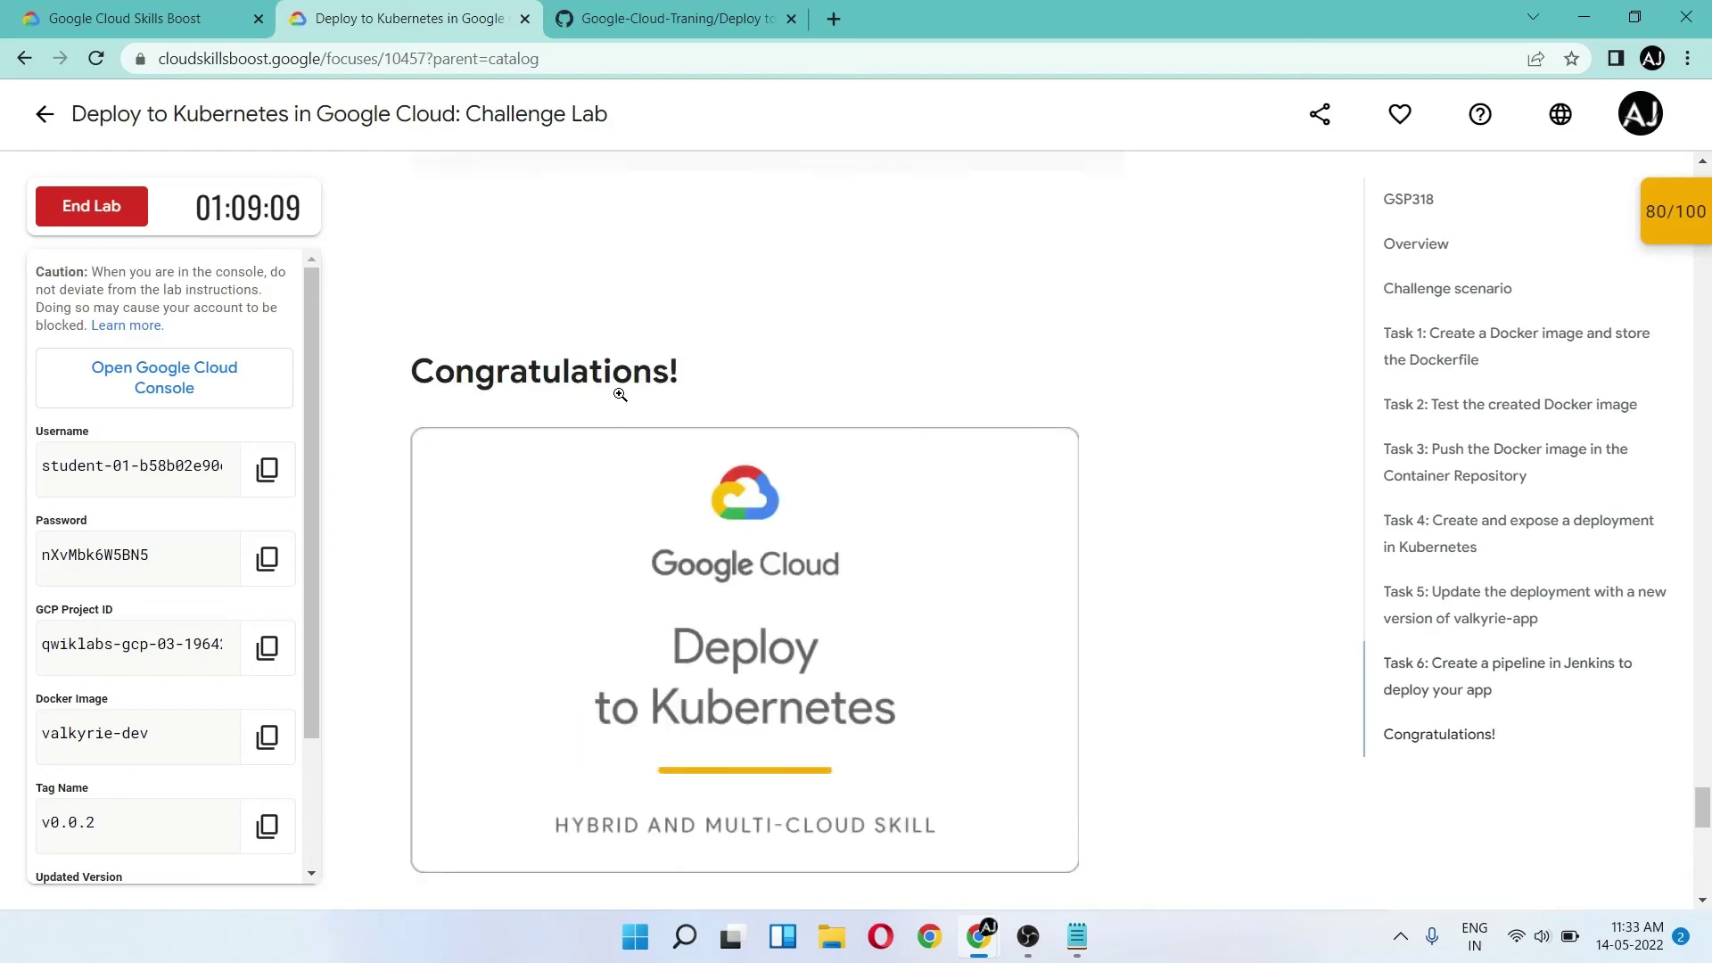
scroll(622, 397, up, 2)
scroll(622, 398, down, 2)
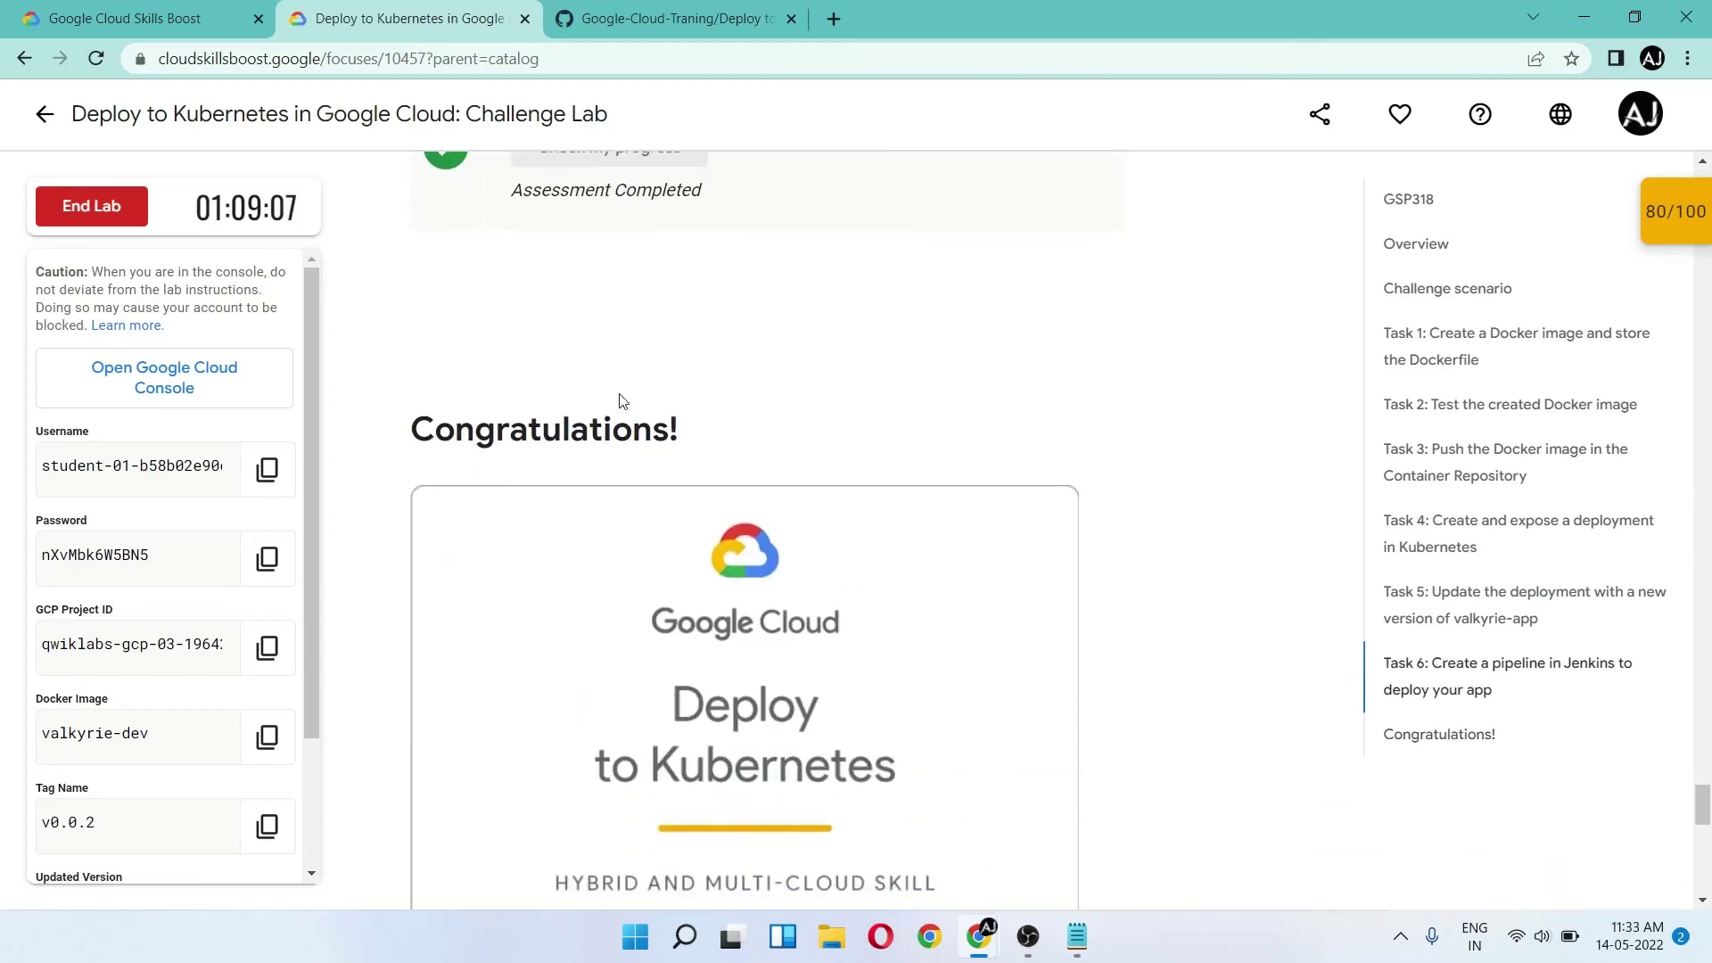
- Recheck the Jenkins pipeline checkpoint in the score panel until the lab total reads 100/100
click(1651, 217)
scroll(1556, 428, down, 3)
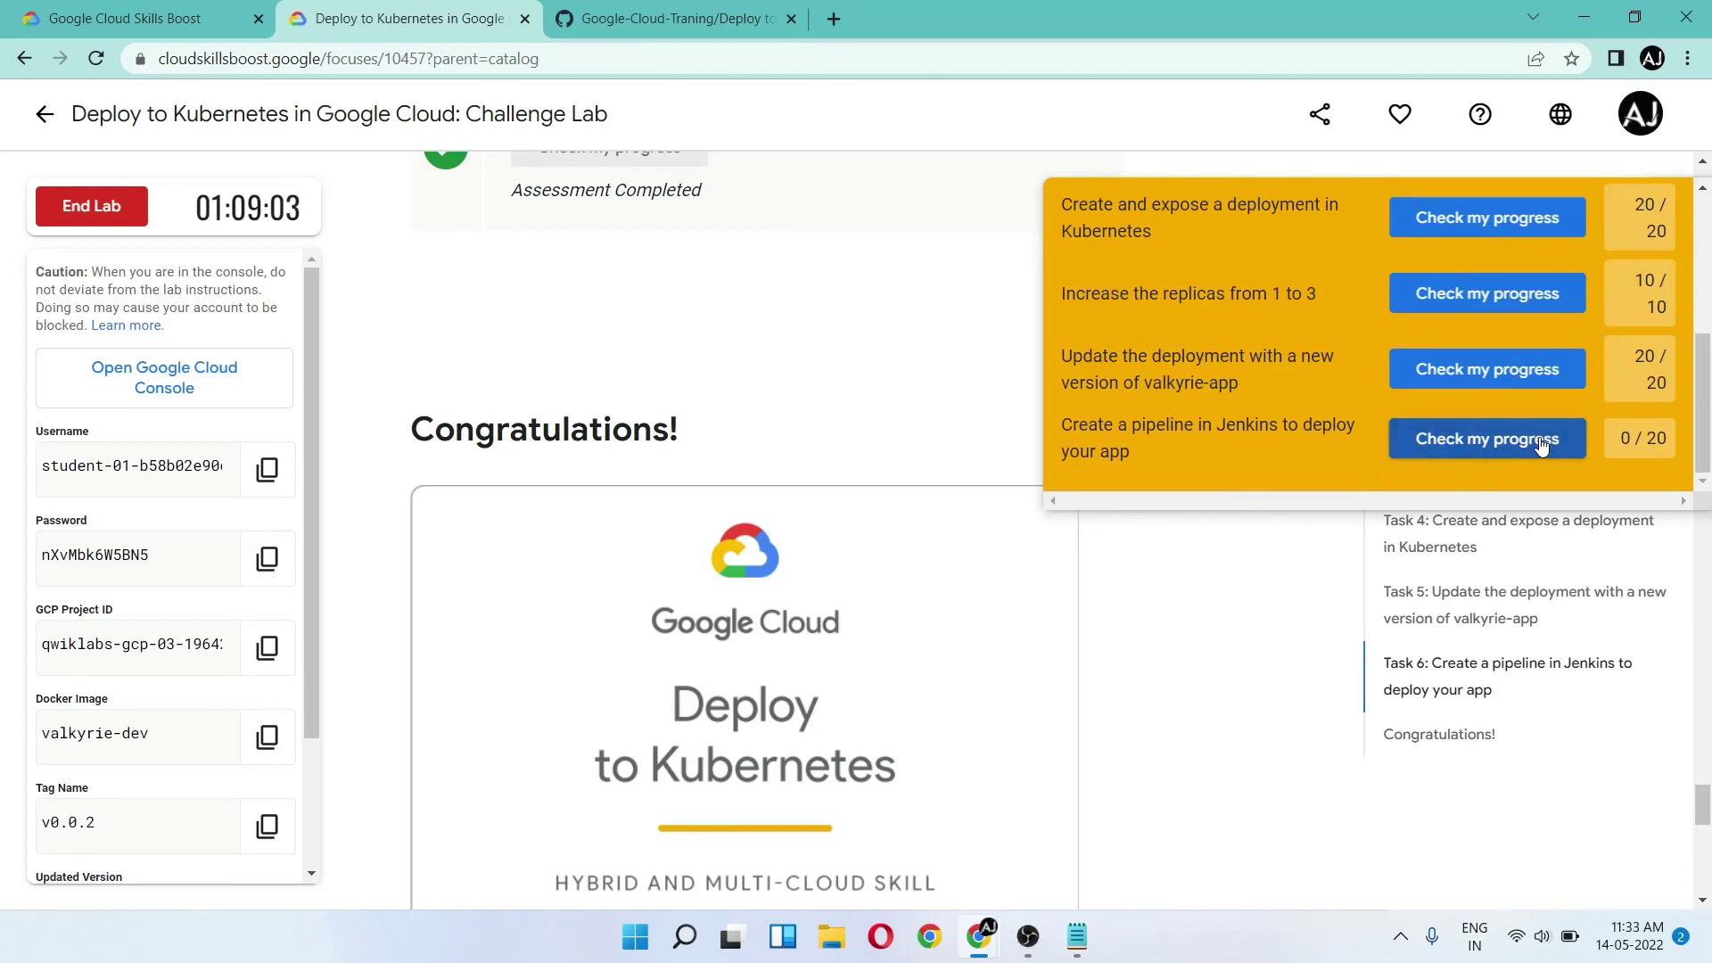
click(1542, 446)
scroll(1541, 445, down, 3)
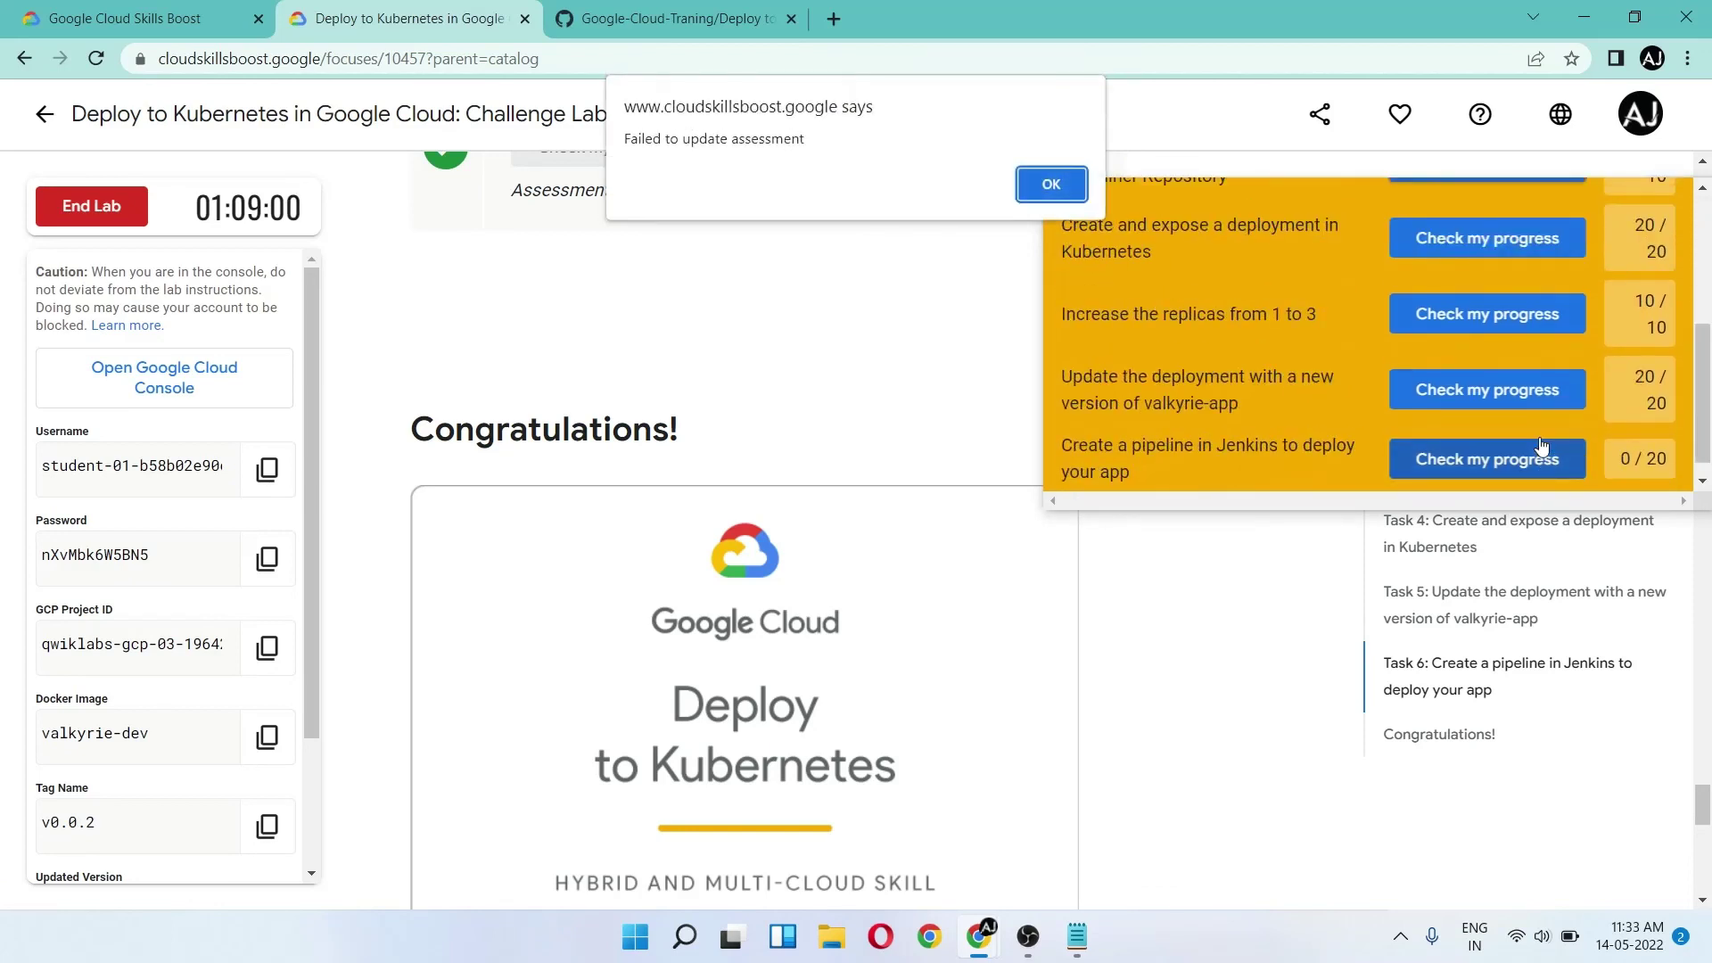
click(1051, 183)
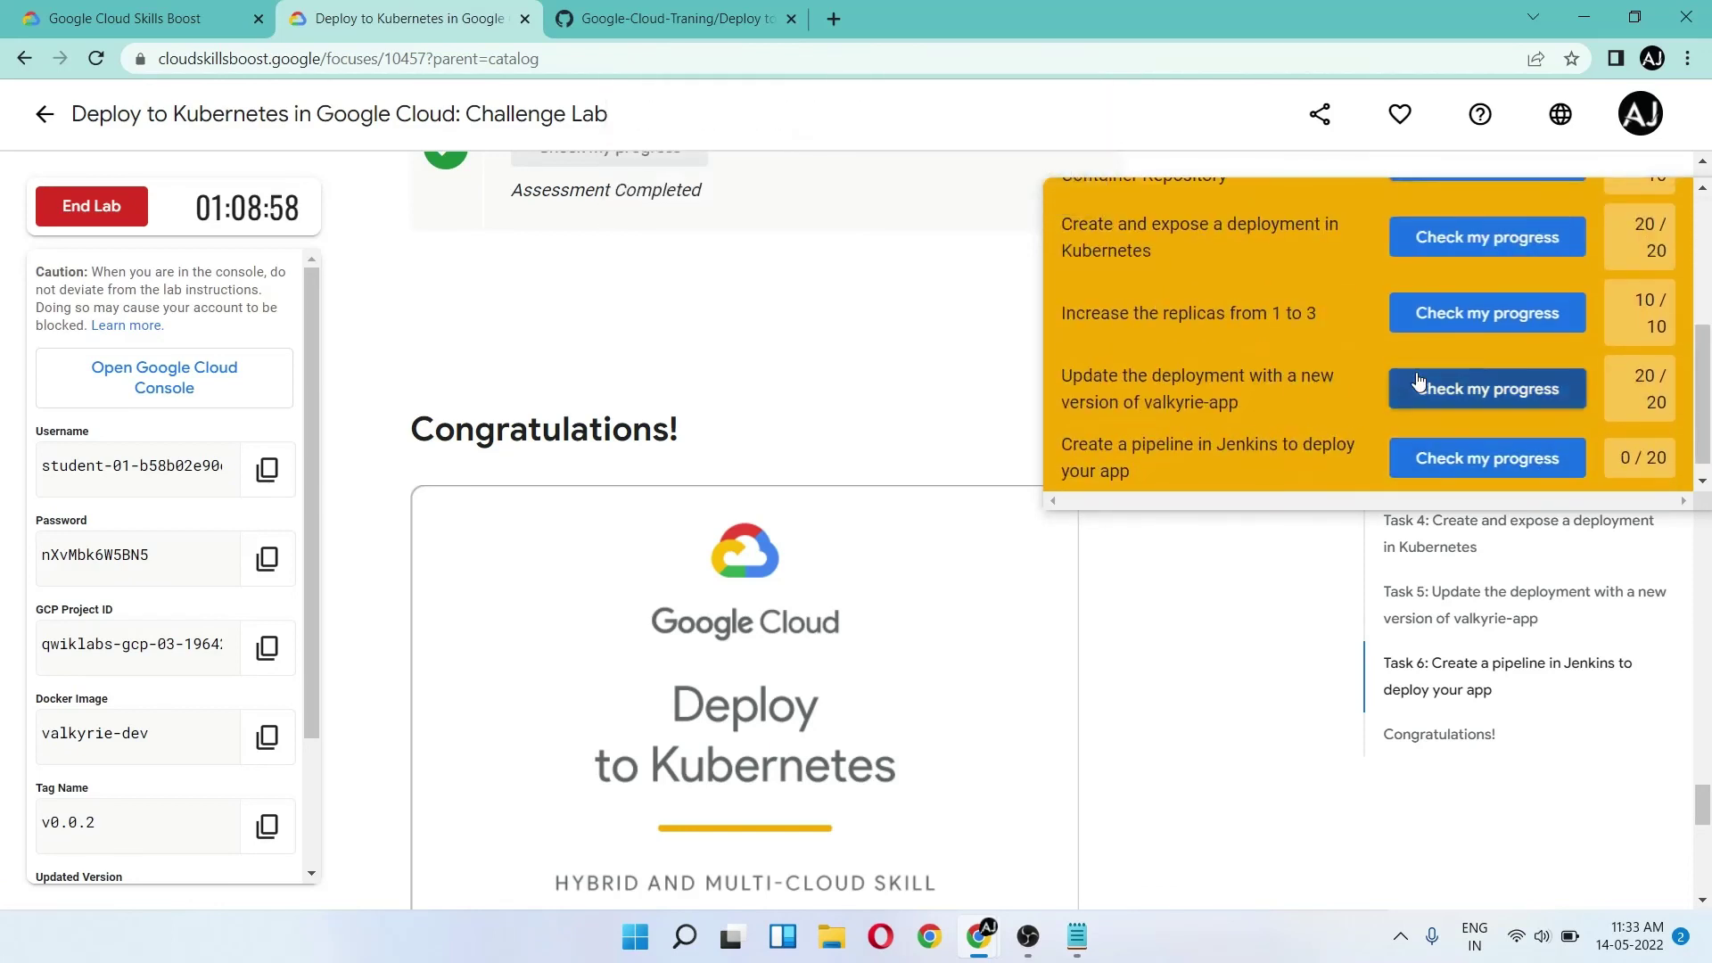
click(1425, 456)
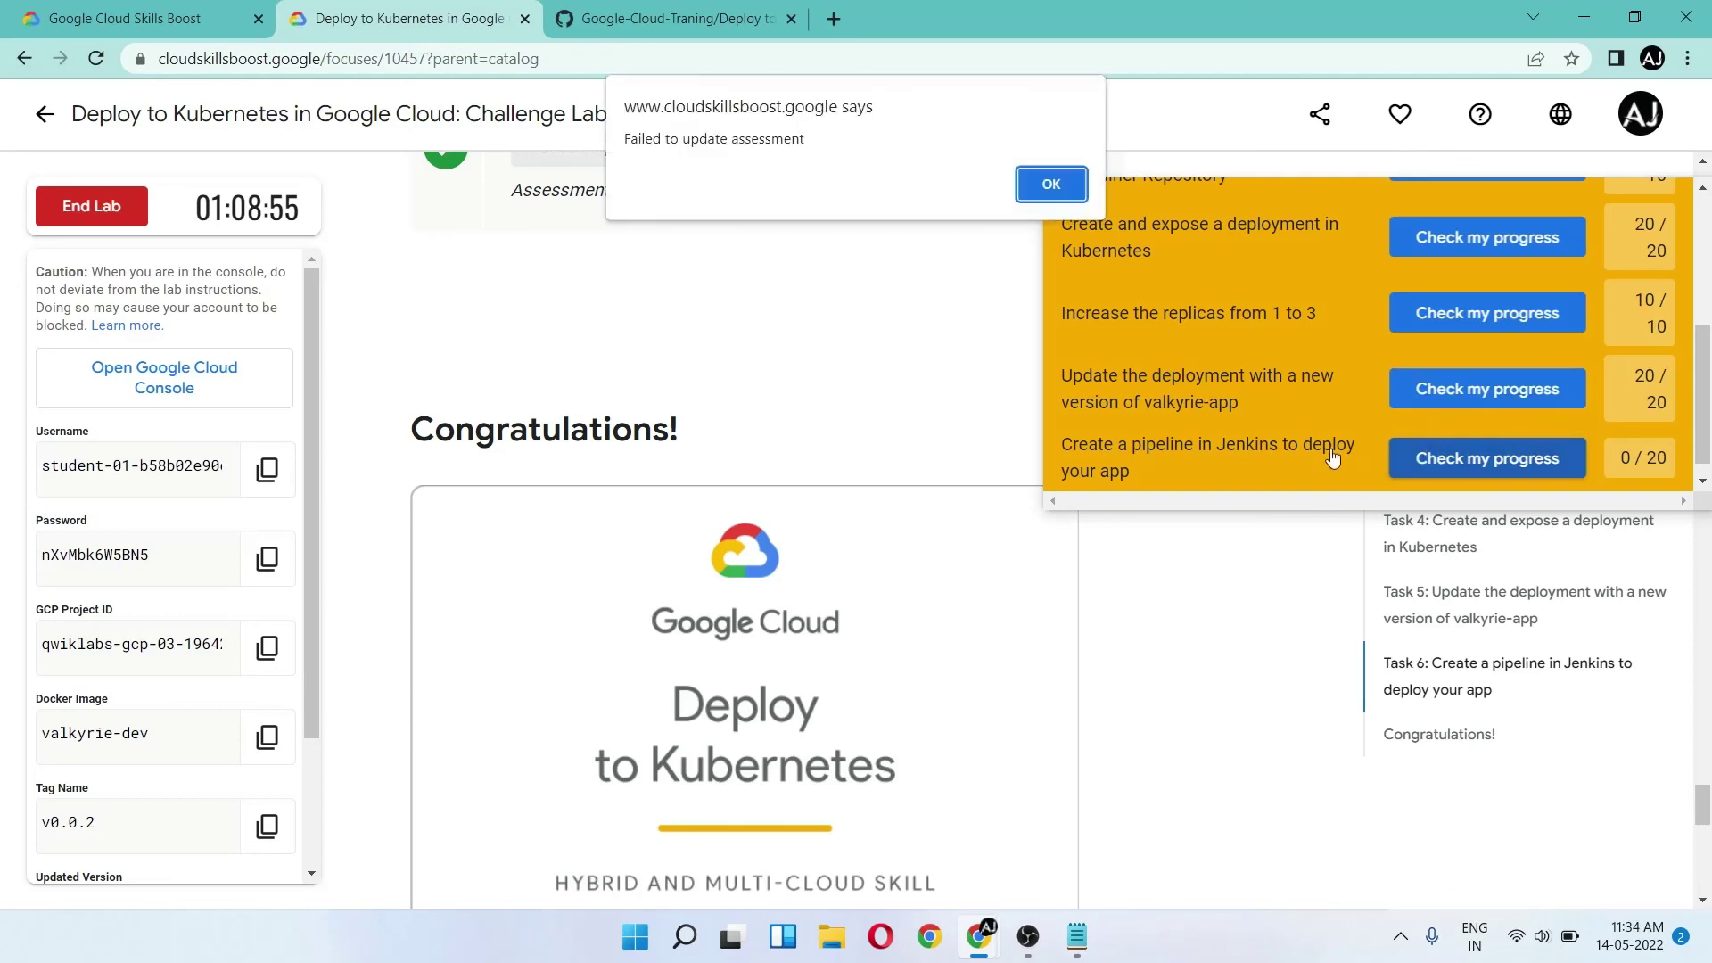
click(1051, 184)
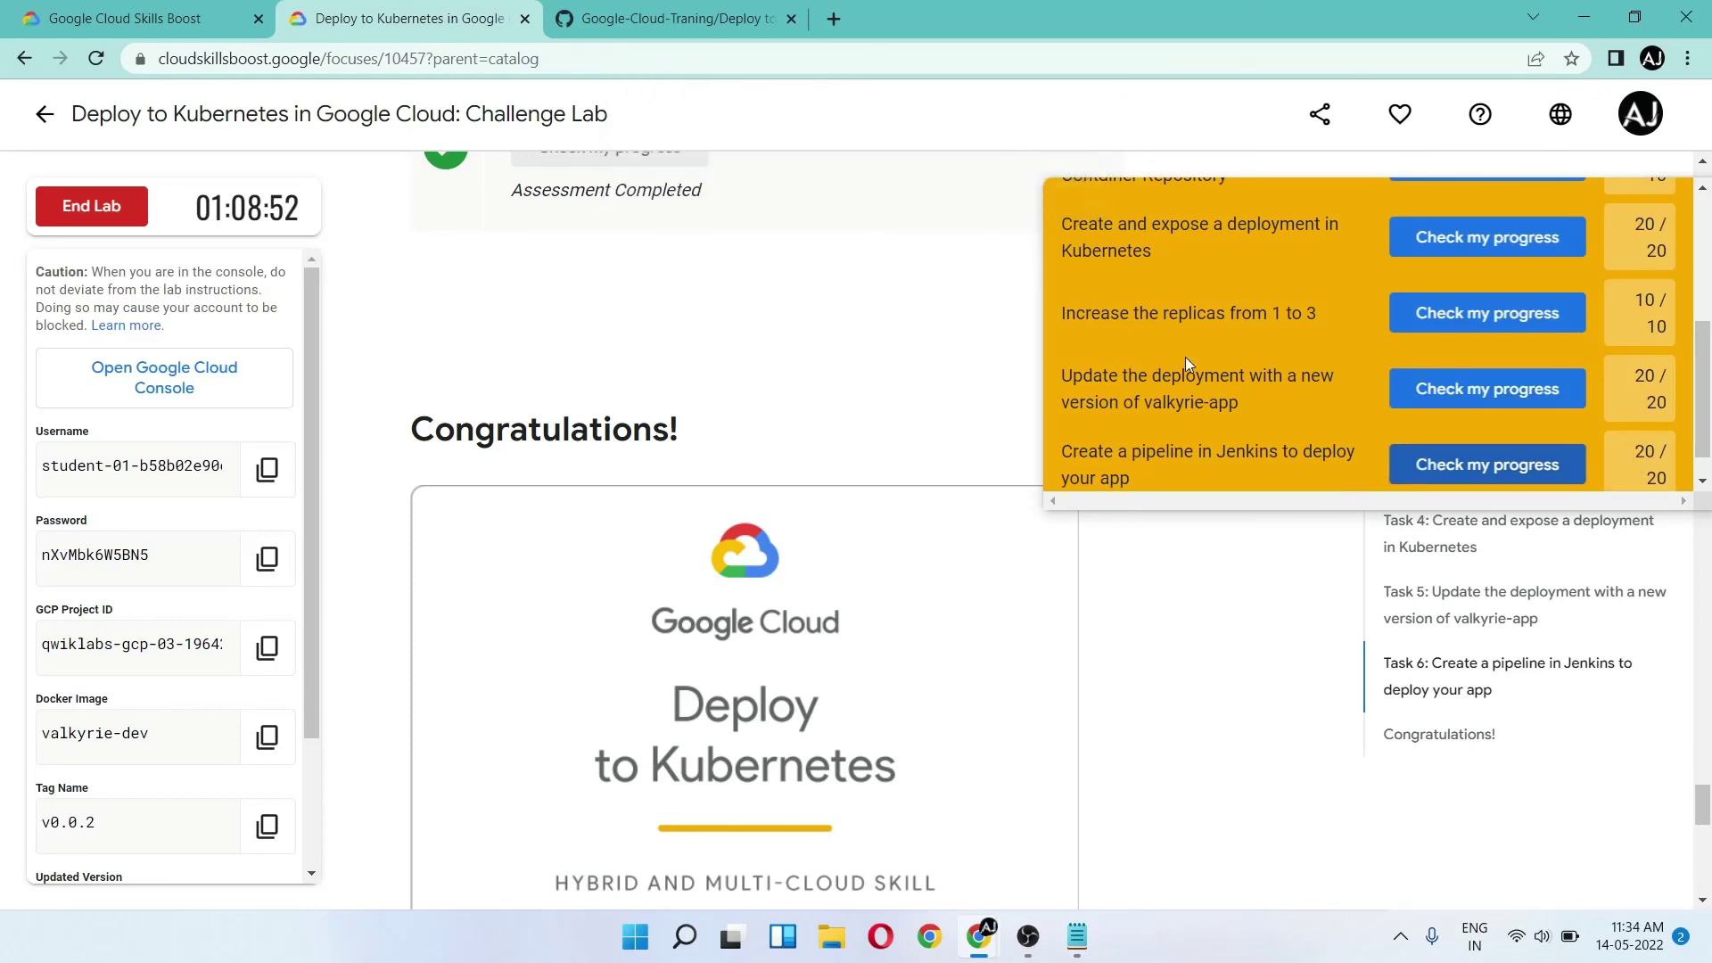
scroll(1184, 356, up, 5)
click(1651, 221)
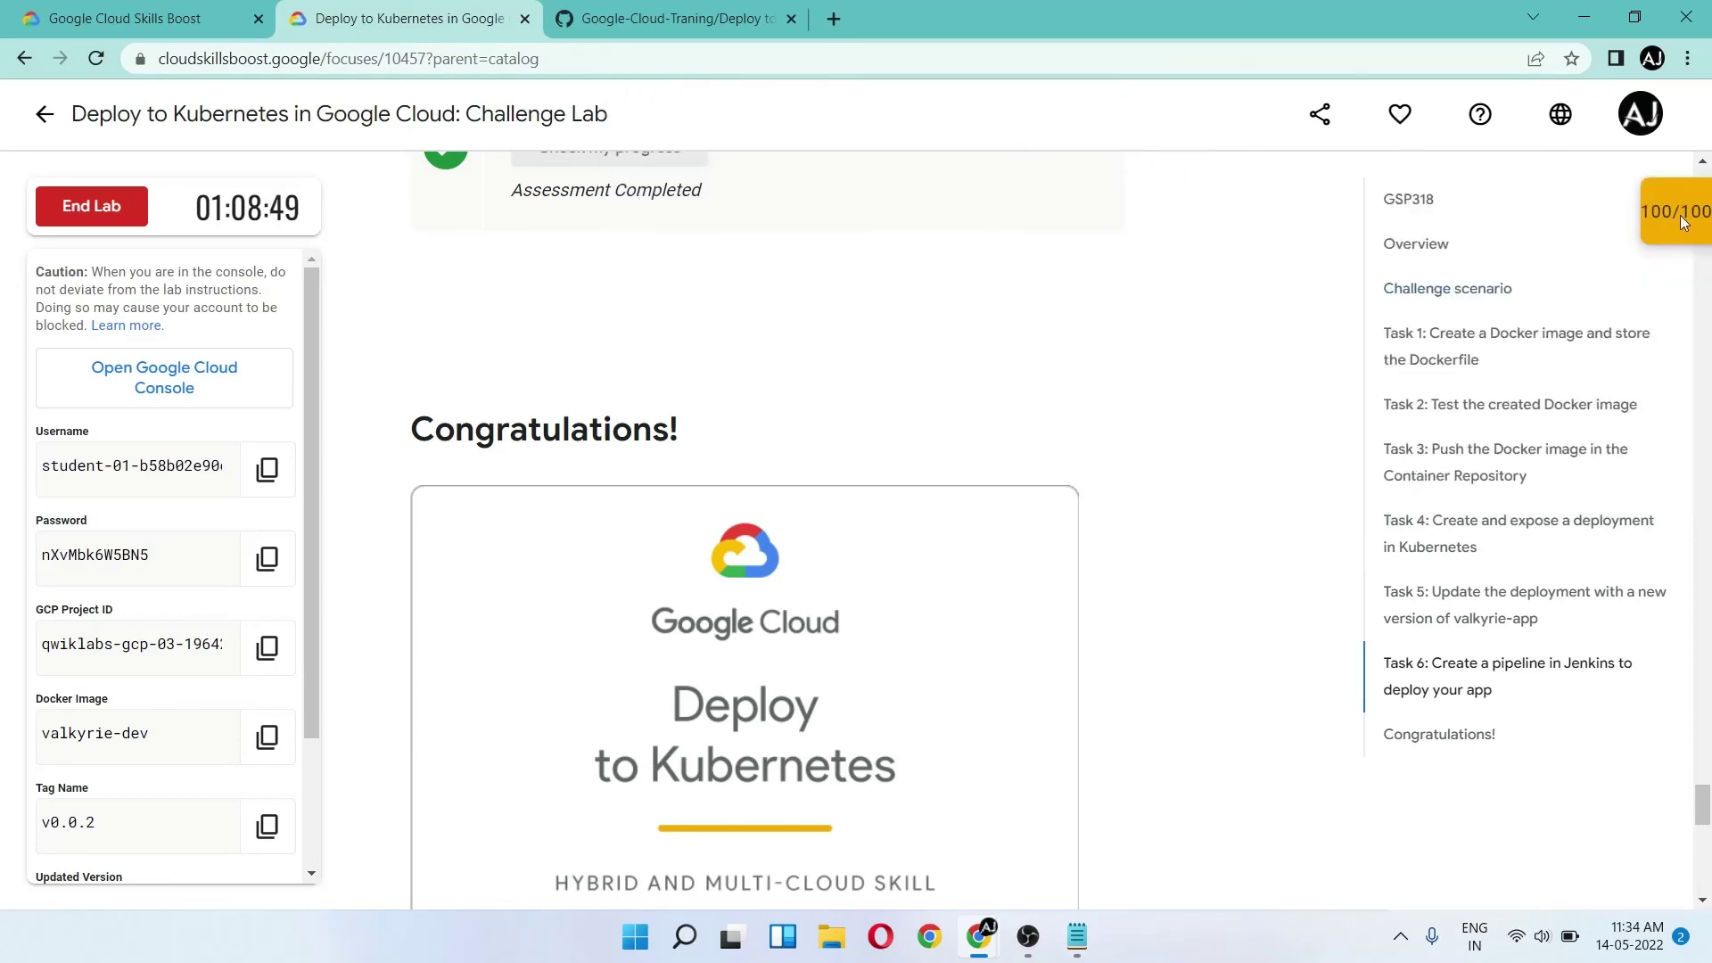
scroll(829, 403, down, 2)
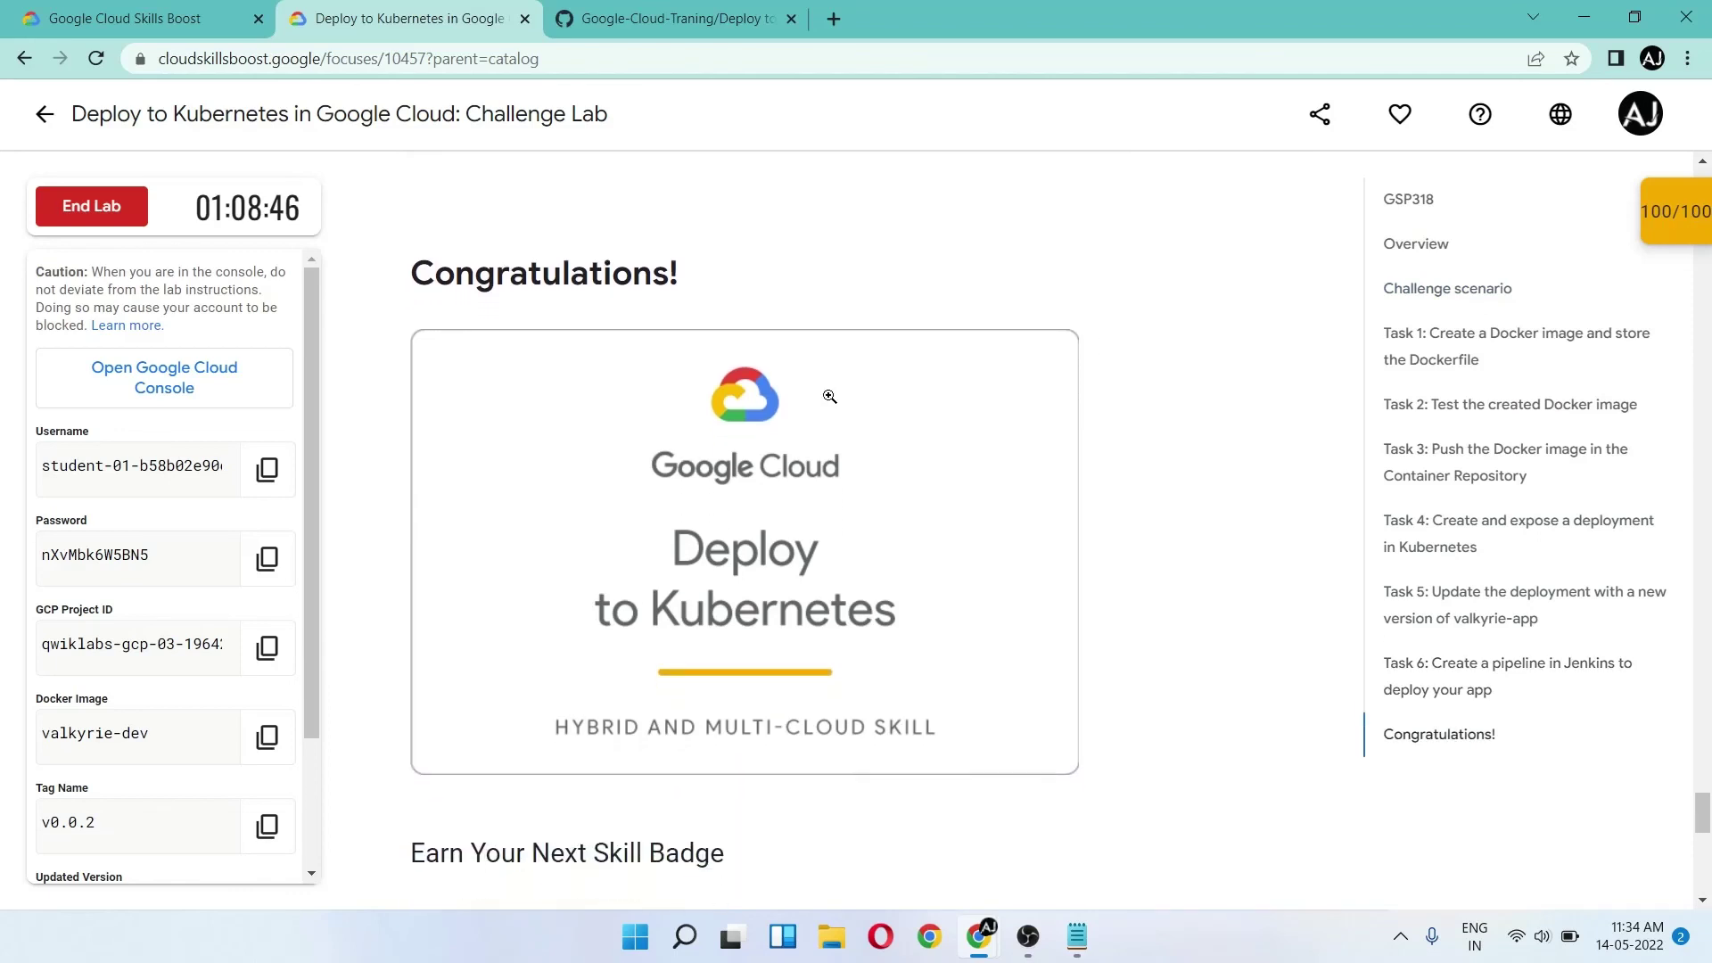